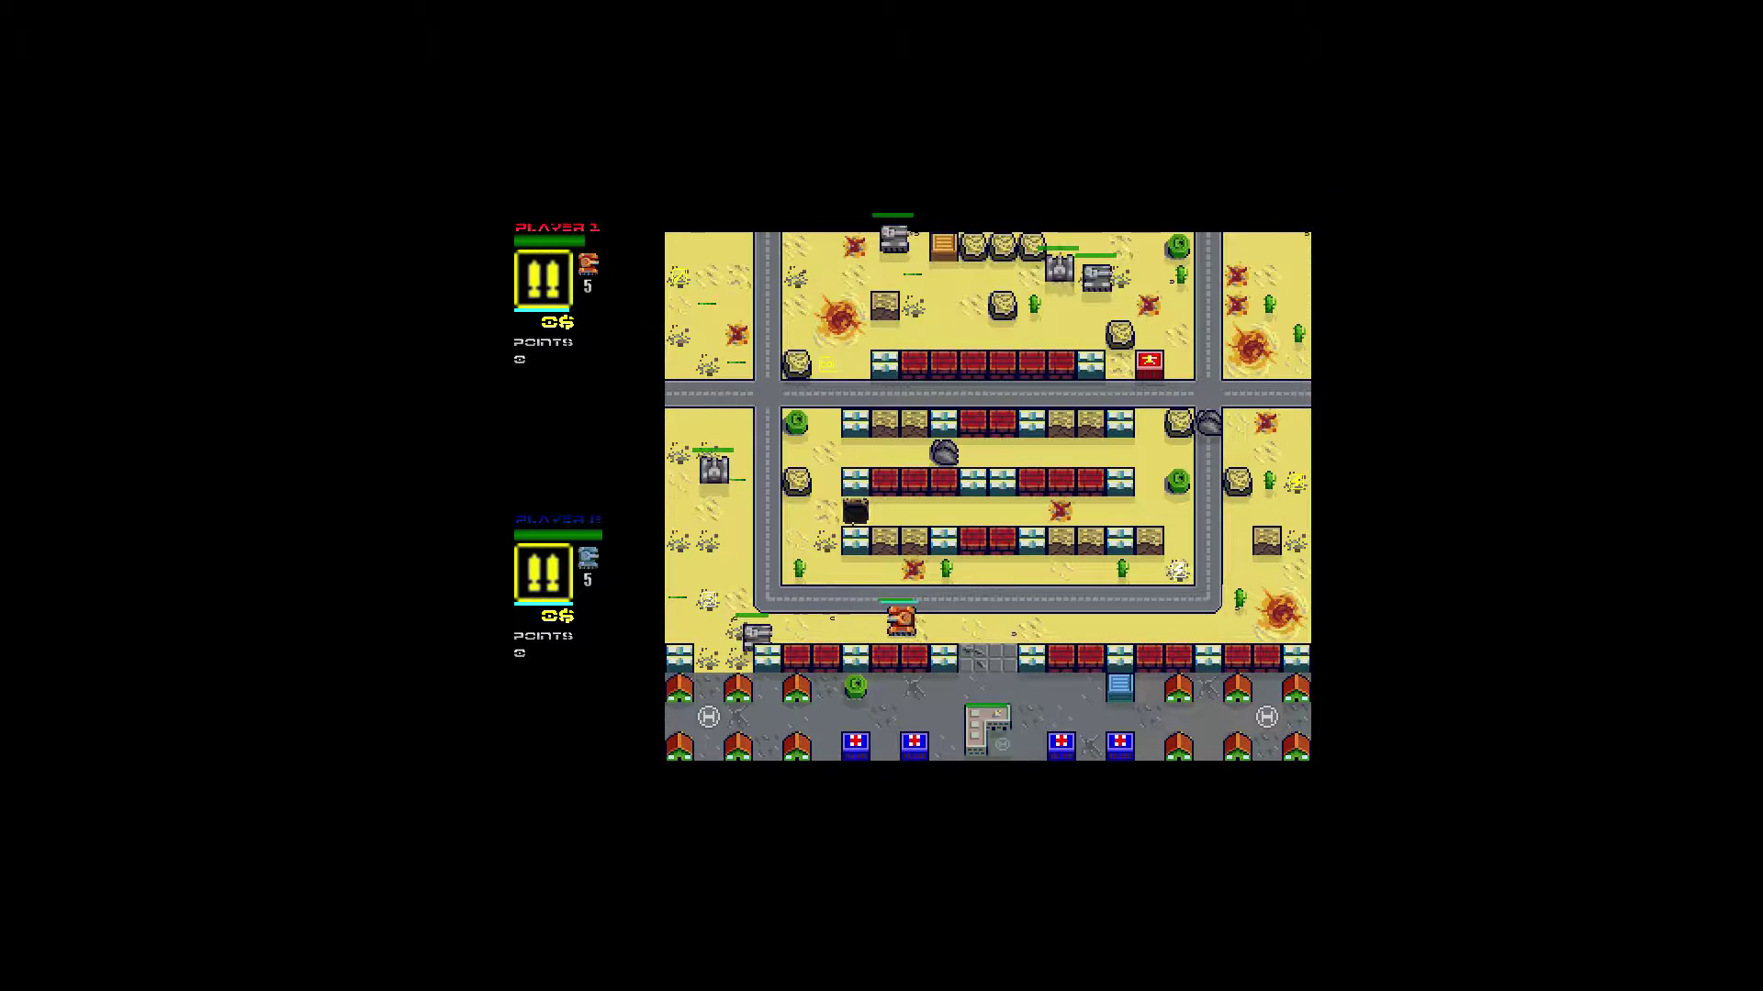
Clear the lower road of an enemy tank, then advance up the left road collecting money.
{"action": "key", "text": "Left"}
{"action": "key", "text": "Left"}
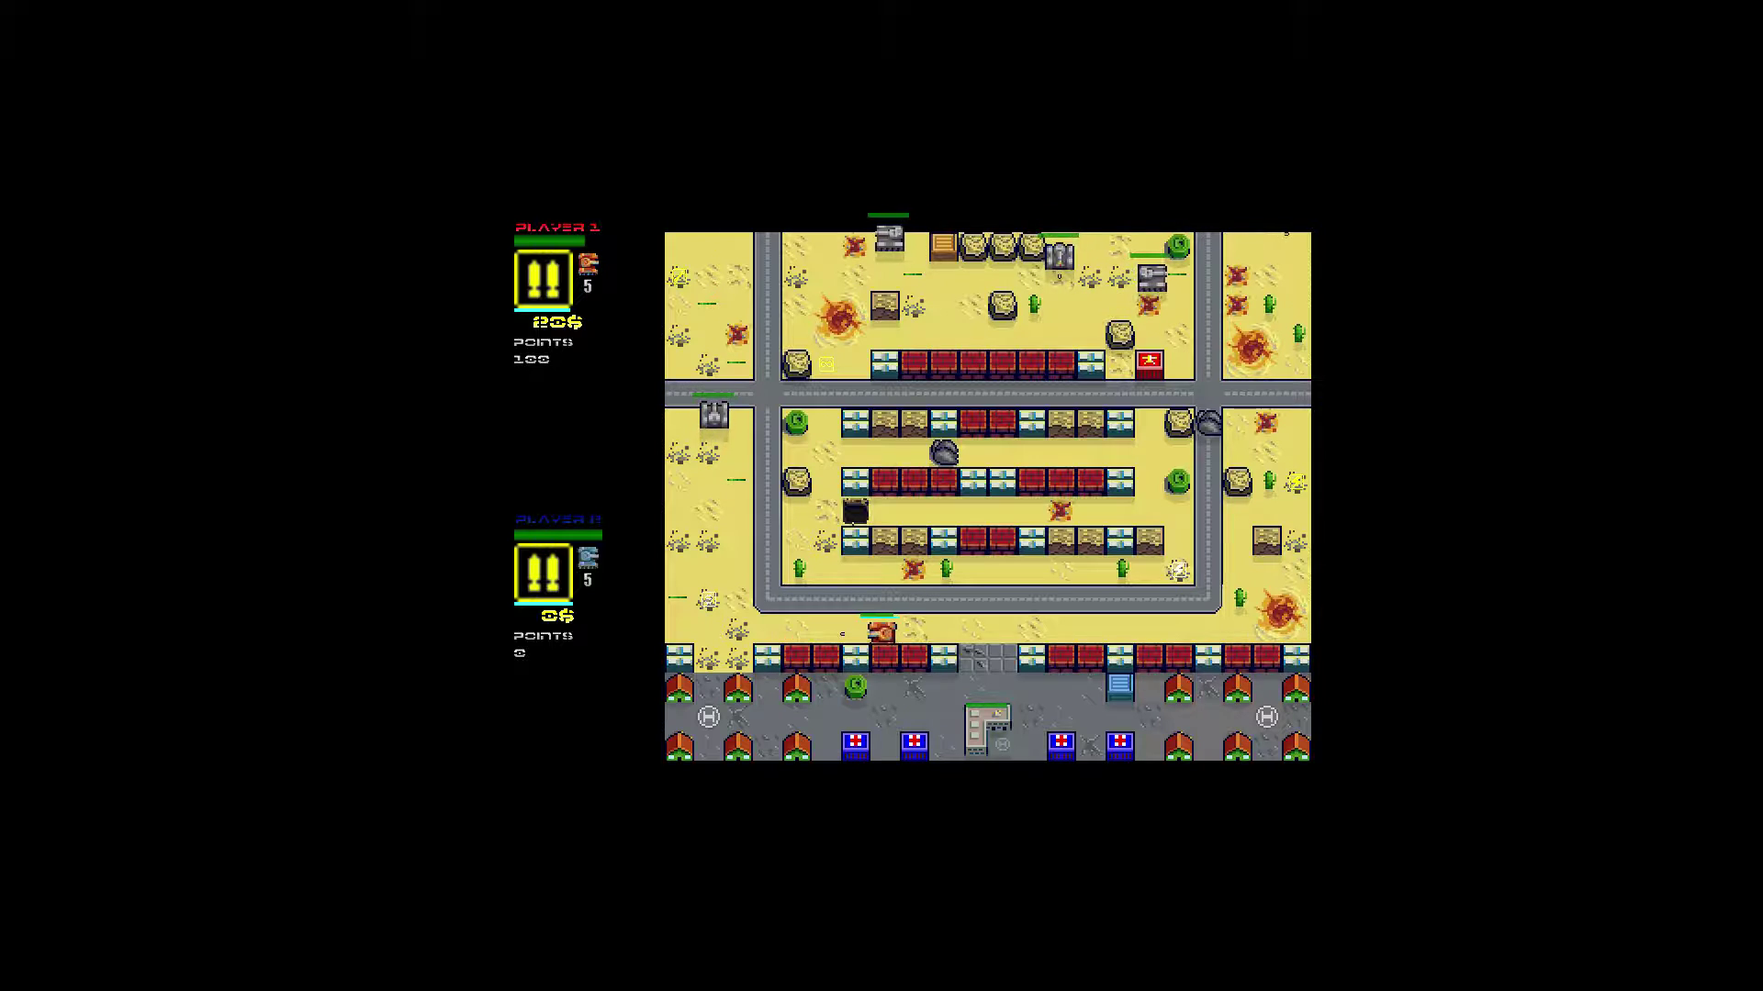
{"action": "key", "text": "Left"}
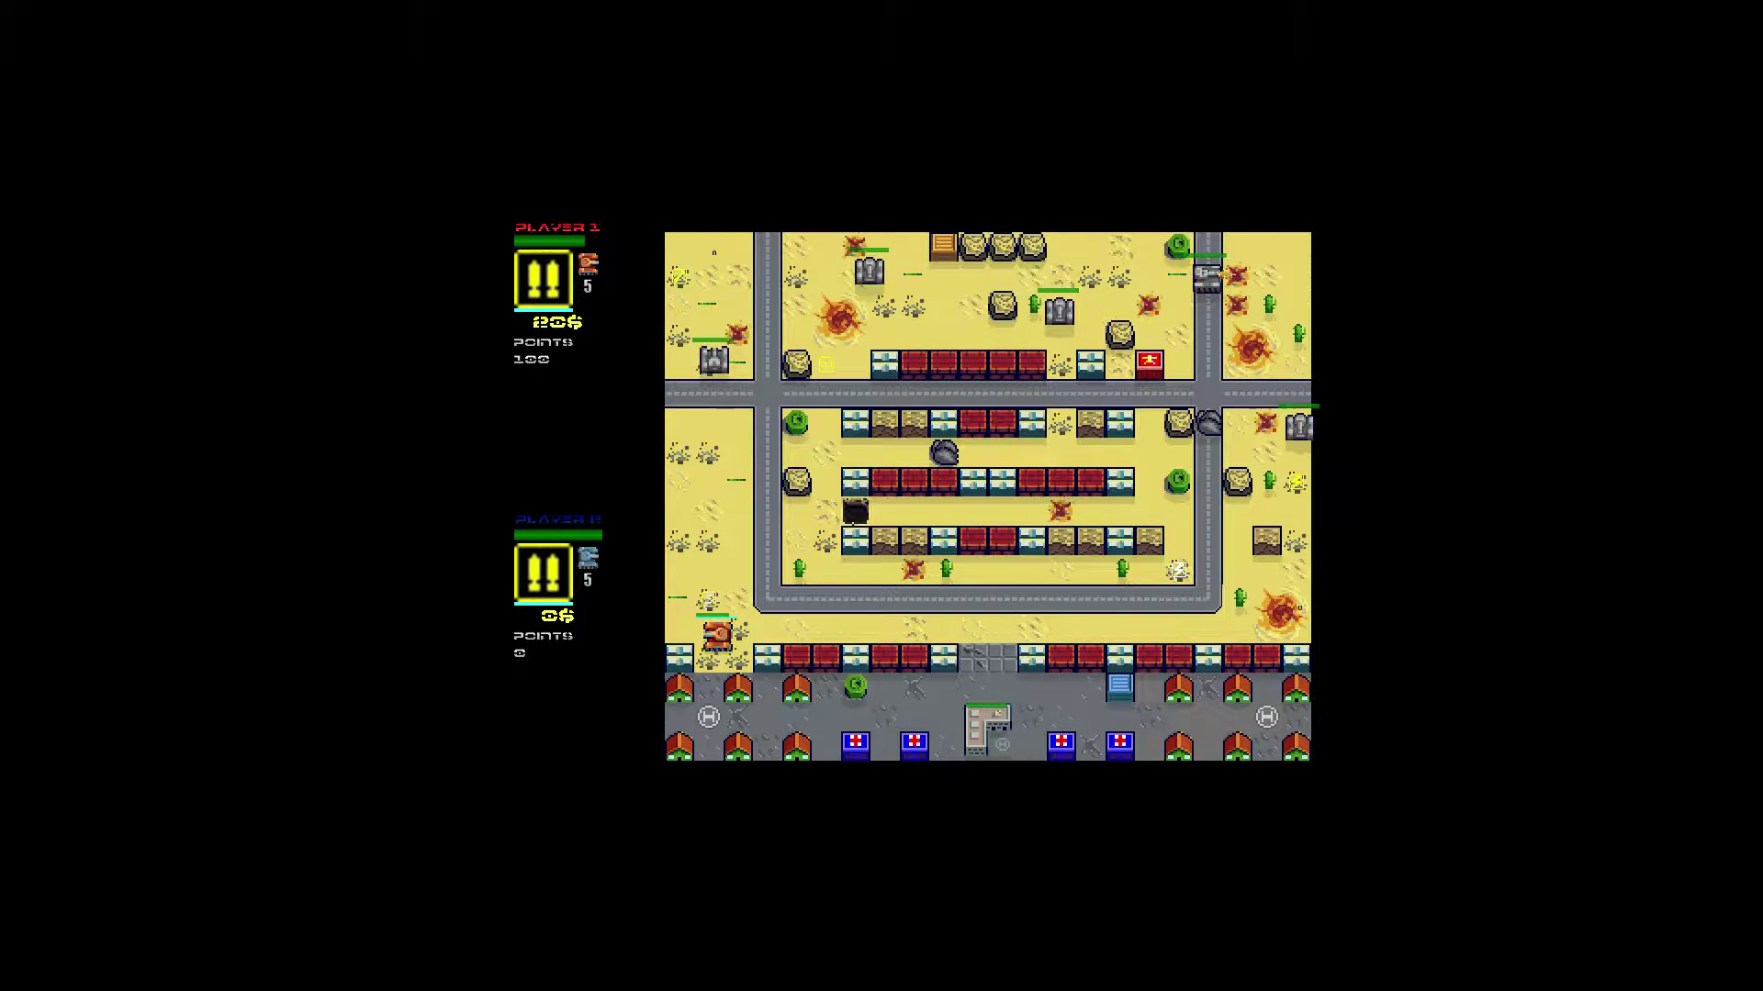
{"action": "key", "text": "Up"}
{"action": "key", "text": "Up"}
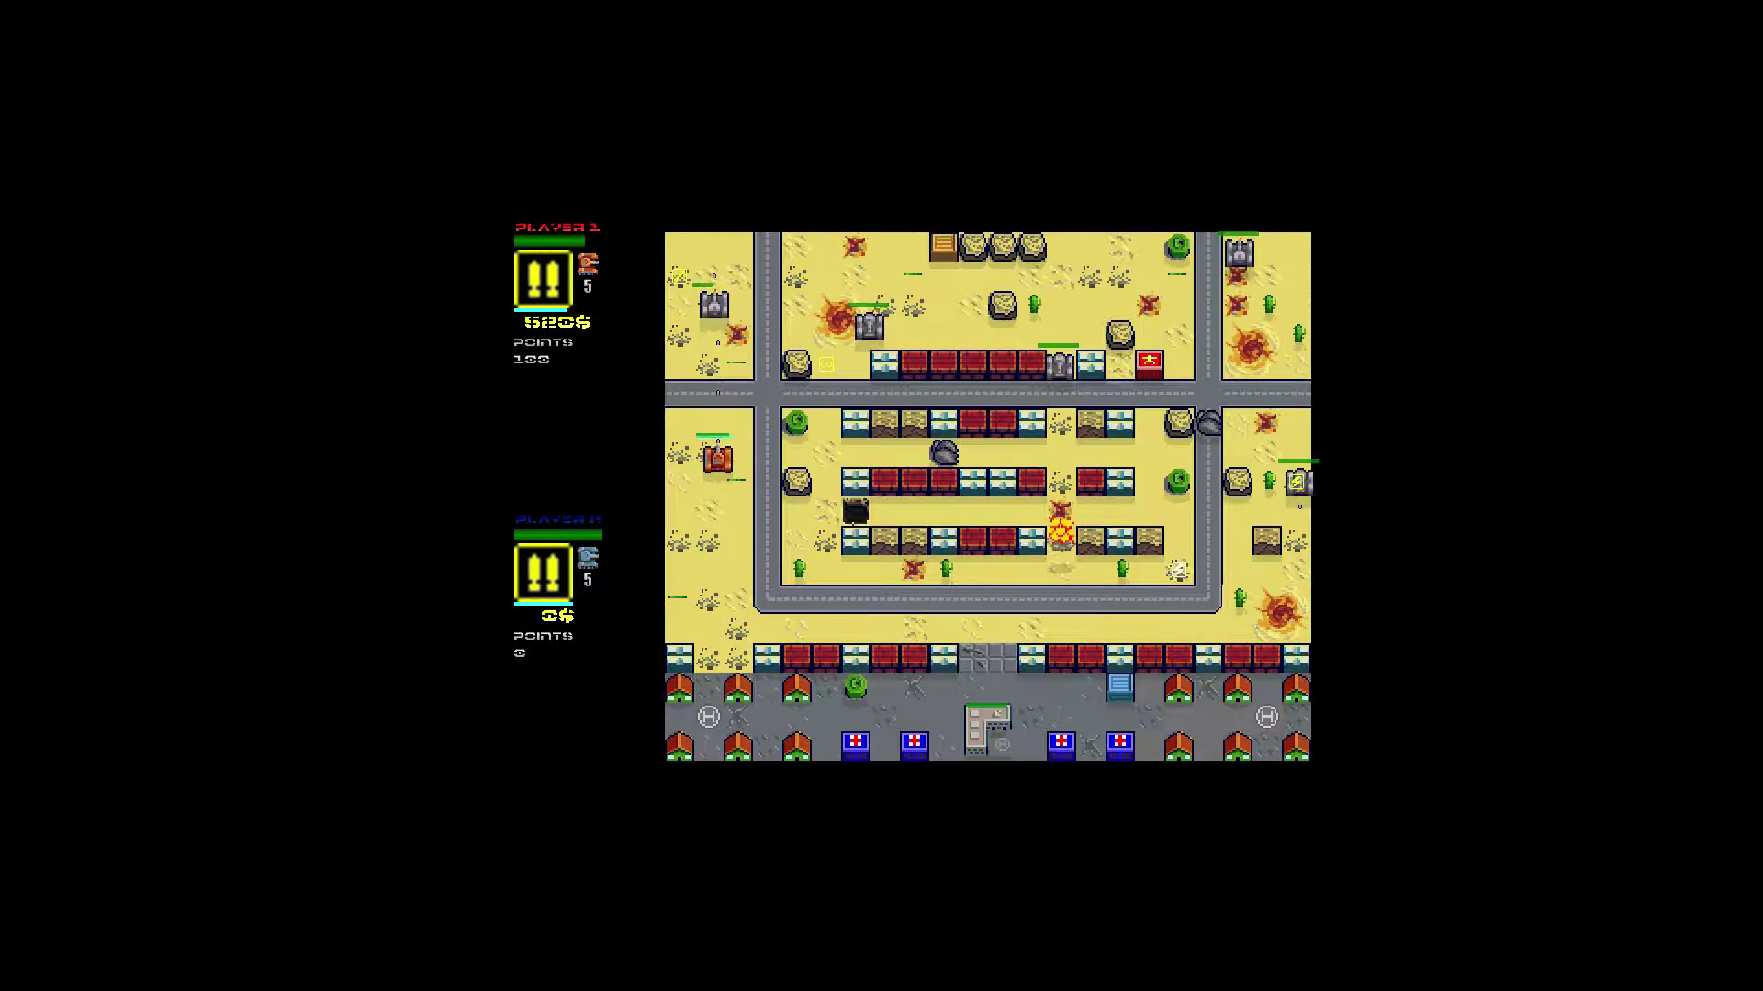
{"action": "key", "text": "space"}
{"action": "key", "text": "Up"}
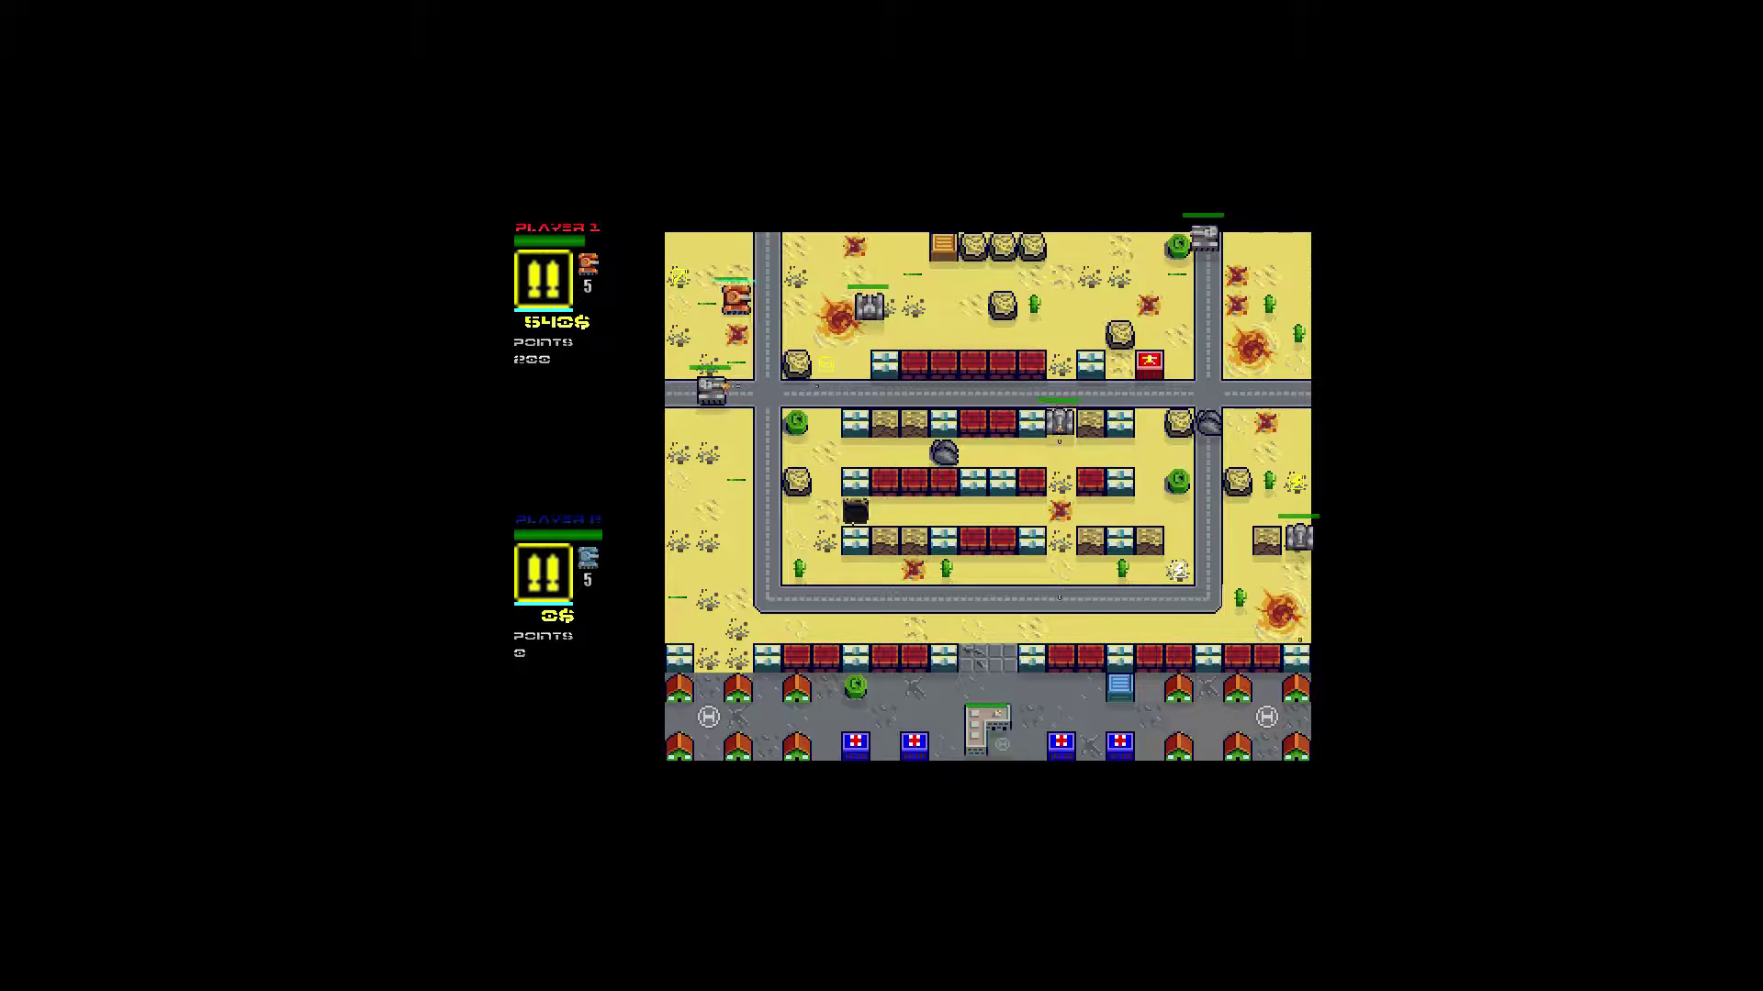
Attack enemies along the top road, then push right along the middle road scoring kills.
{"action": "key", "text": "Right"}
{"action": "key", "text": "Right"}
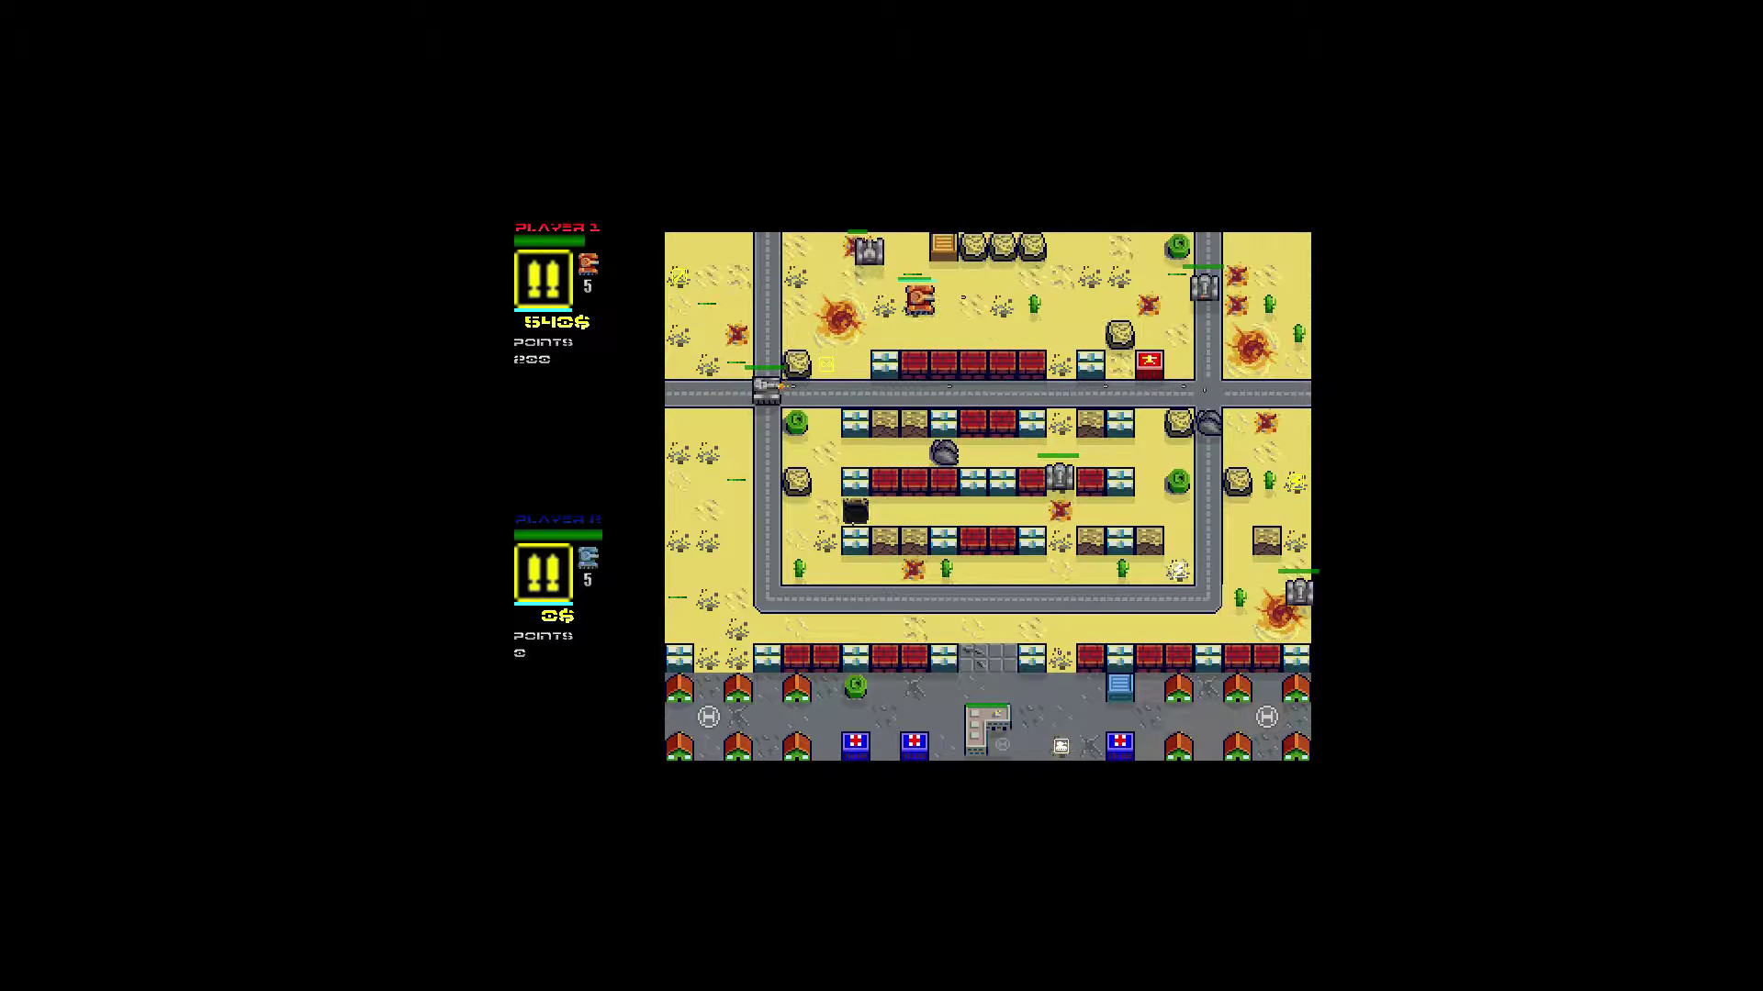
{"action": "key", "text": "Left"}
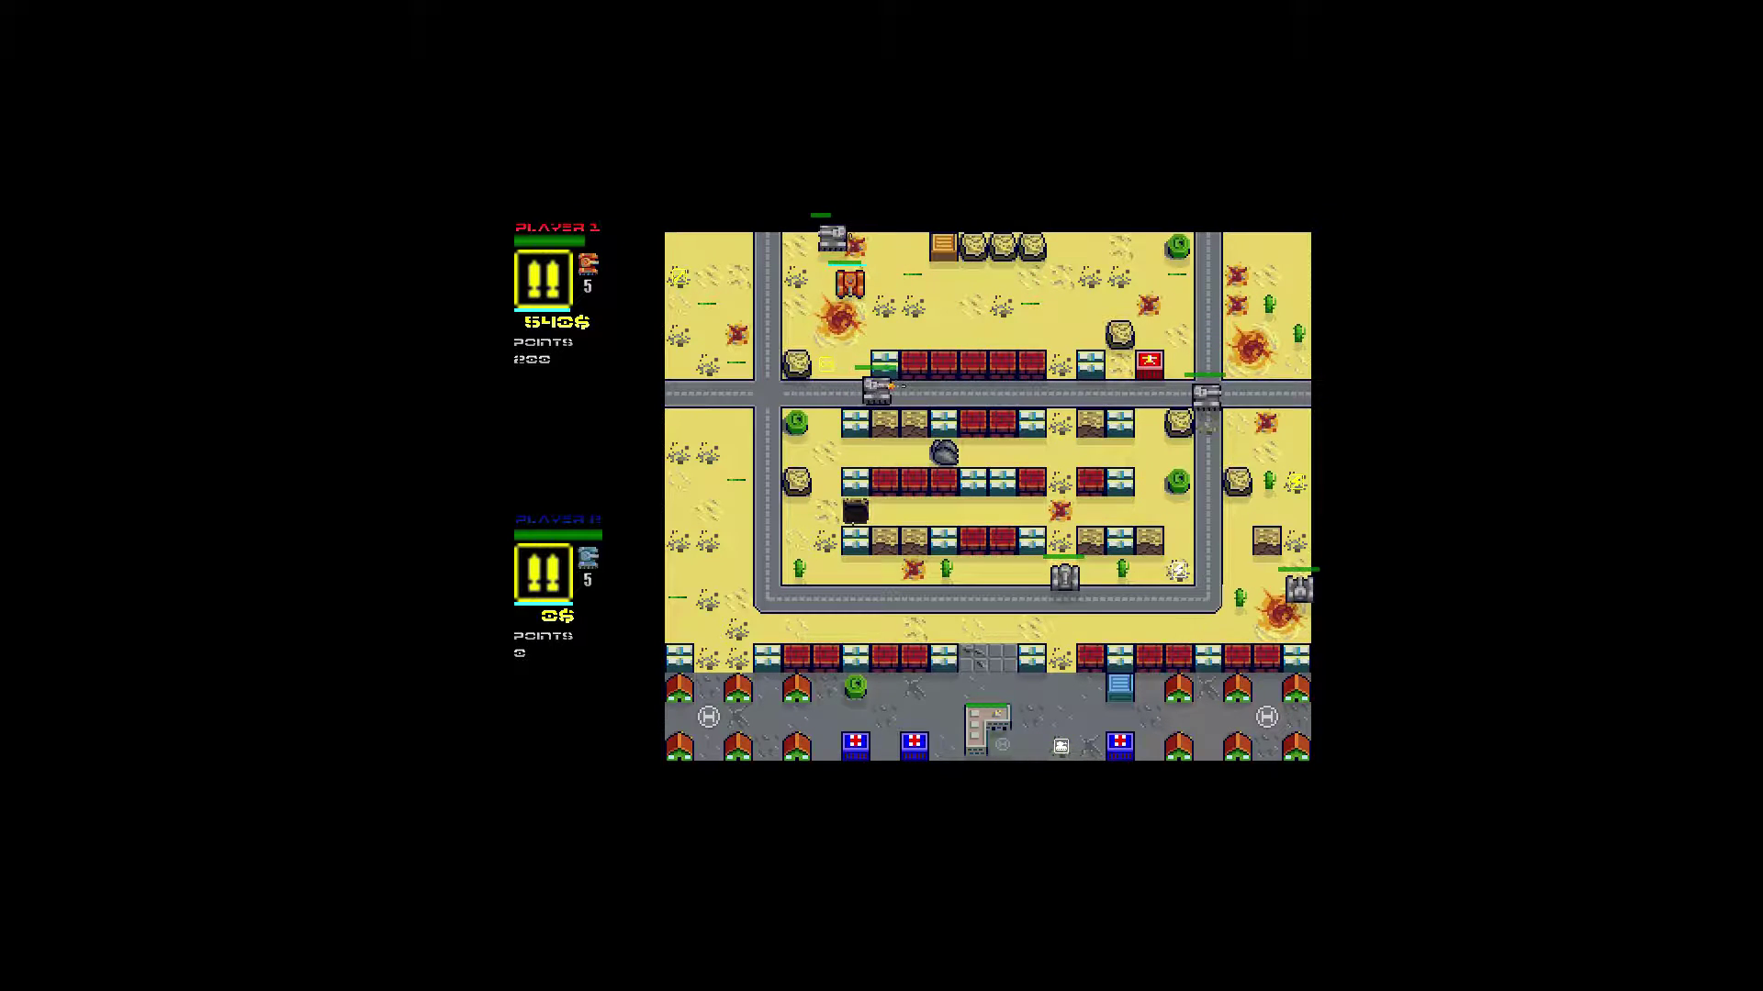
{"action": "key", "text": "Left"}
{"action": "key", "text": "Down"}
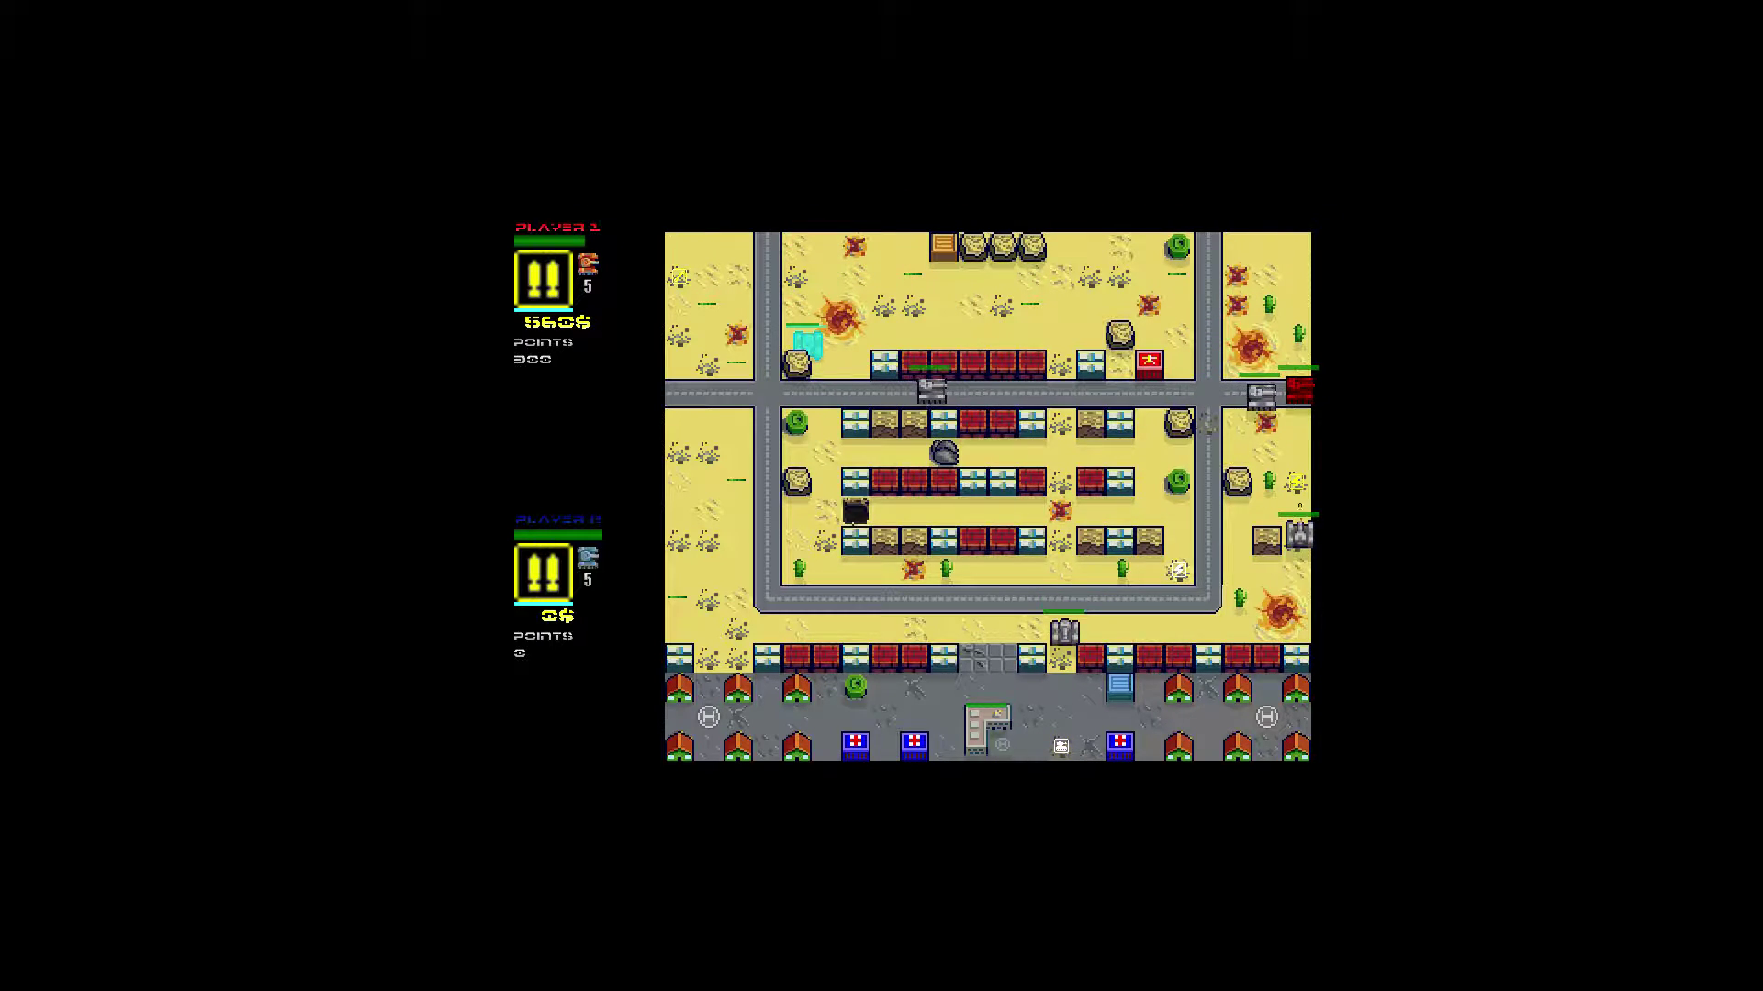
{"action": "key", "text": "Right"}
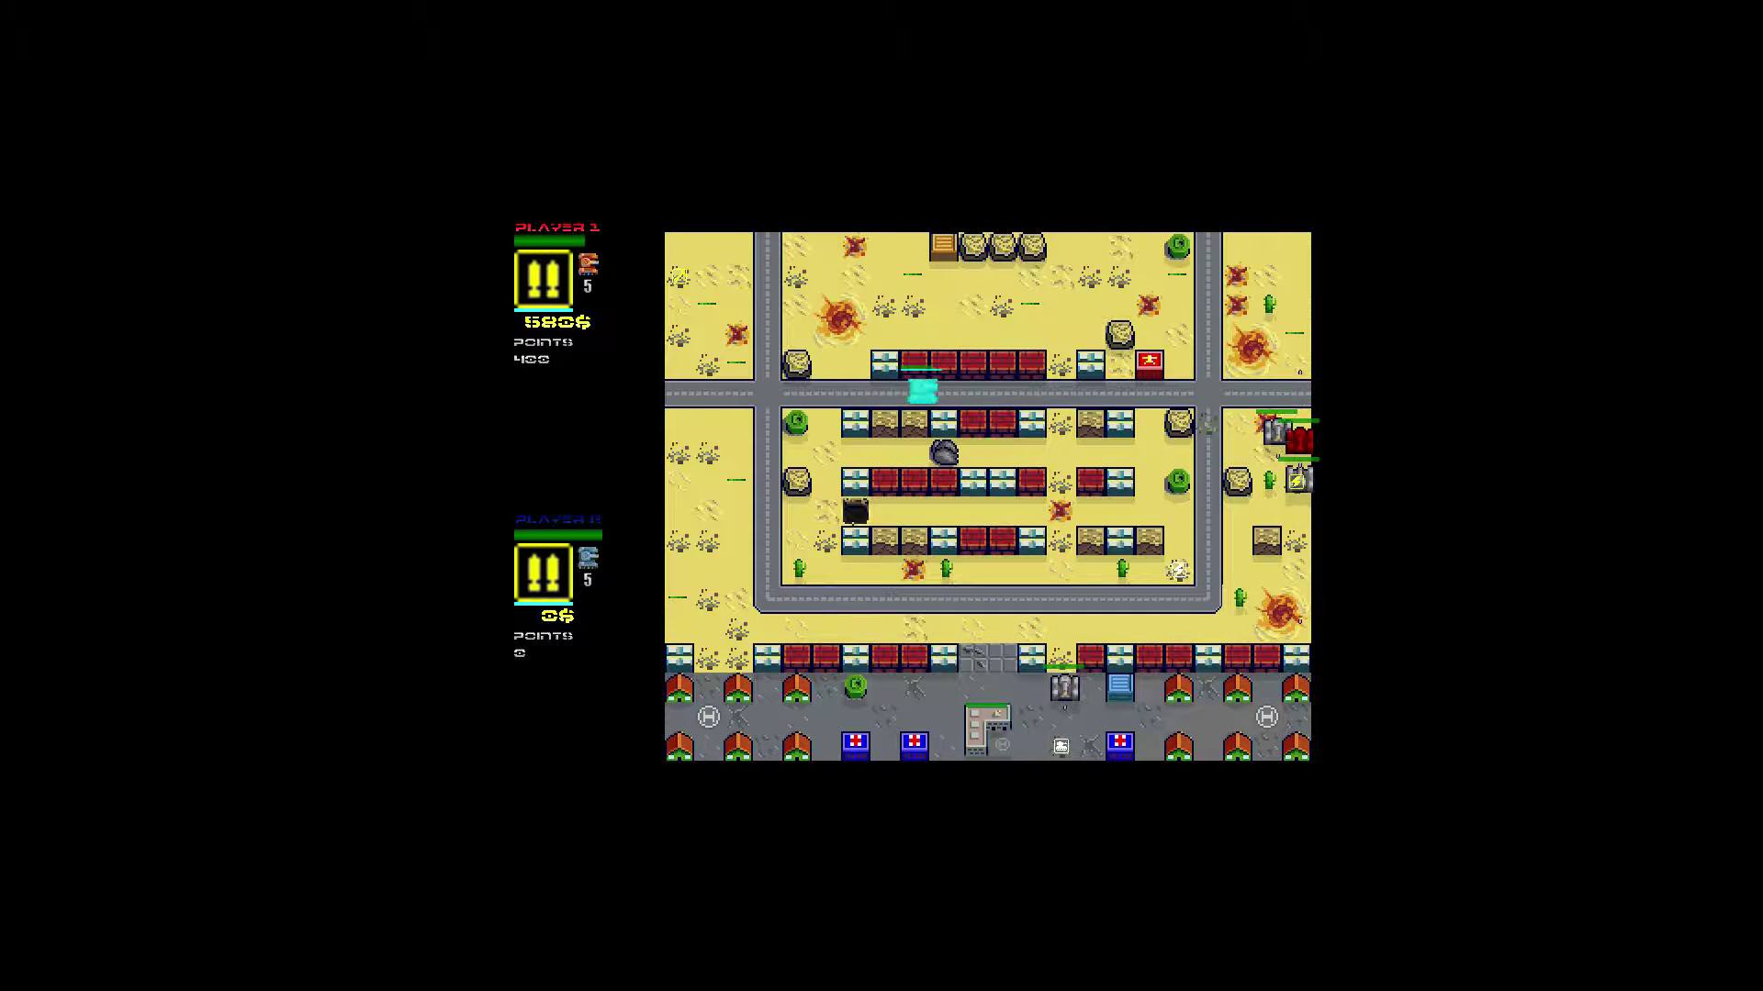
{"action": "key", "text": "Right"}
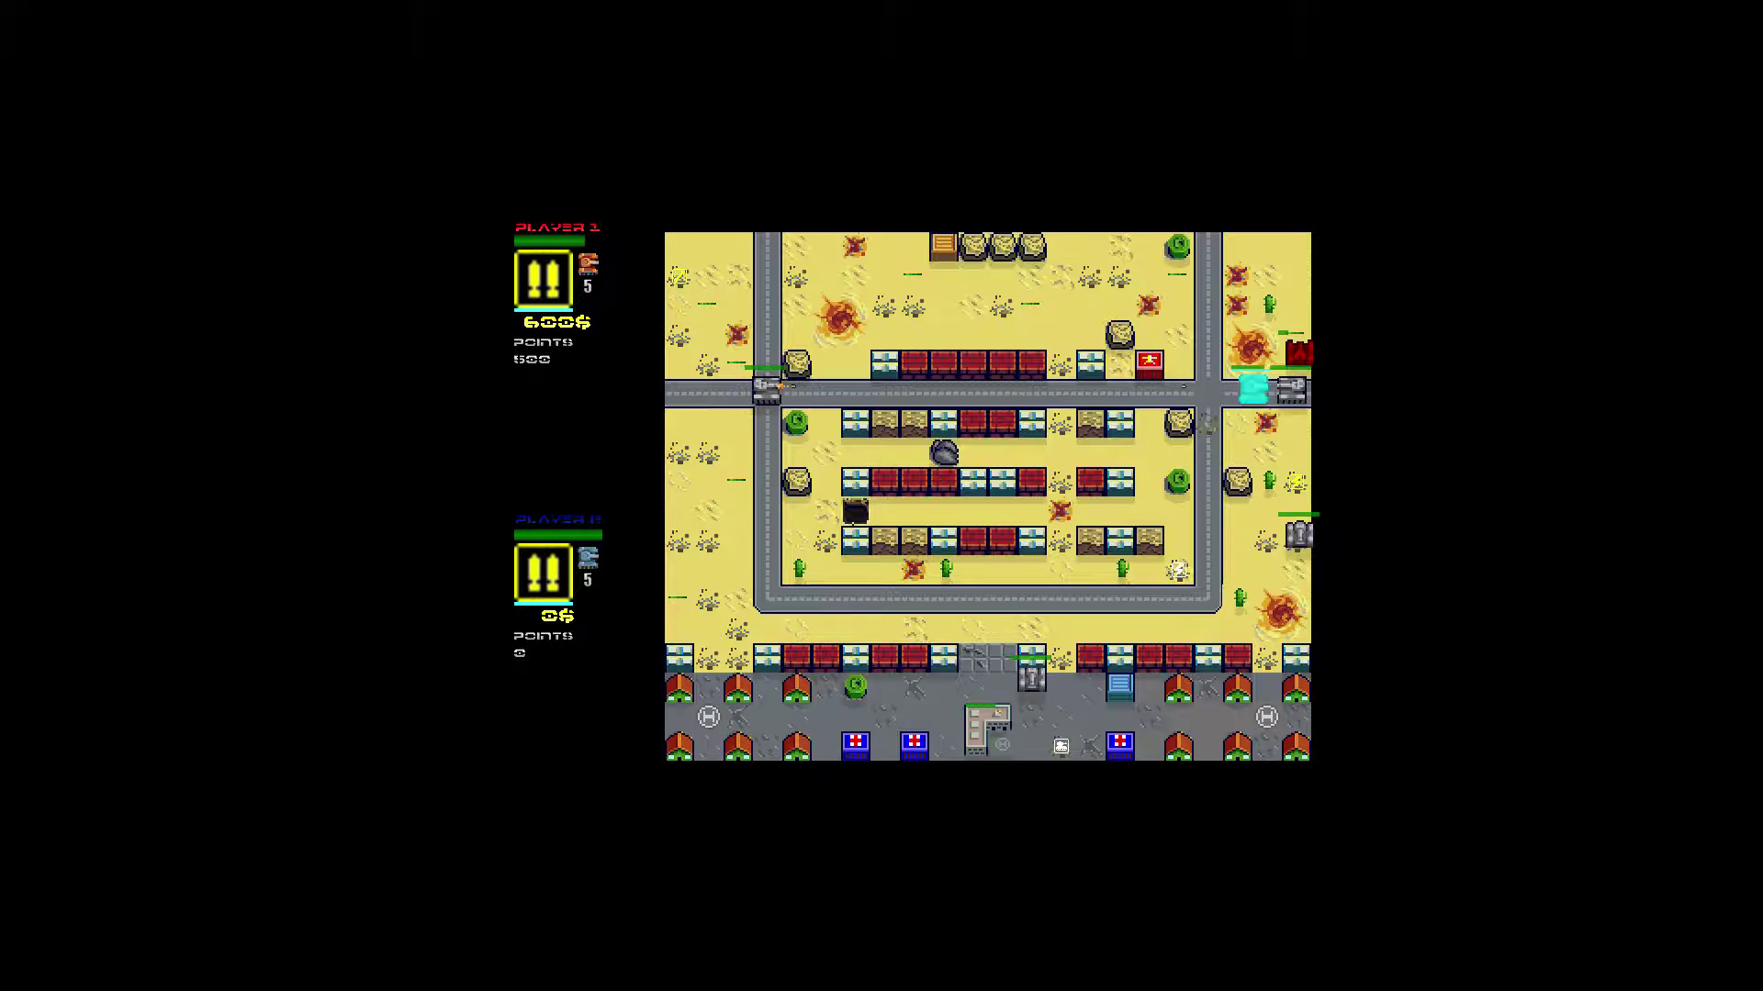
Move into the top-right area and shoot the enemy there.
{"action": "key", "text": "Up"}
{"action": "key", "text": "Right"}
{"action": "key", "text": "Up"}
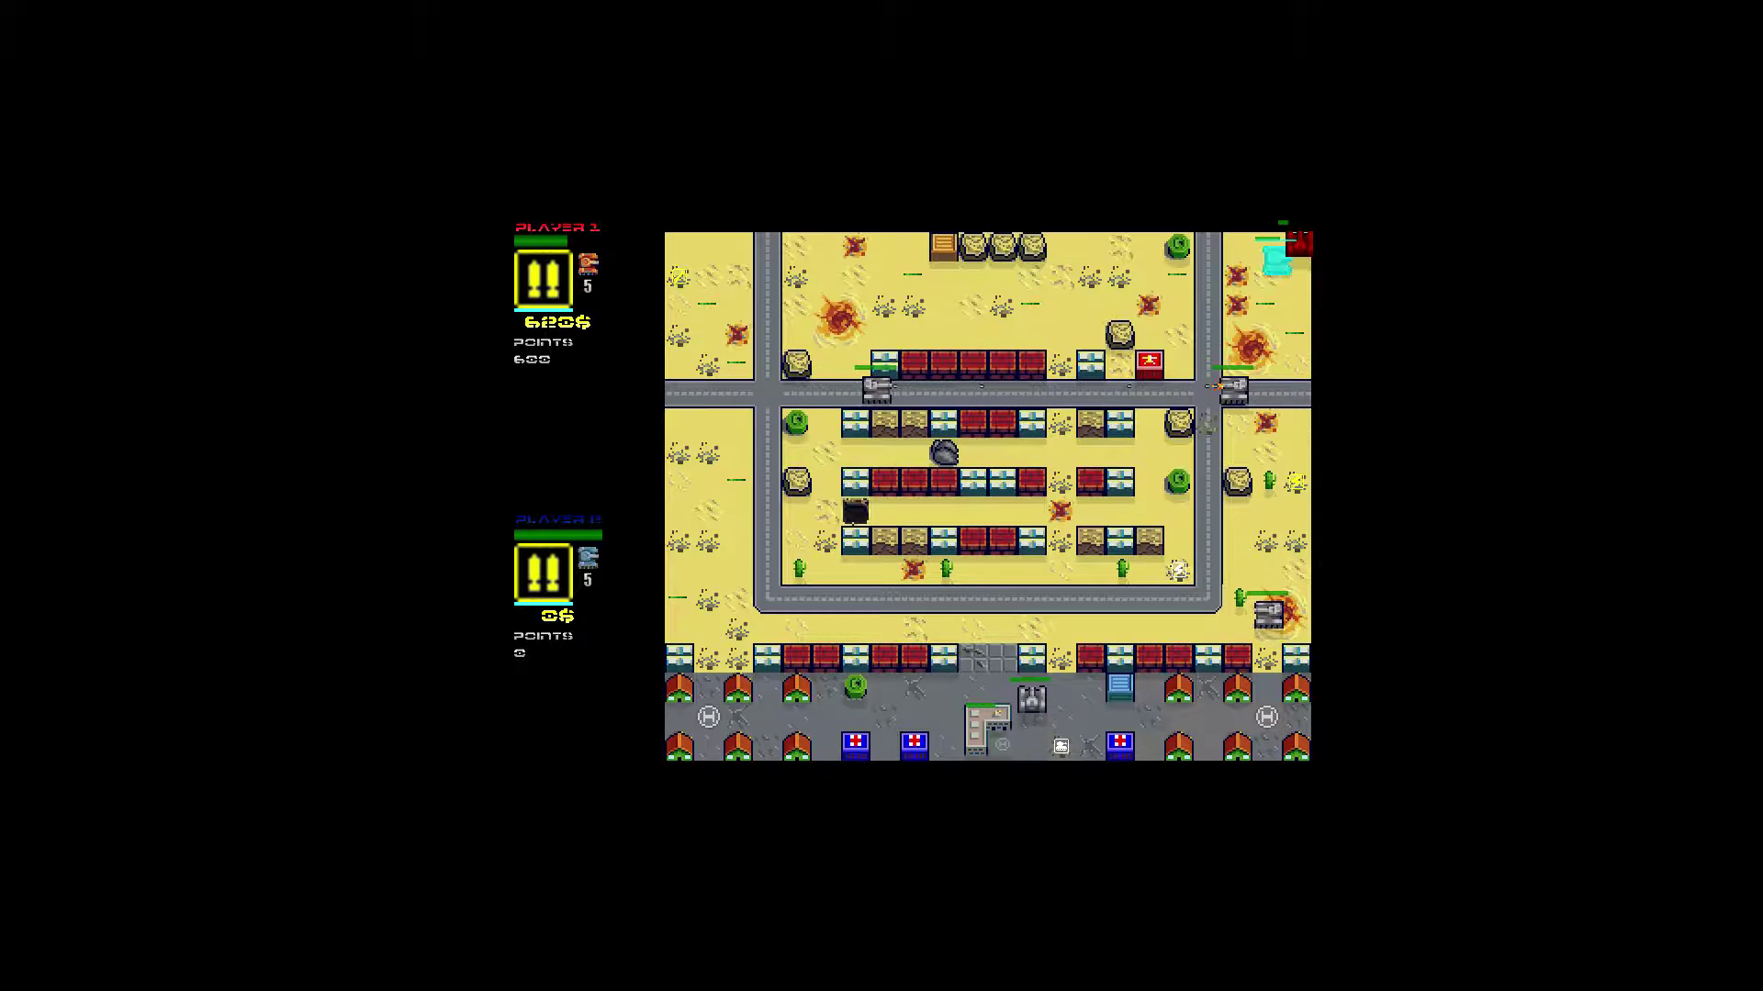
{"action": "key", "text": "space"}
Sweep left along the middle road firing, then destroy the grey tank on the left road.
{"action": "key", "text": "Down"}
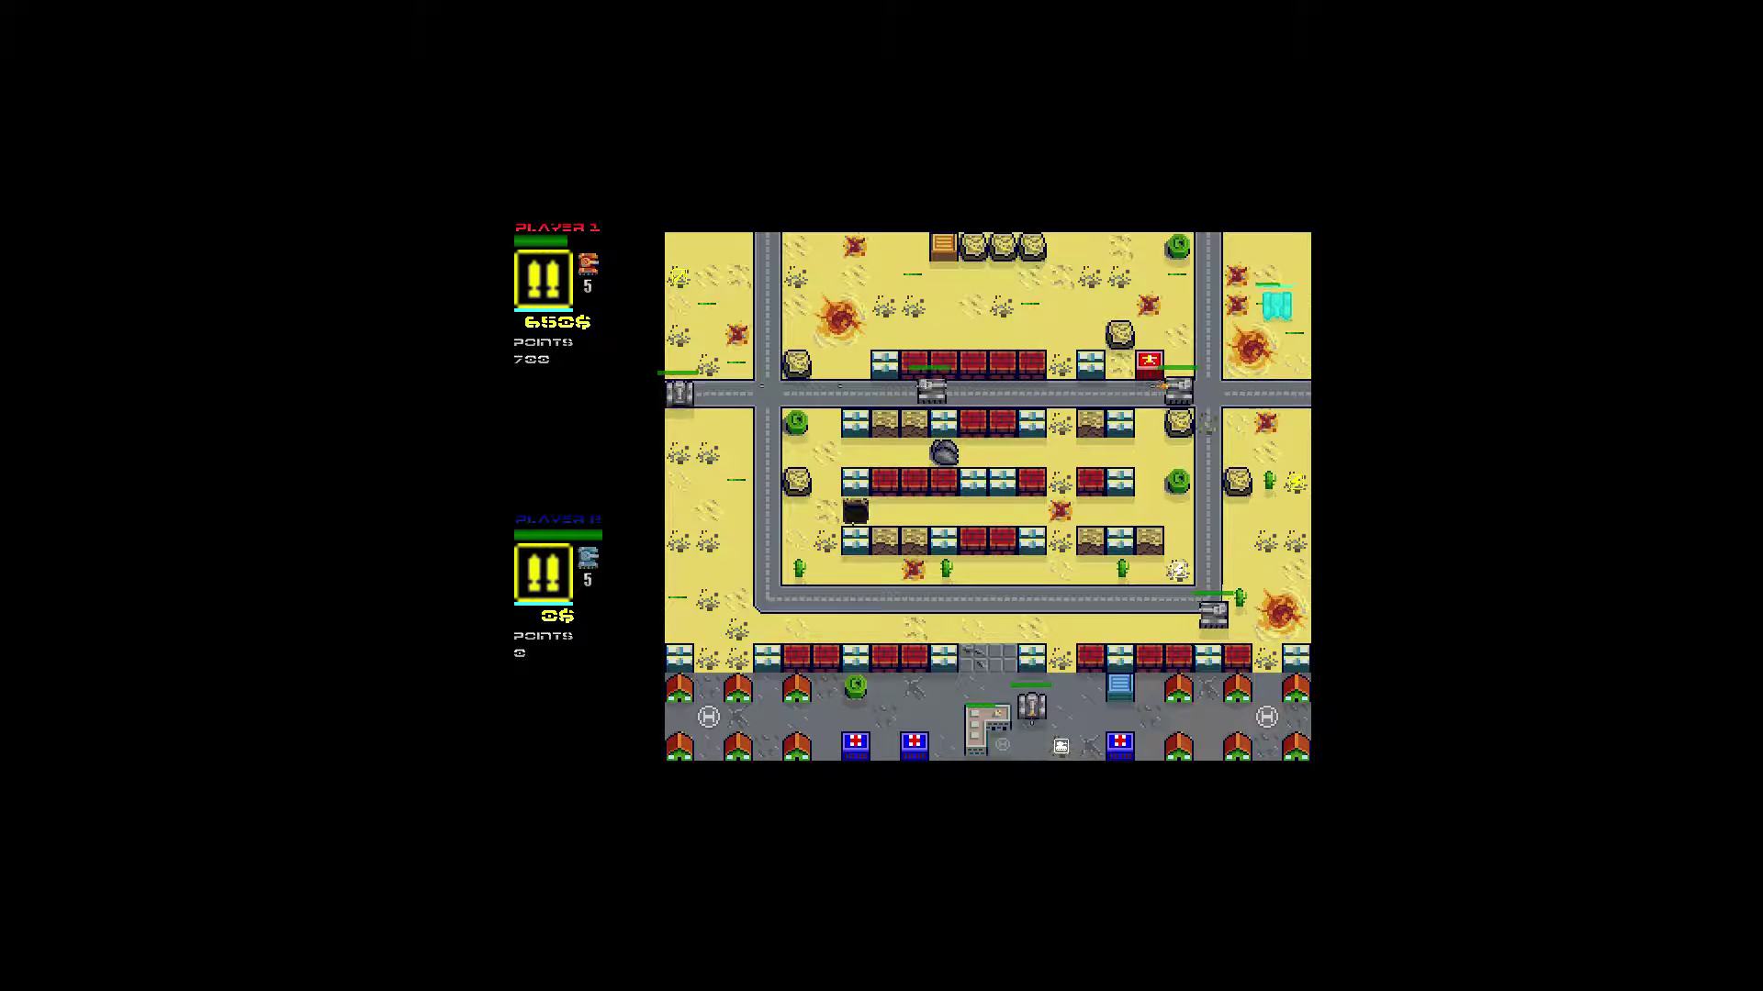
{"action": "key", "text": "Left"}
{"action": "key", "text": "Left"}
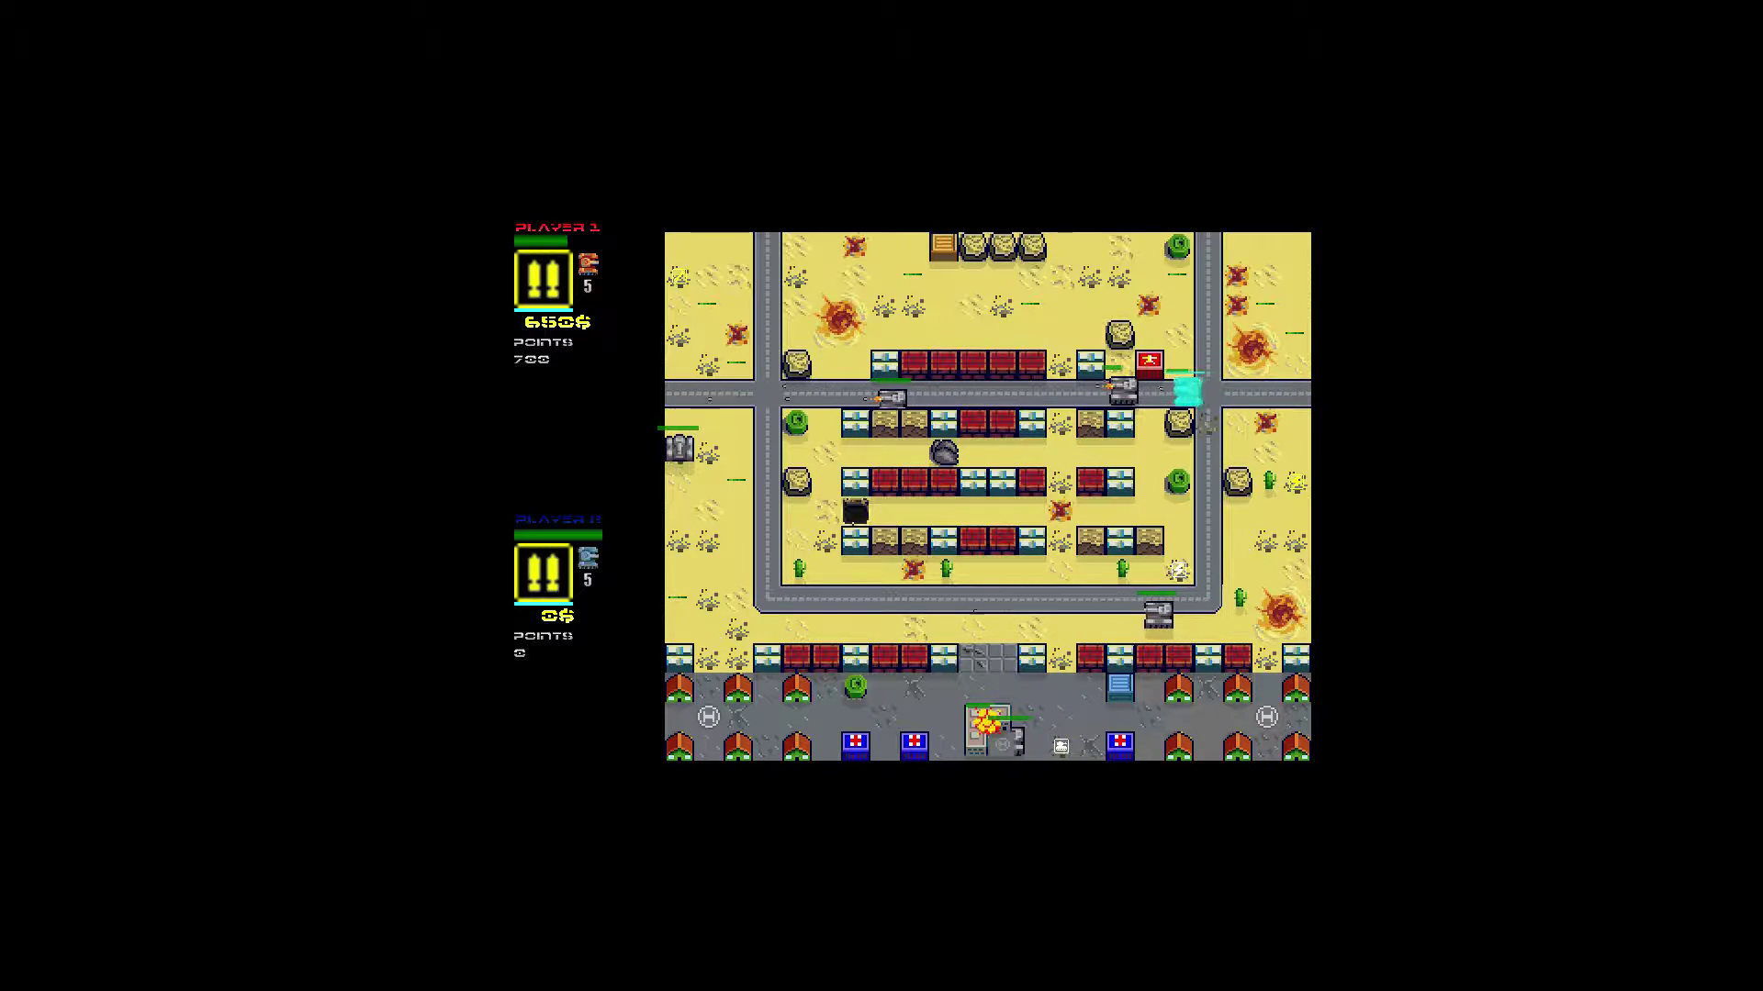
{"action": "key", "text": "space"}
{"action": "key", "text": "Left"}
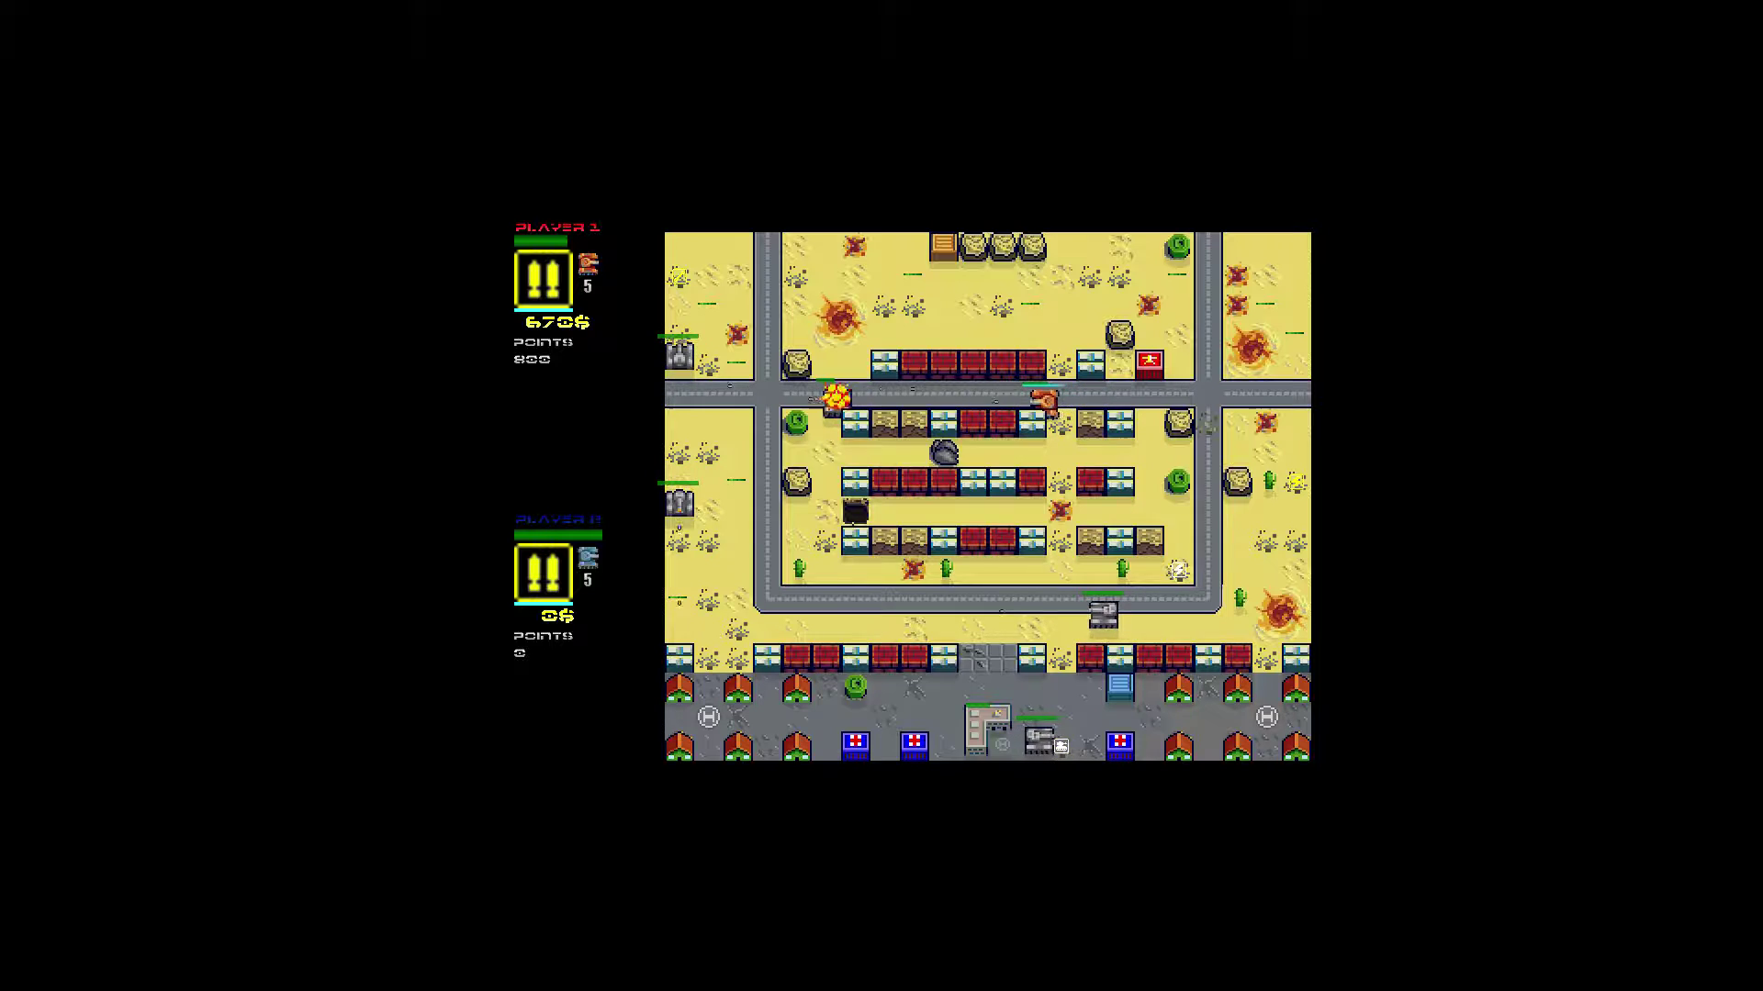
{"action": "key", "text": "Left"}
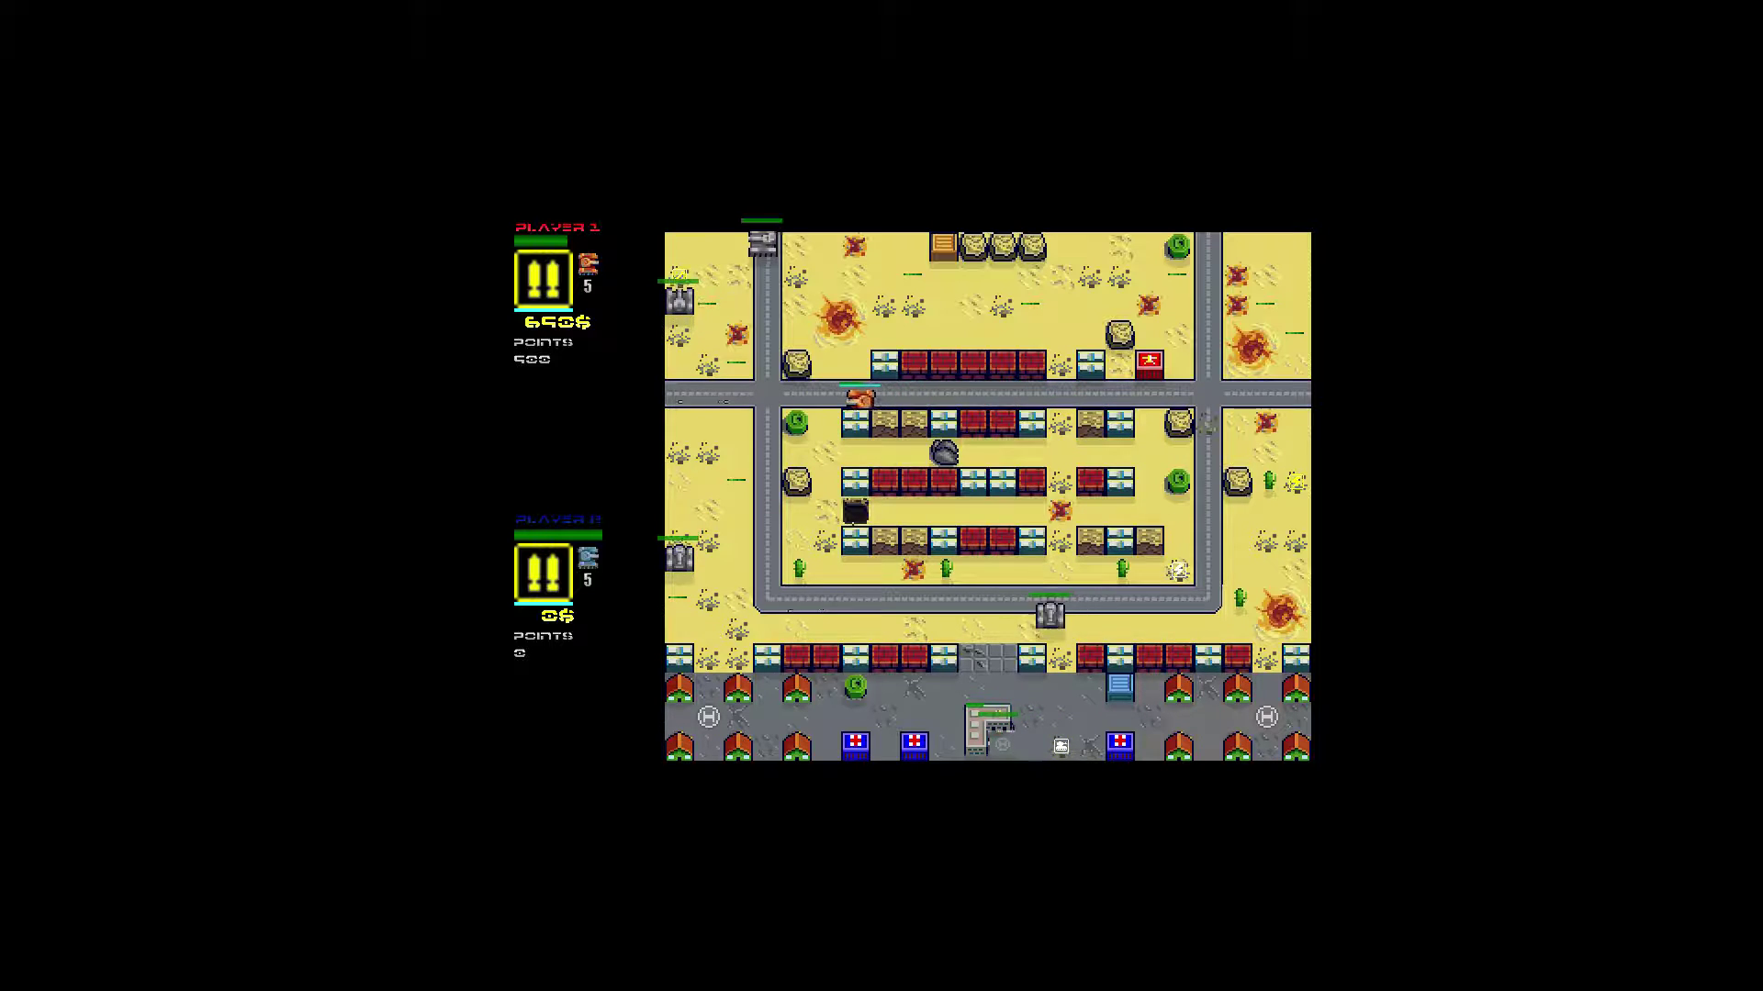
{"action": "key", "text": "Down"}
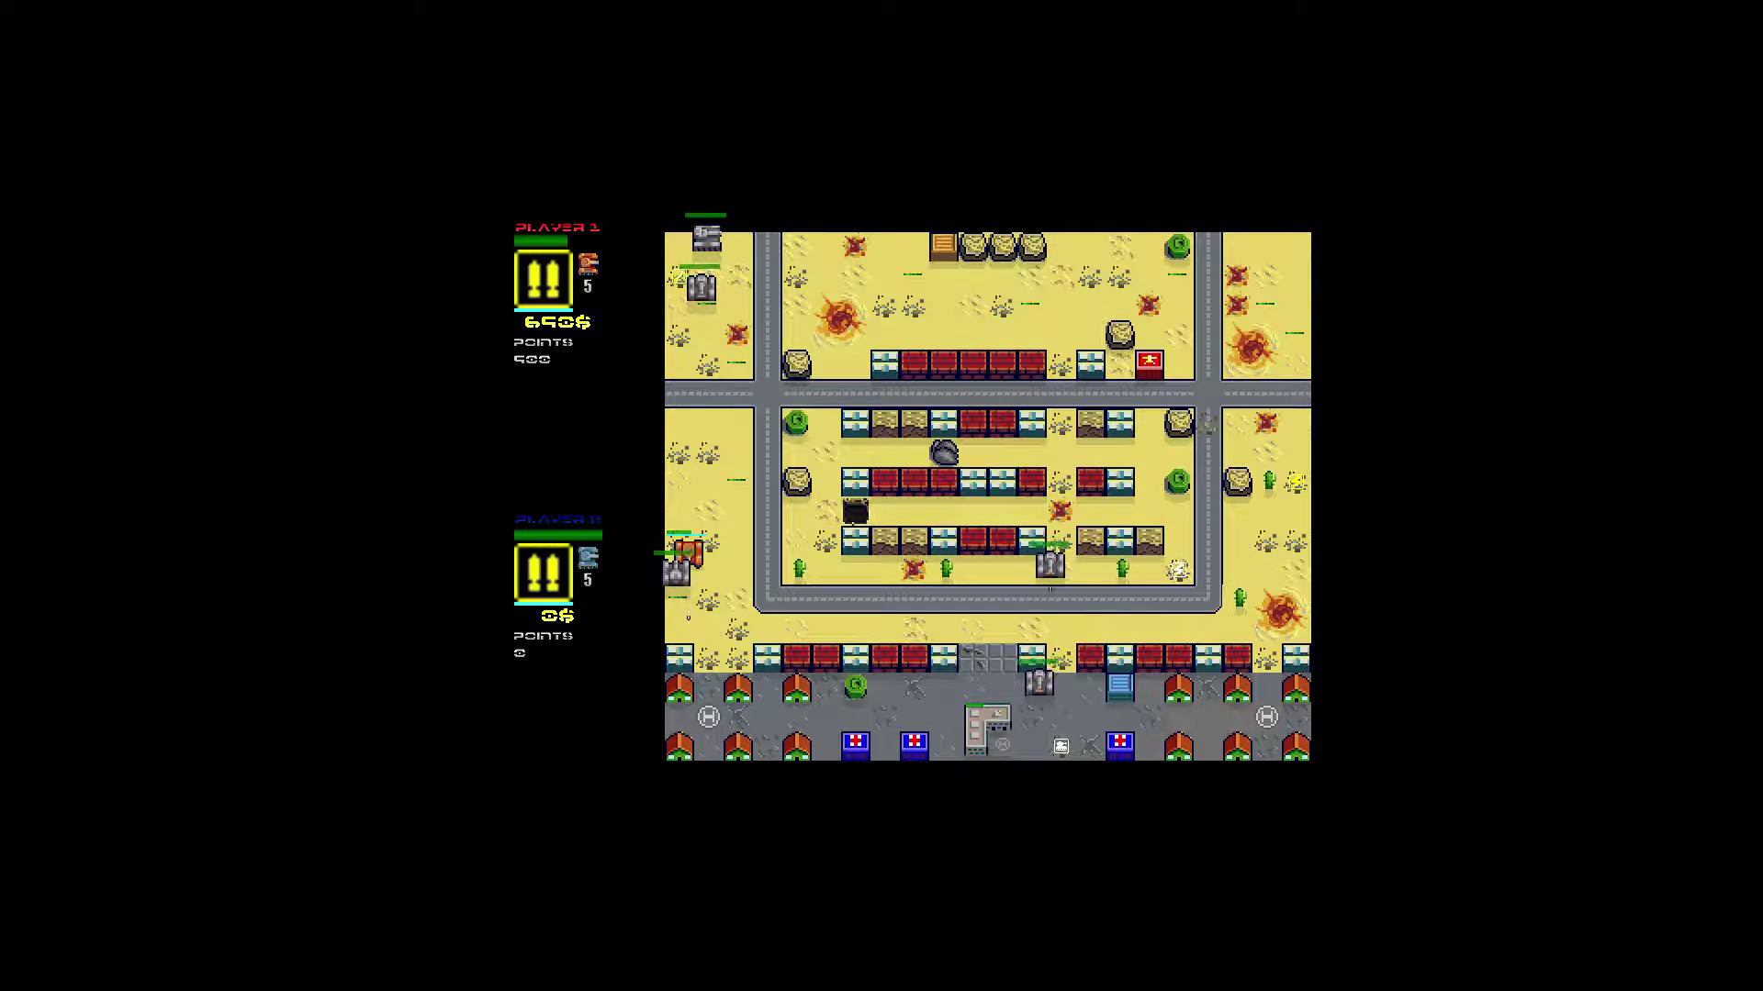
{"action": "key", "text": "space"}
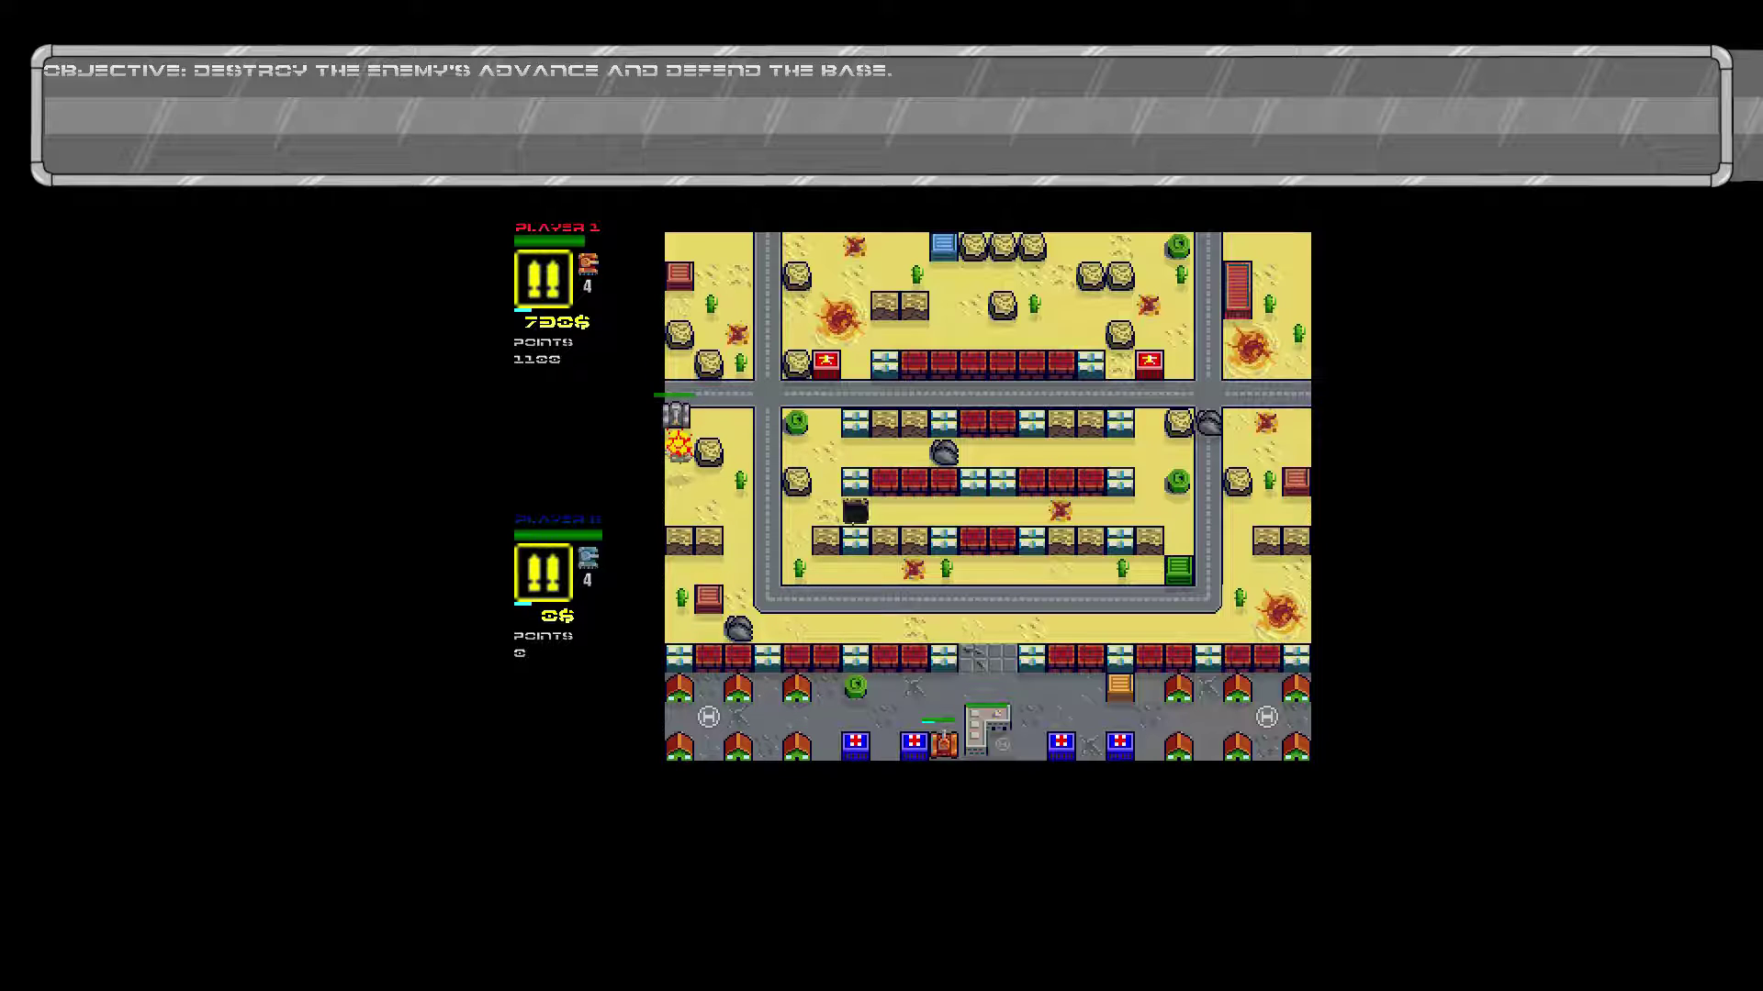
Pause the match with Escape.
{"action": "key", "text": "Escape"}
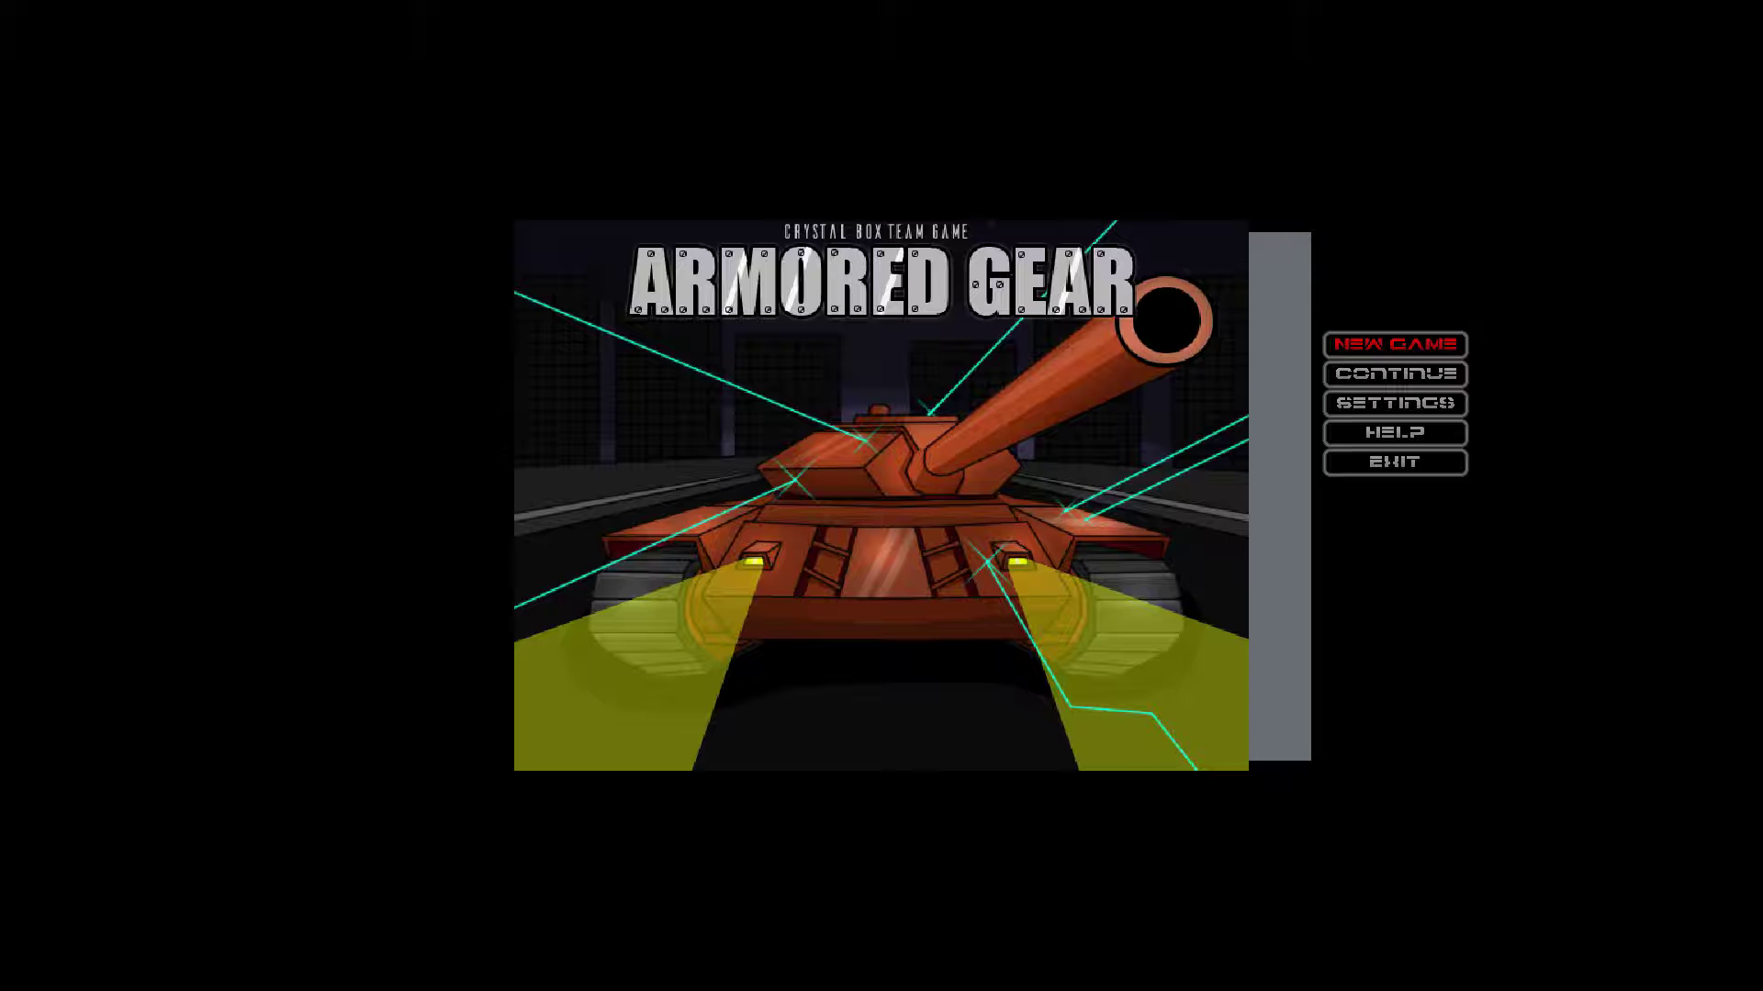
View Settings > Sound, then choose New Game and its player count.
{"action": "key", "text": "Return"}
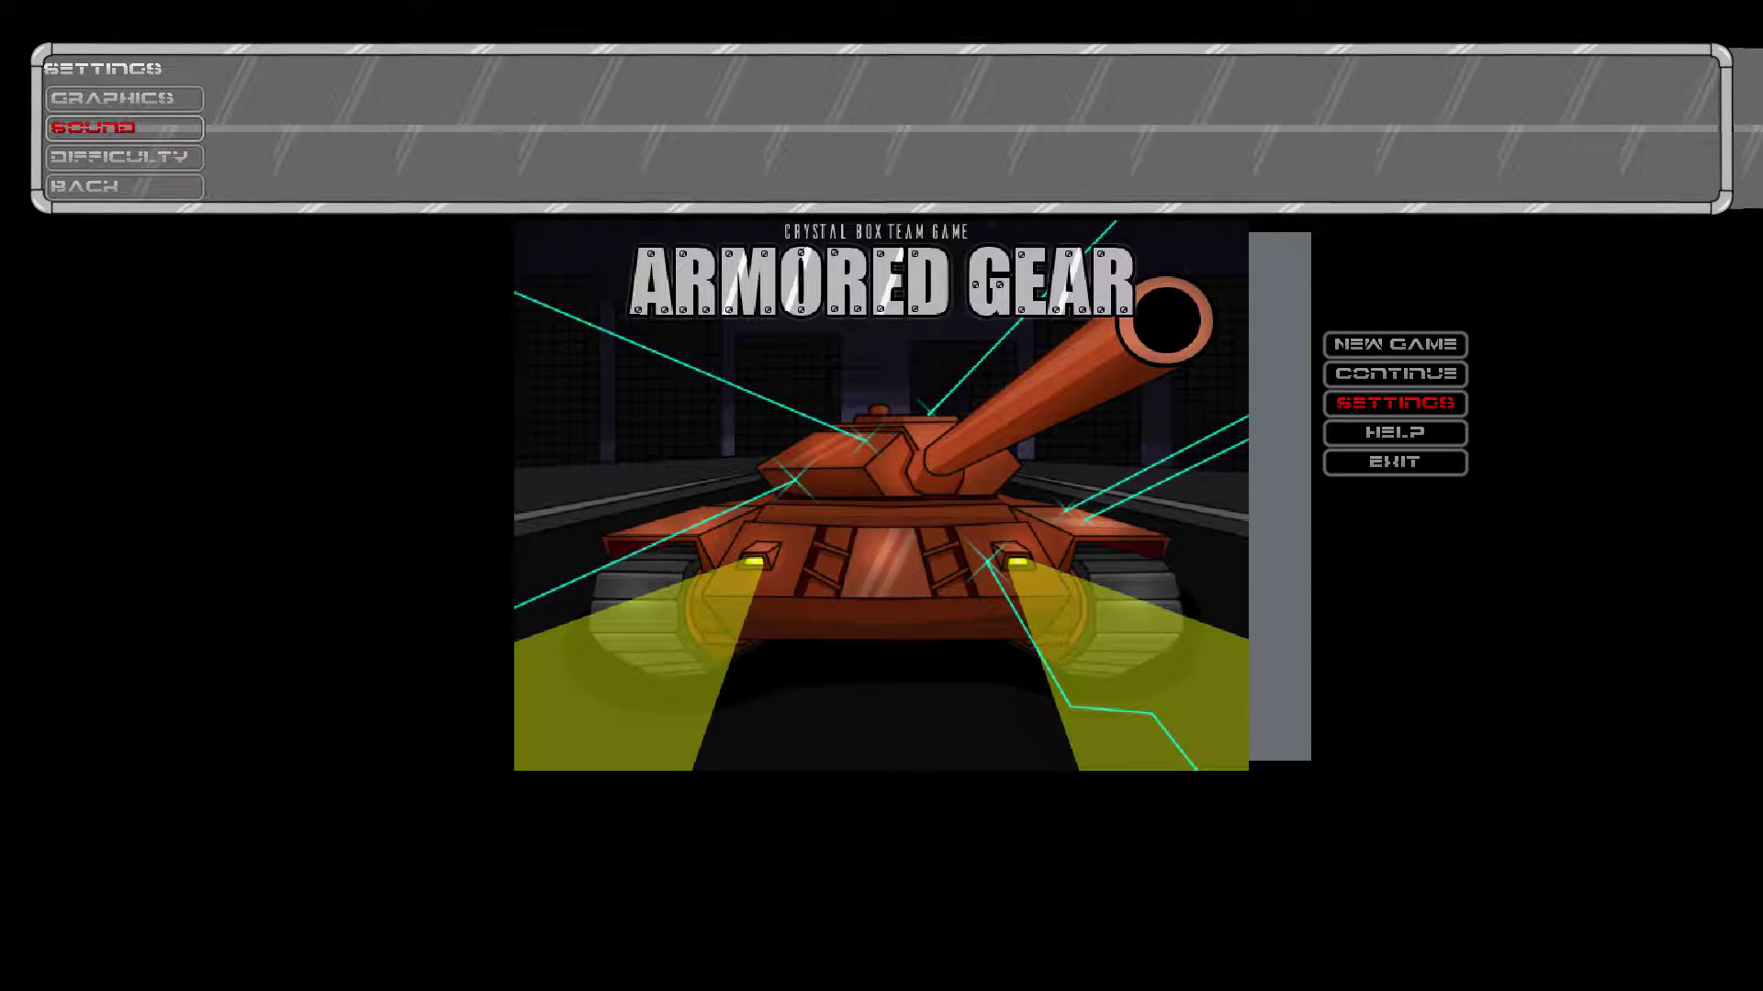
{"action": "key", "text": "Return"}
{"action": "key", "text": "Return"}
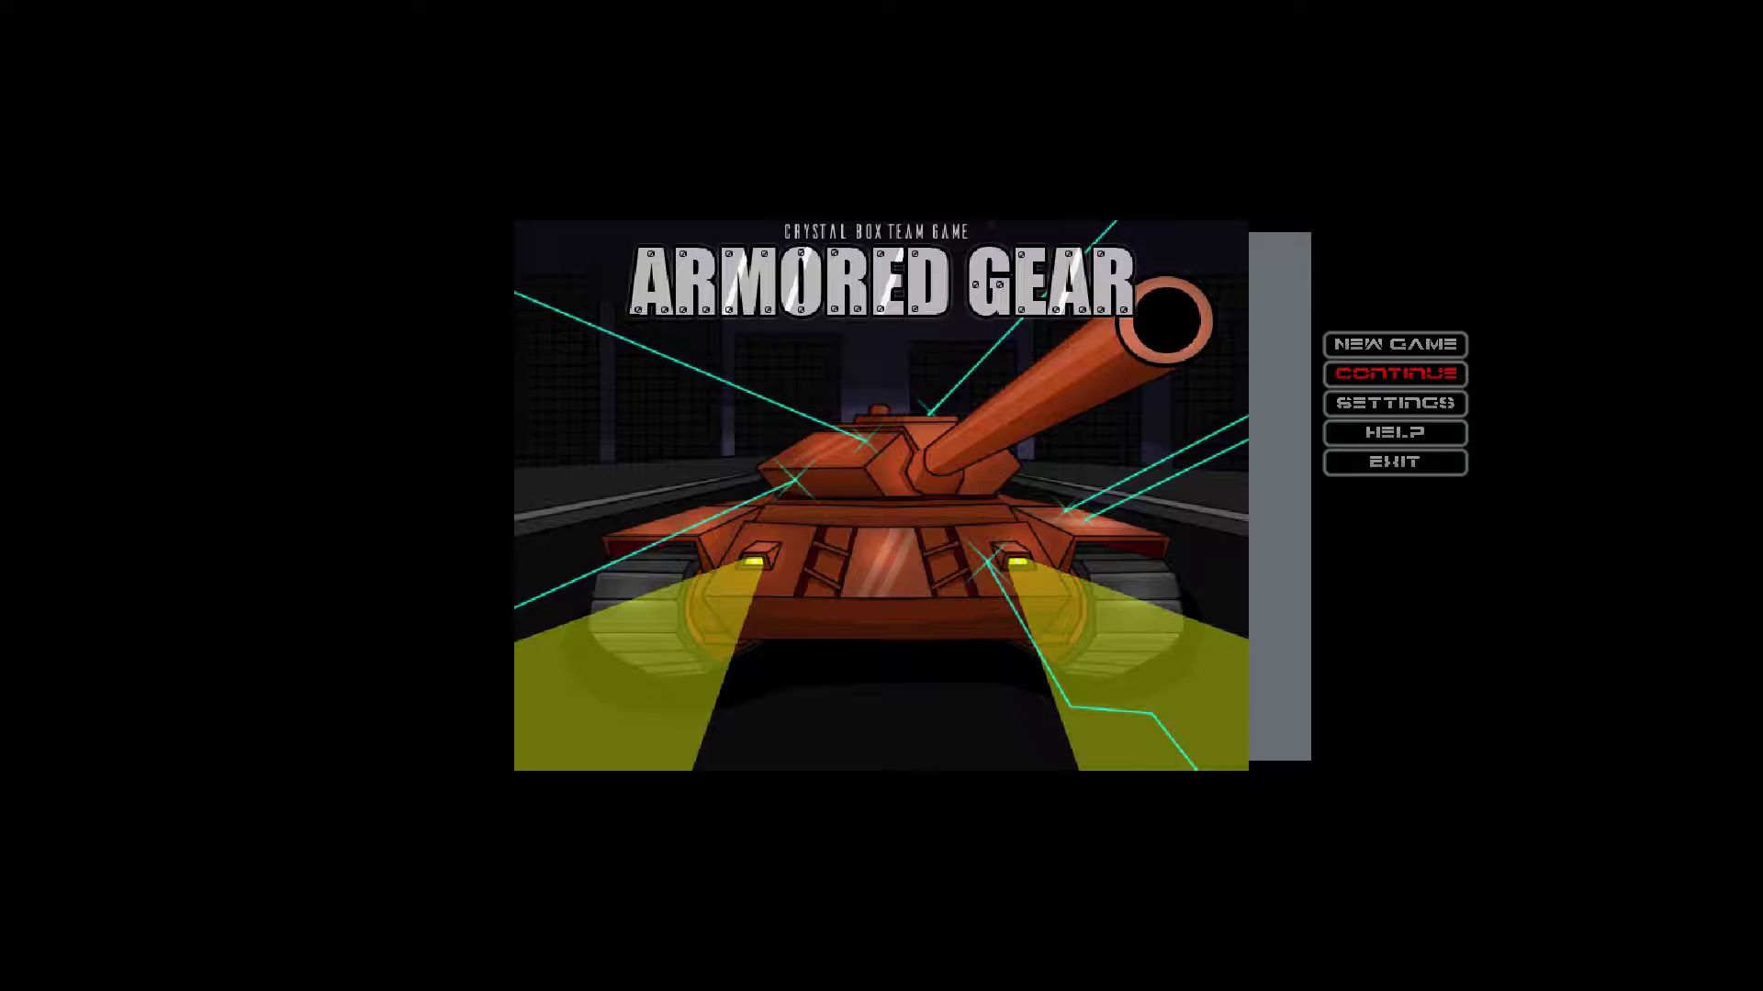
{"action": "key", "text": "Up"}
{"action": "key", "text": "Return"}
{"action": "key", "text": "Return"}
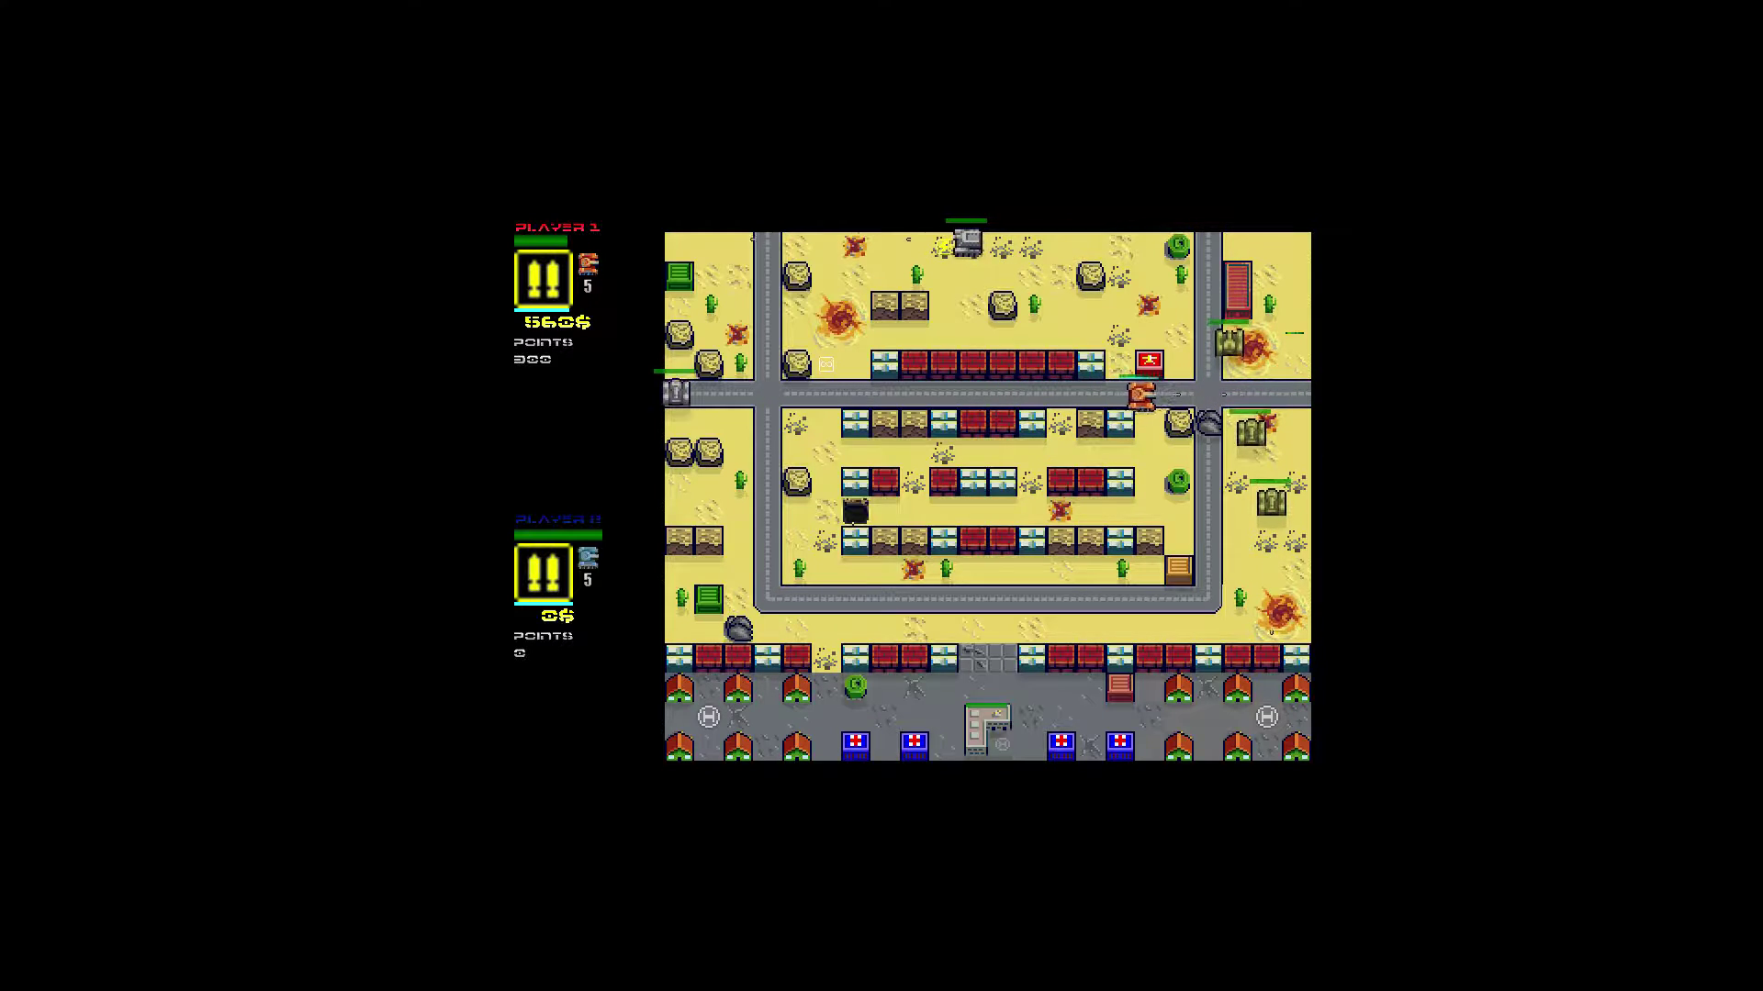
{"action": "key", "text": "Right"}
{"action": "key", "text": "Right"}
{"action": "key", "text": "Right"}
Destroy enemy tanks to the right, below and above, then fire at enemies to the left.
{"action": "key", "text": "Down"}
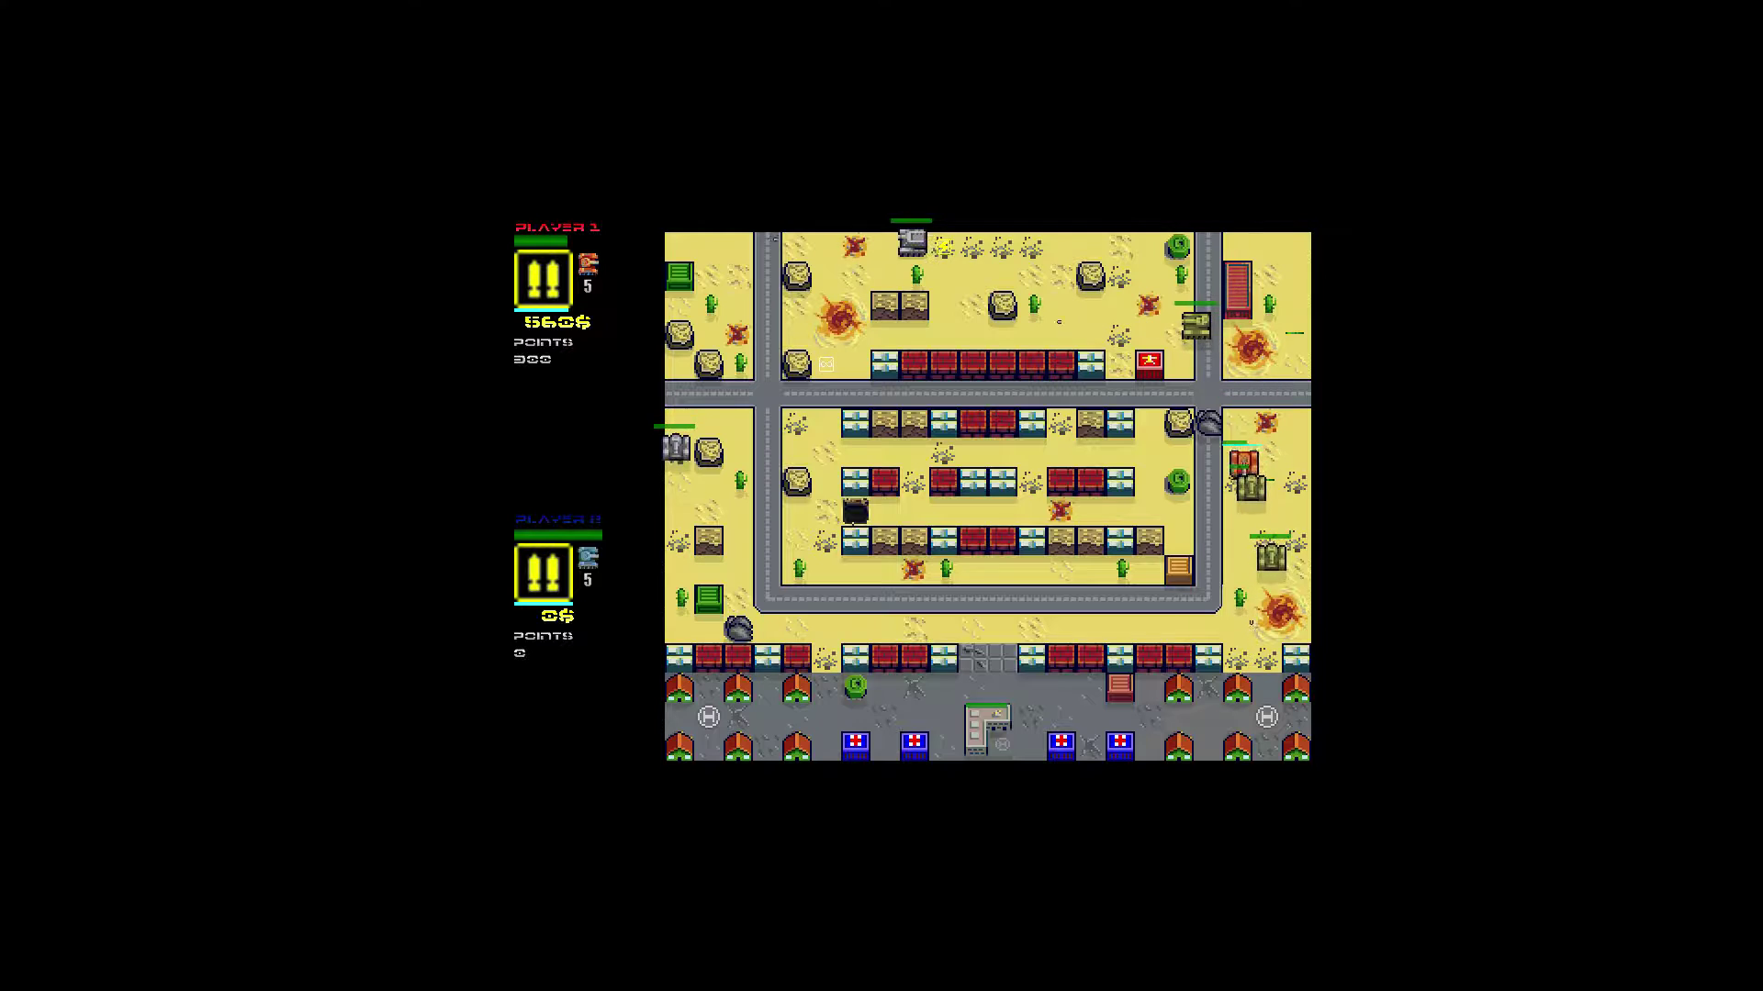
{"action": "key", "text": "Down"}
{"action": "key", "text": "Down"}
{"action": "key", "text": "Down"}
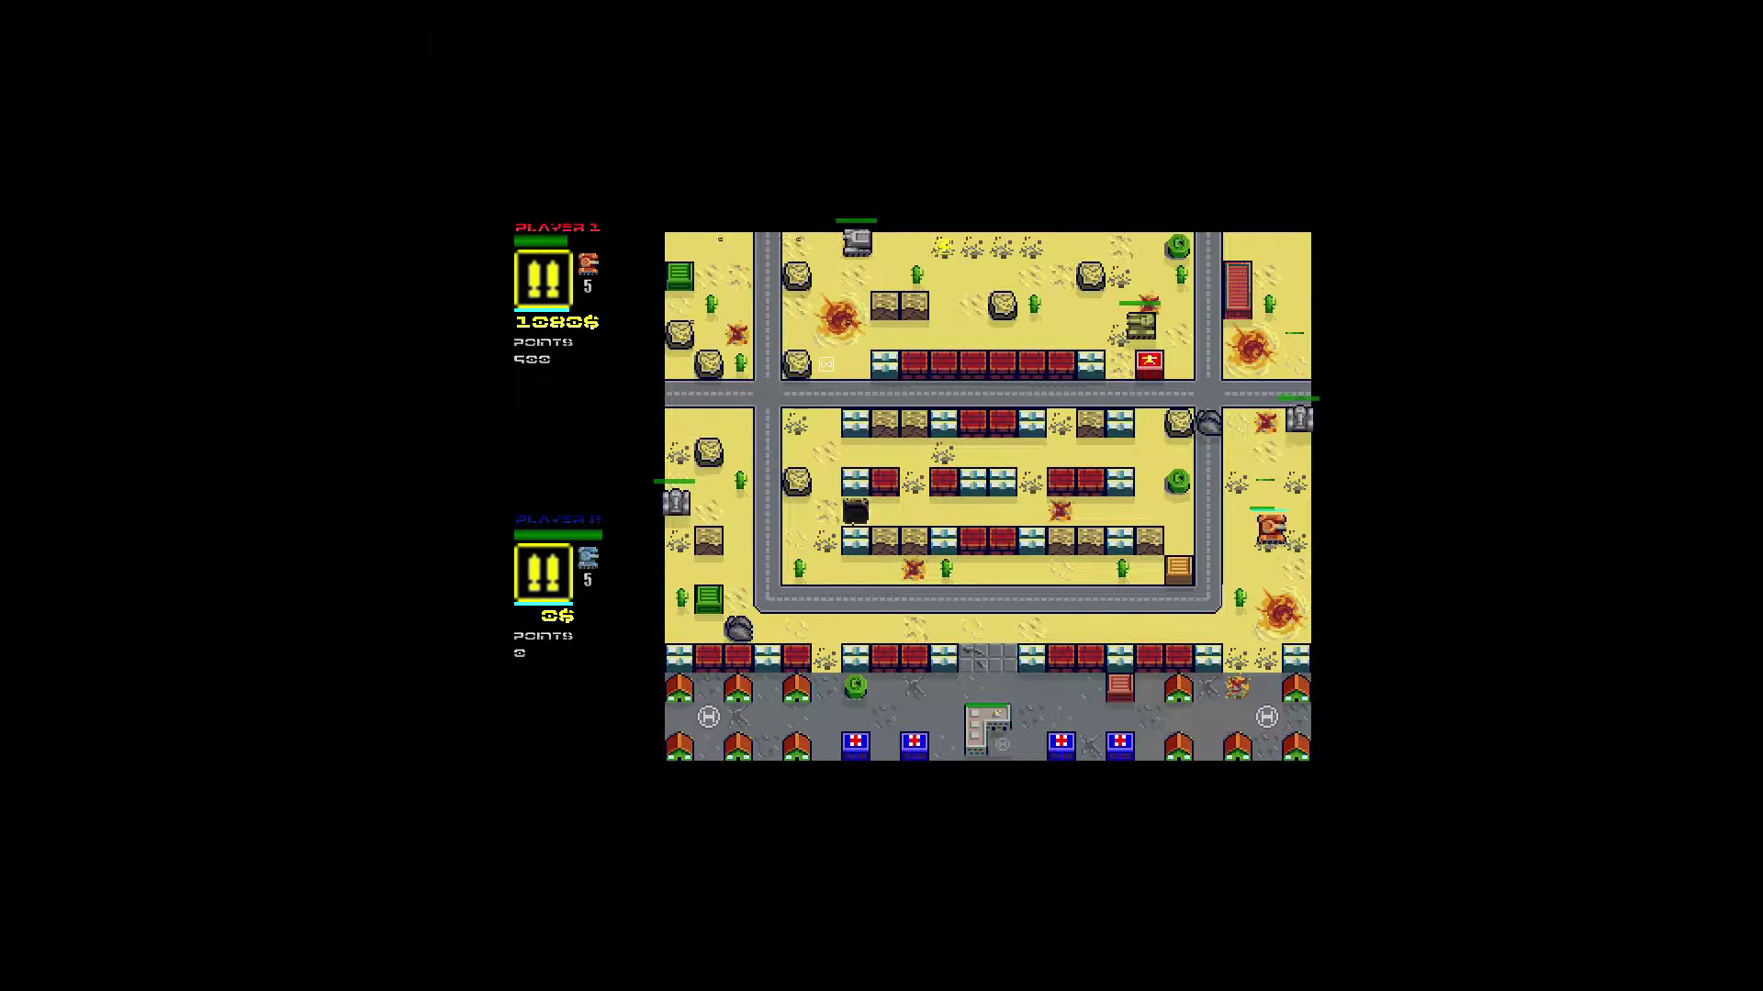
{"action": "key", "text": "Right"}
{"action": "key", "text": "Up"}
{"action": "key", "text": "Up"}
{"action": "key", "text": "Up"}
{"action": "key", "text": "Up"}
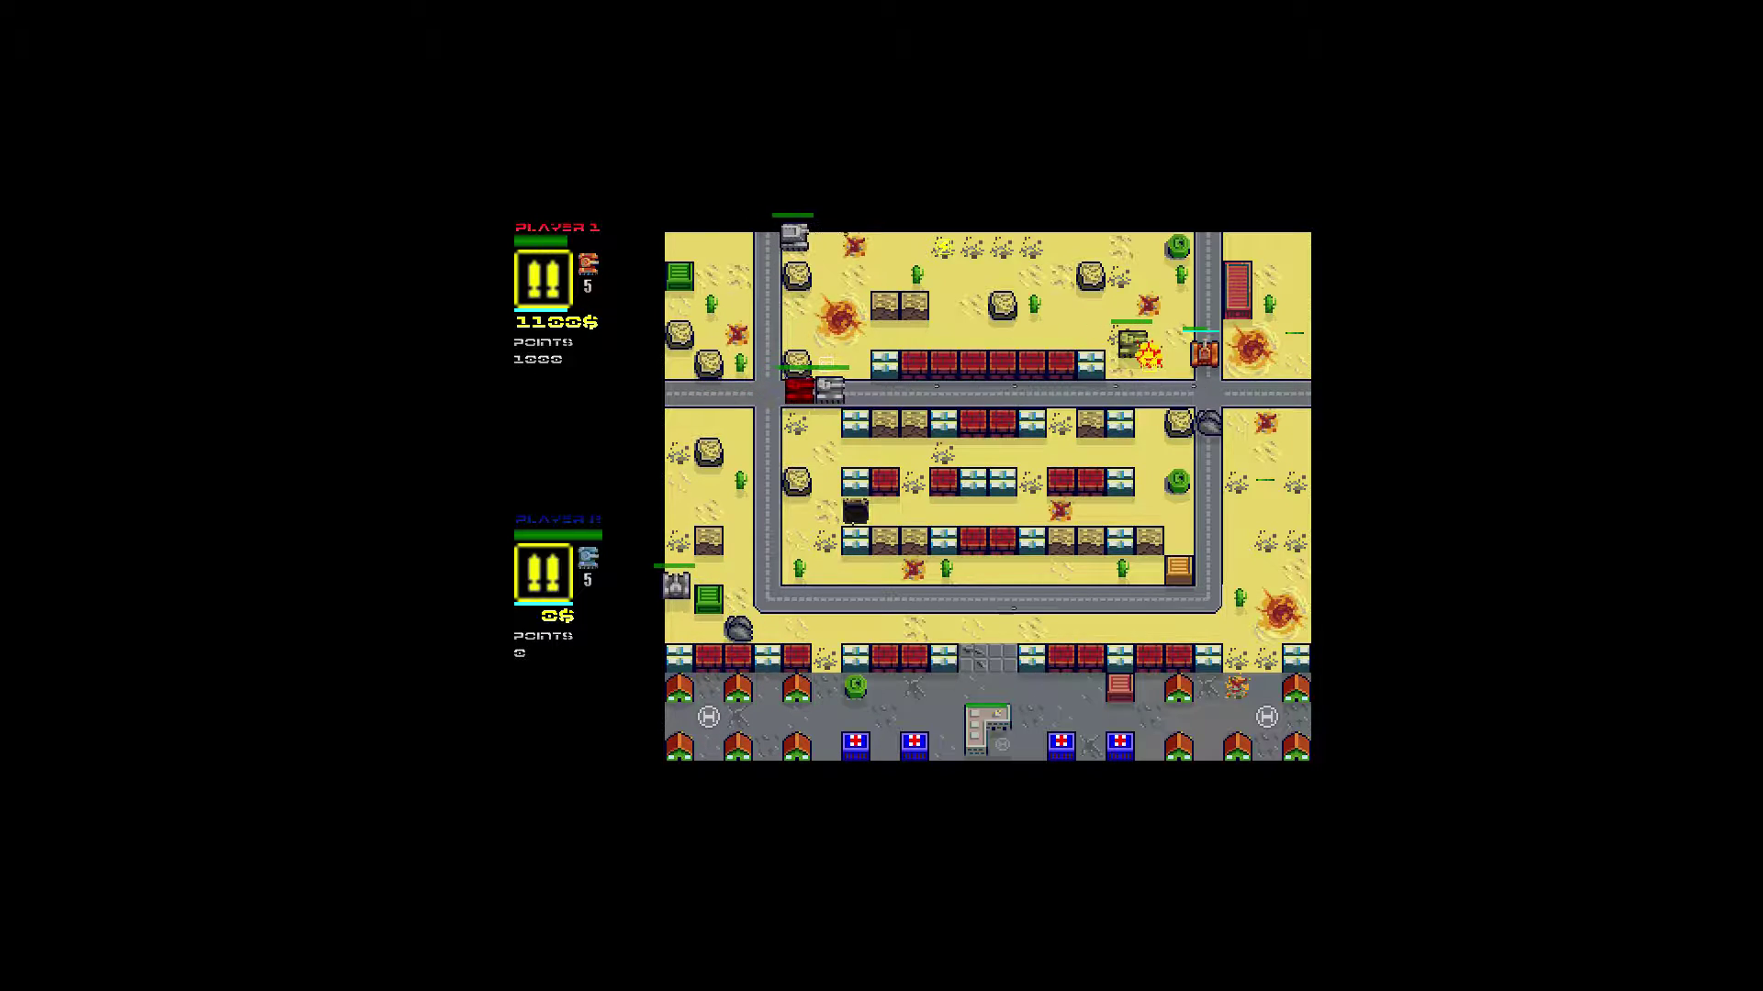
{"action": "key", "text": "Left"}
{"action": "key", "text": "Left"}
{"action": "key", "text": "Left"}
{"action": "key", "text": "space"}
{"action": "key", "text": "Down"}
{"action": "key", "text": "Left"}
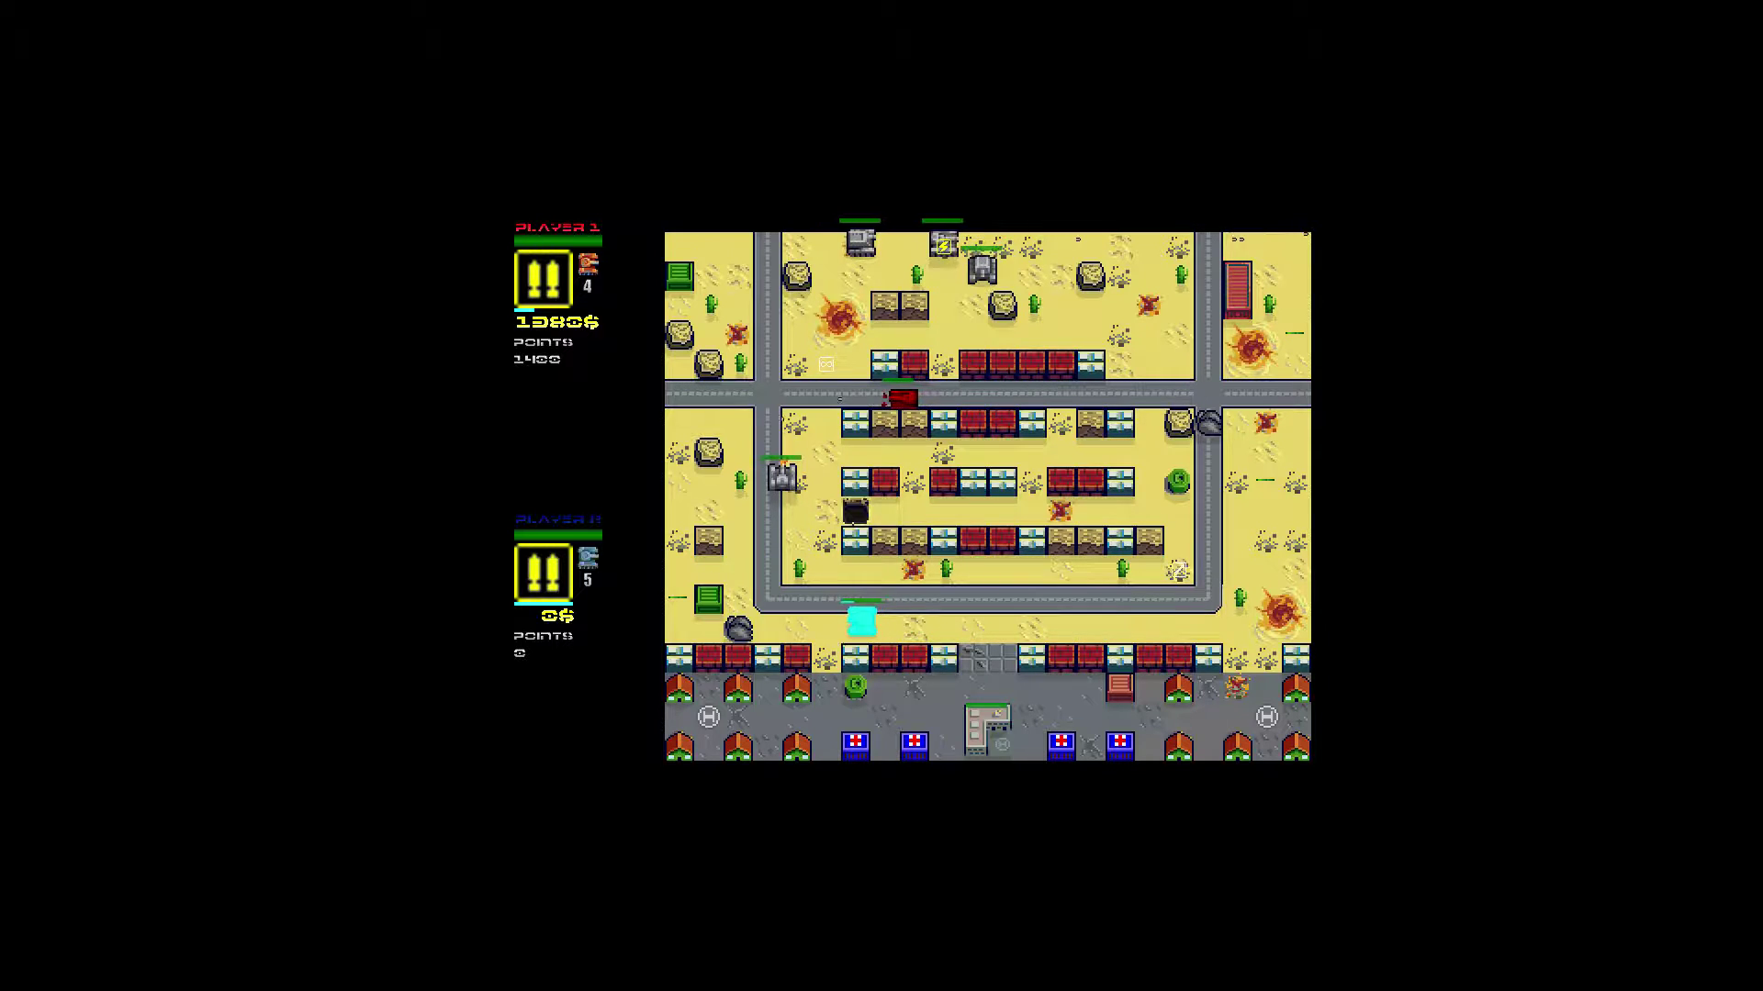
Destroy the red tank ahead, score another kill, and blast the red building.
{"action": "key", "text": "Up"}
{"action": "key", "text": "Up"}
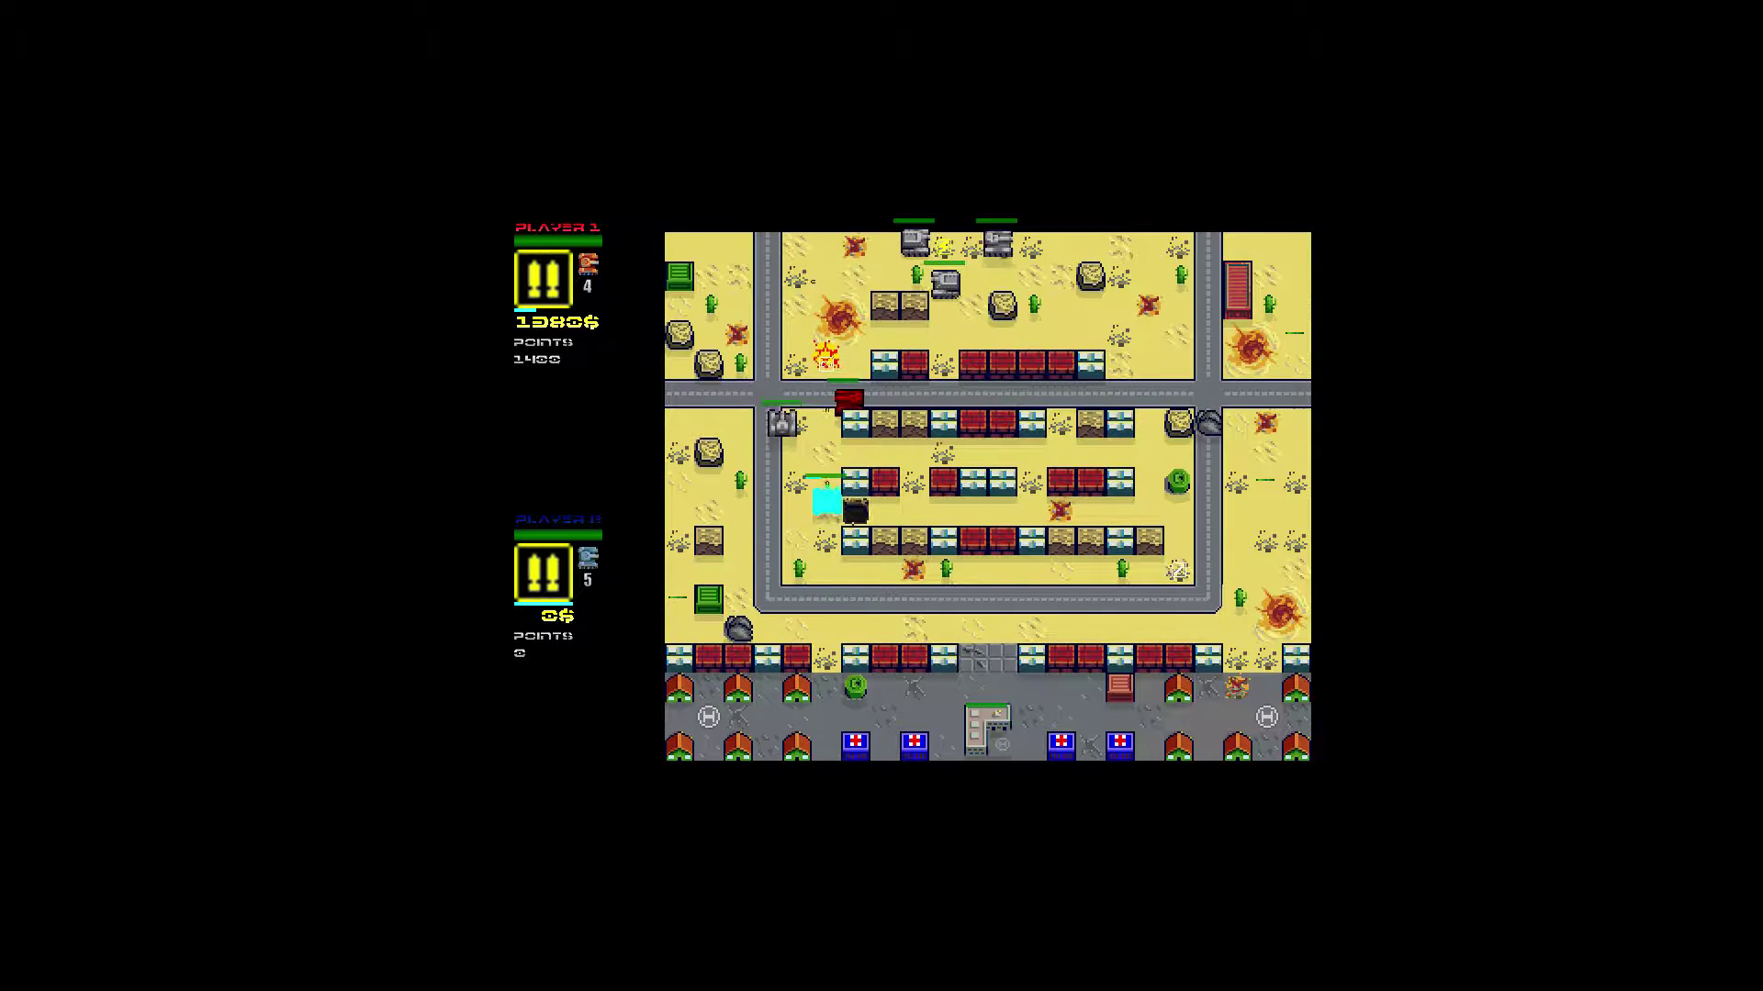
{"action": "key", "text": "Left"}
{"action": "key", "text": "Left"}
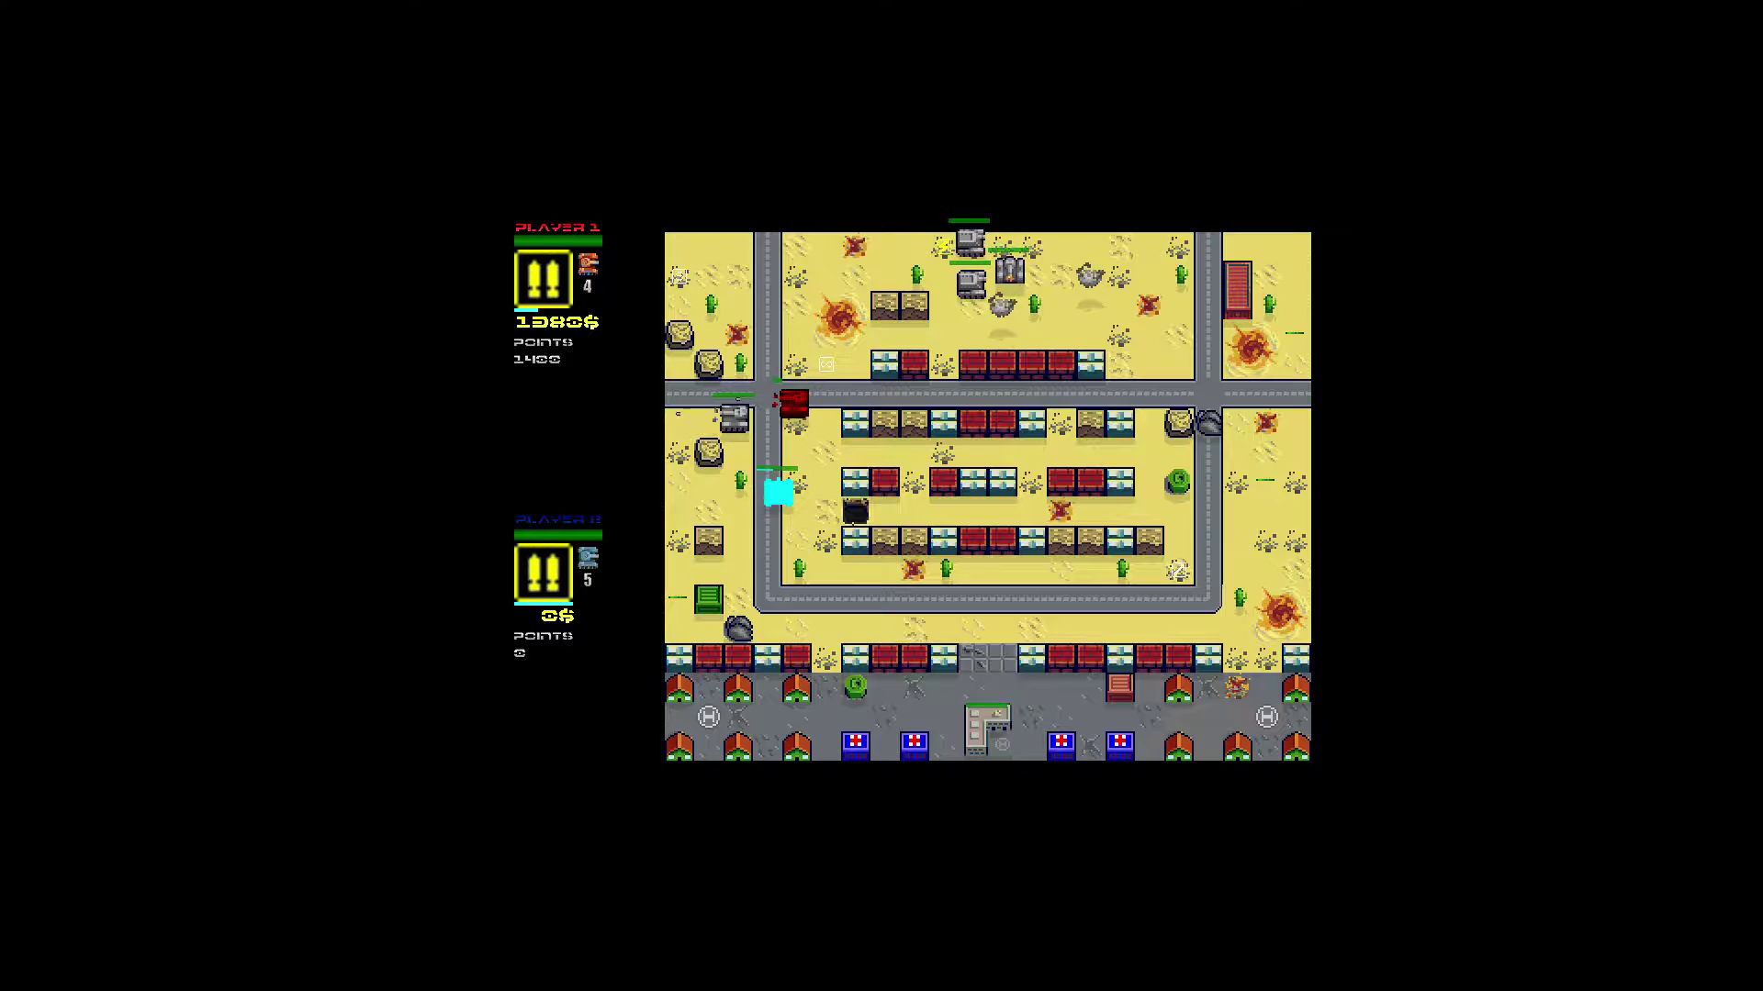
{"action": "key", "text": "Up"}
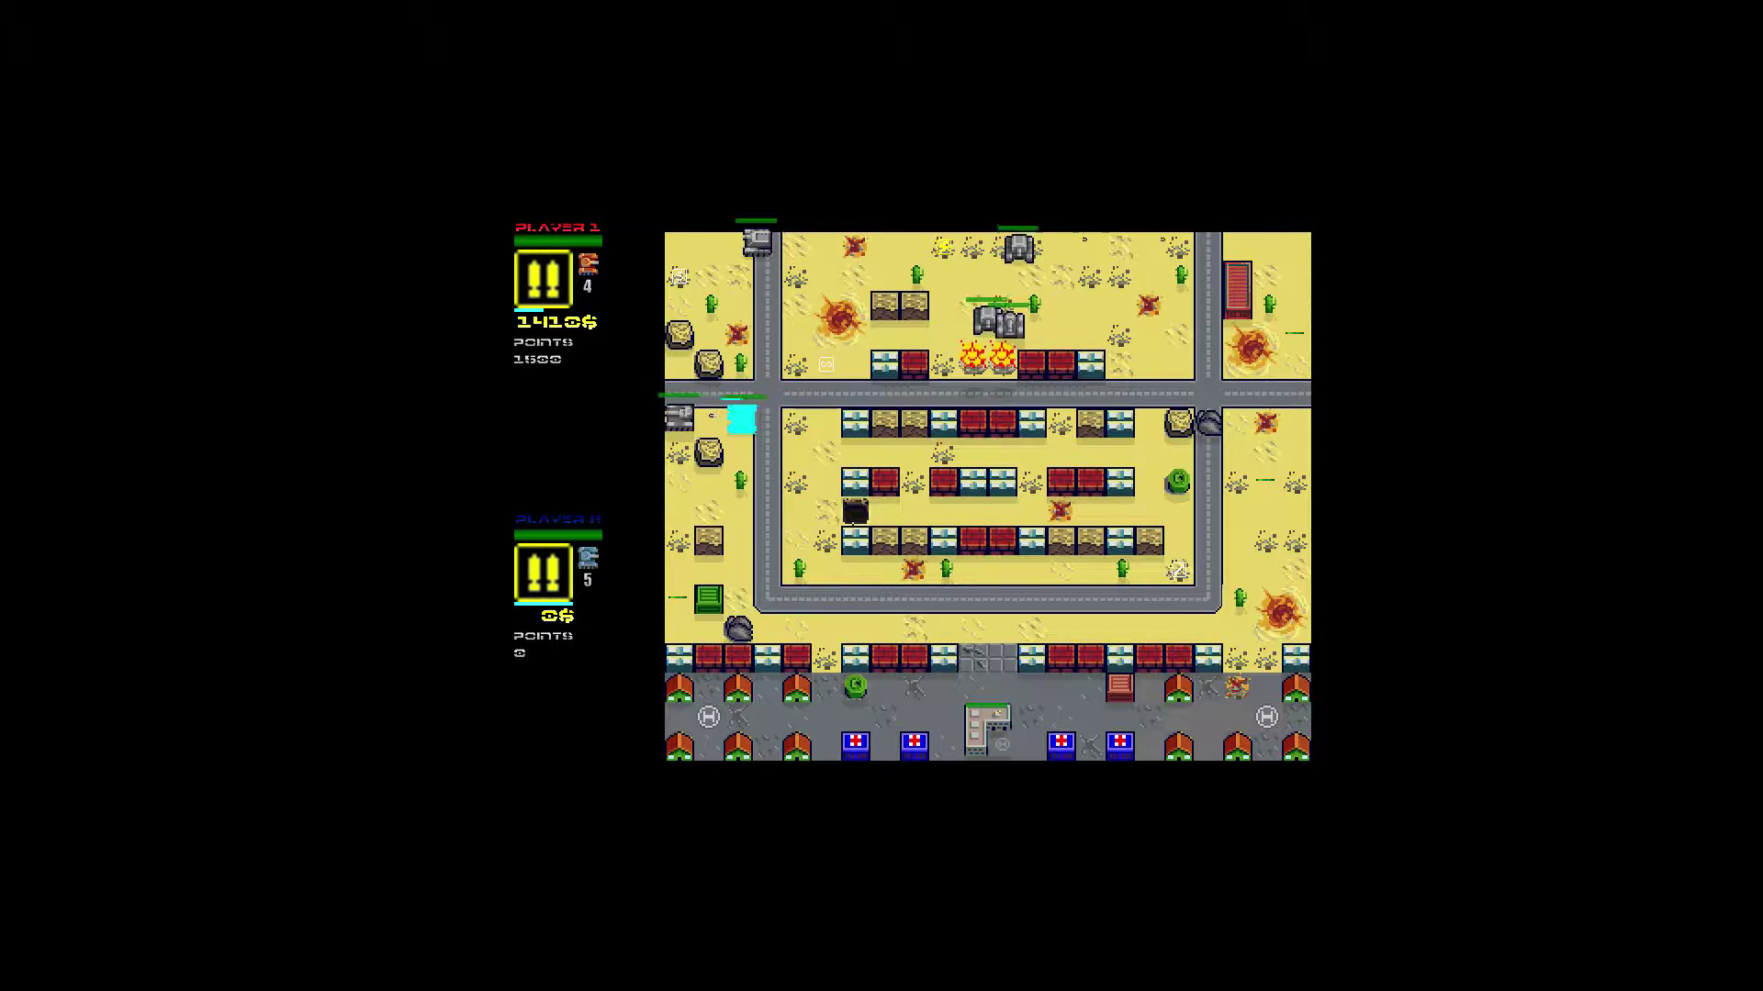
{"action": "key", "text": "Up"}
{"action": "key", "text": "Up"}
{"action": "key", "text": "Right"}
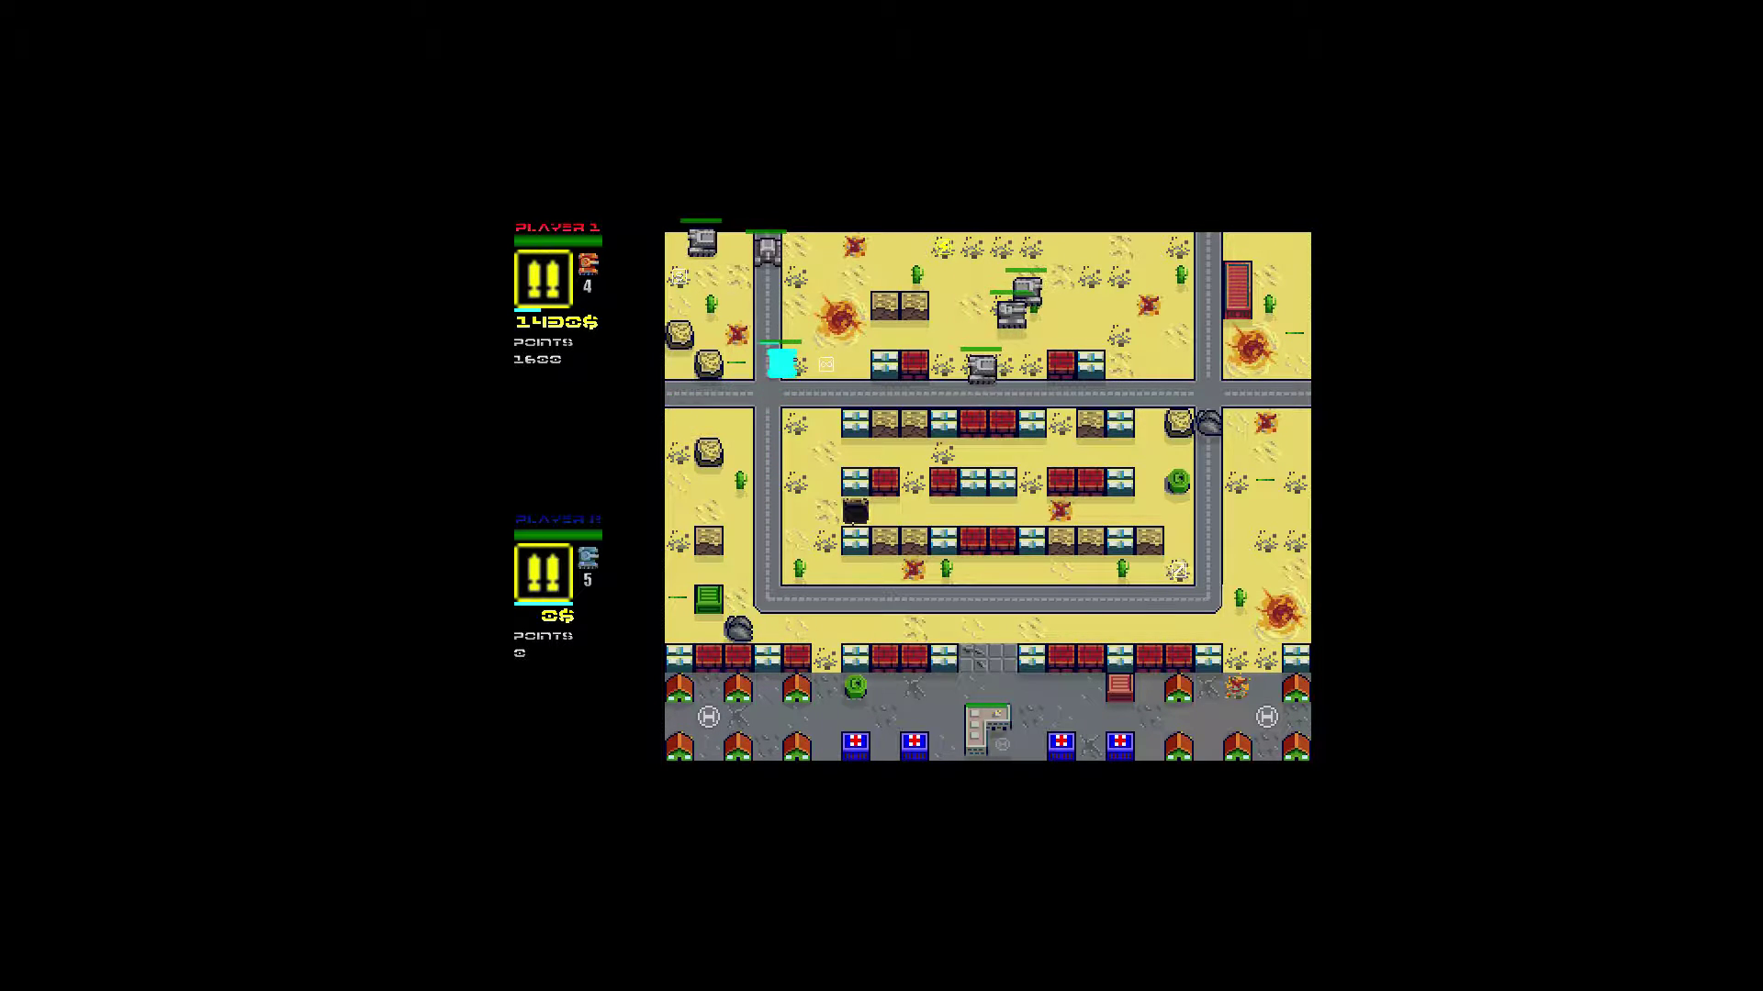
{"action": "key", "text": "Down"}
{"action": "key", "text": "Right"}
{"action": "key", "text": "Right"}
{"action": "key", "text": "Right"}
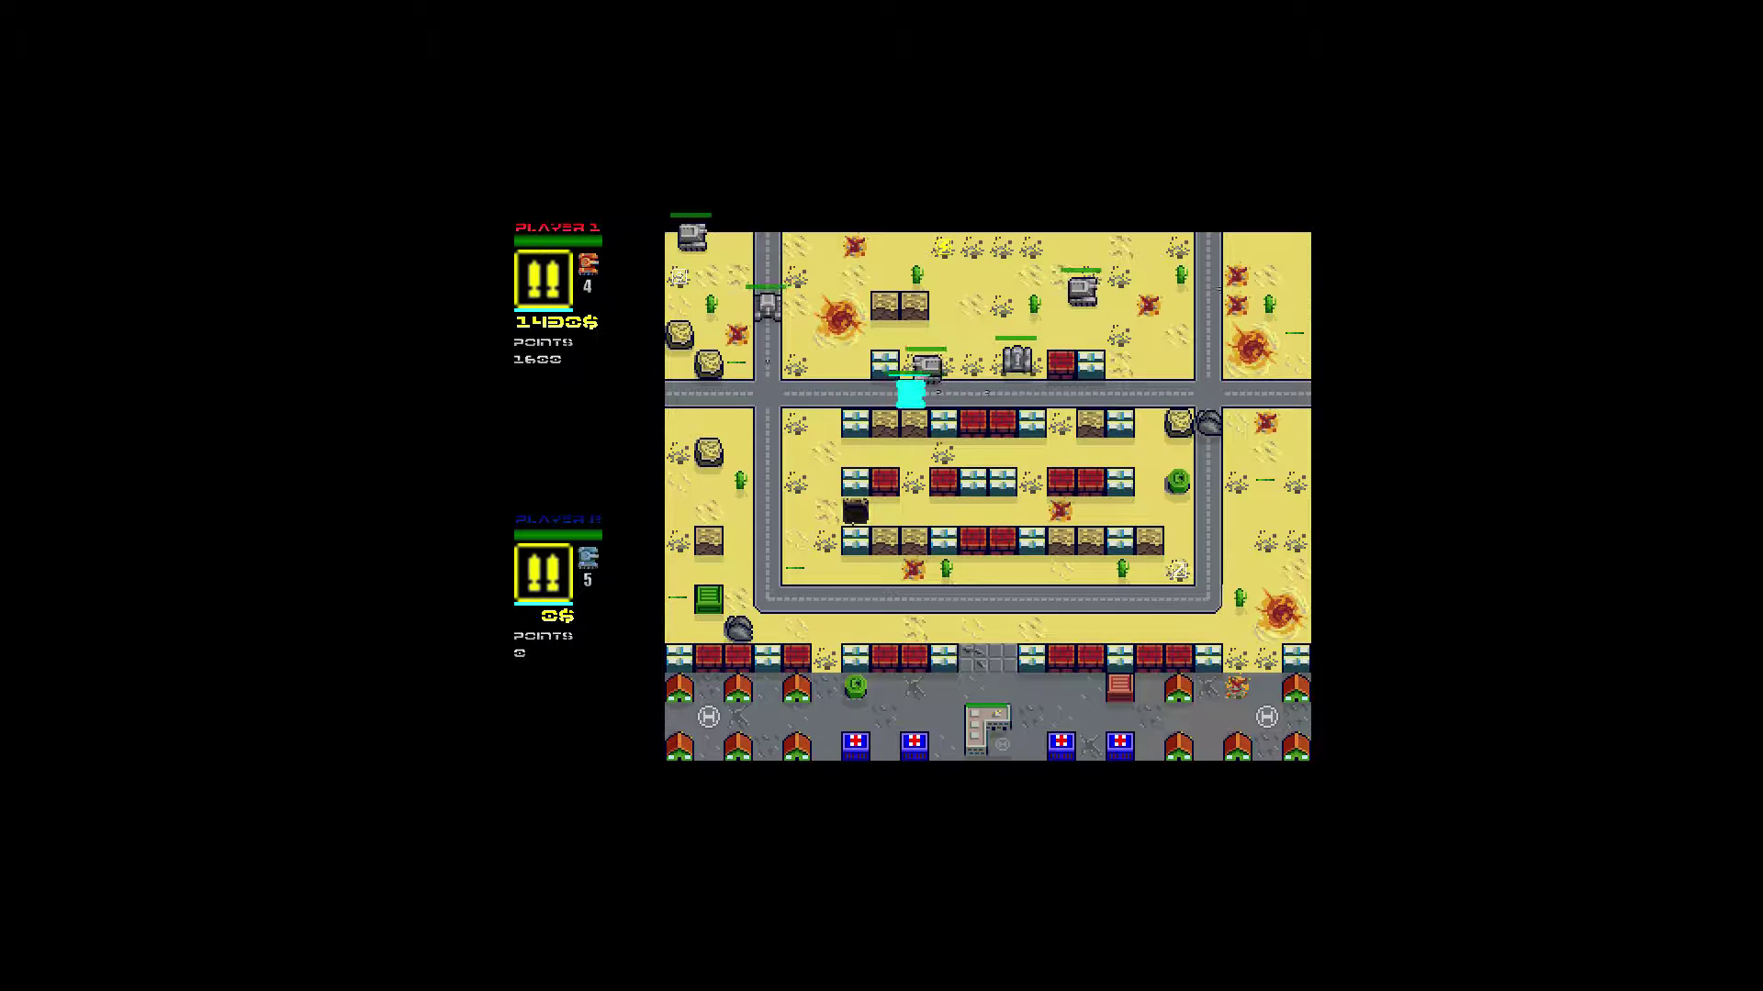
{"action": "key", "text": "Right"}
{"action": "key", "text": "Right"}
{"action": "key", "text": "Right"}
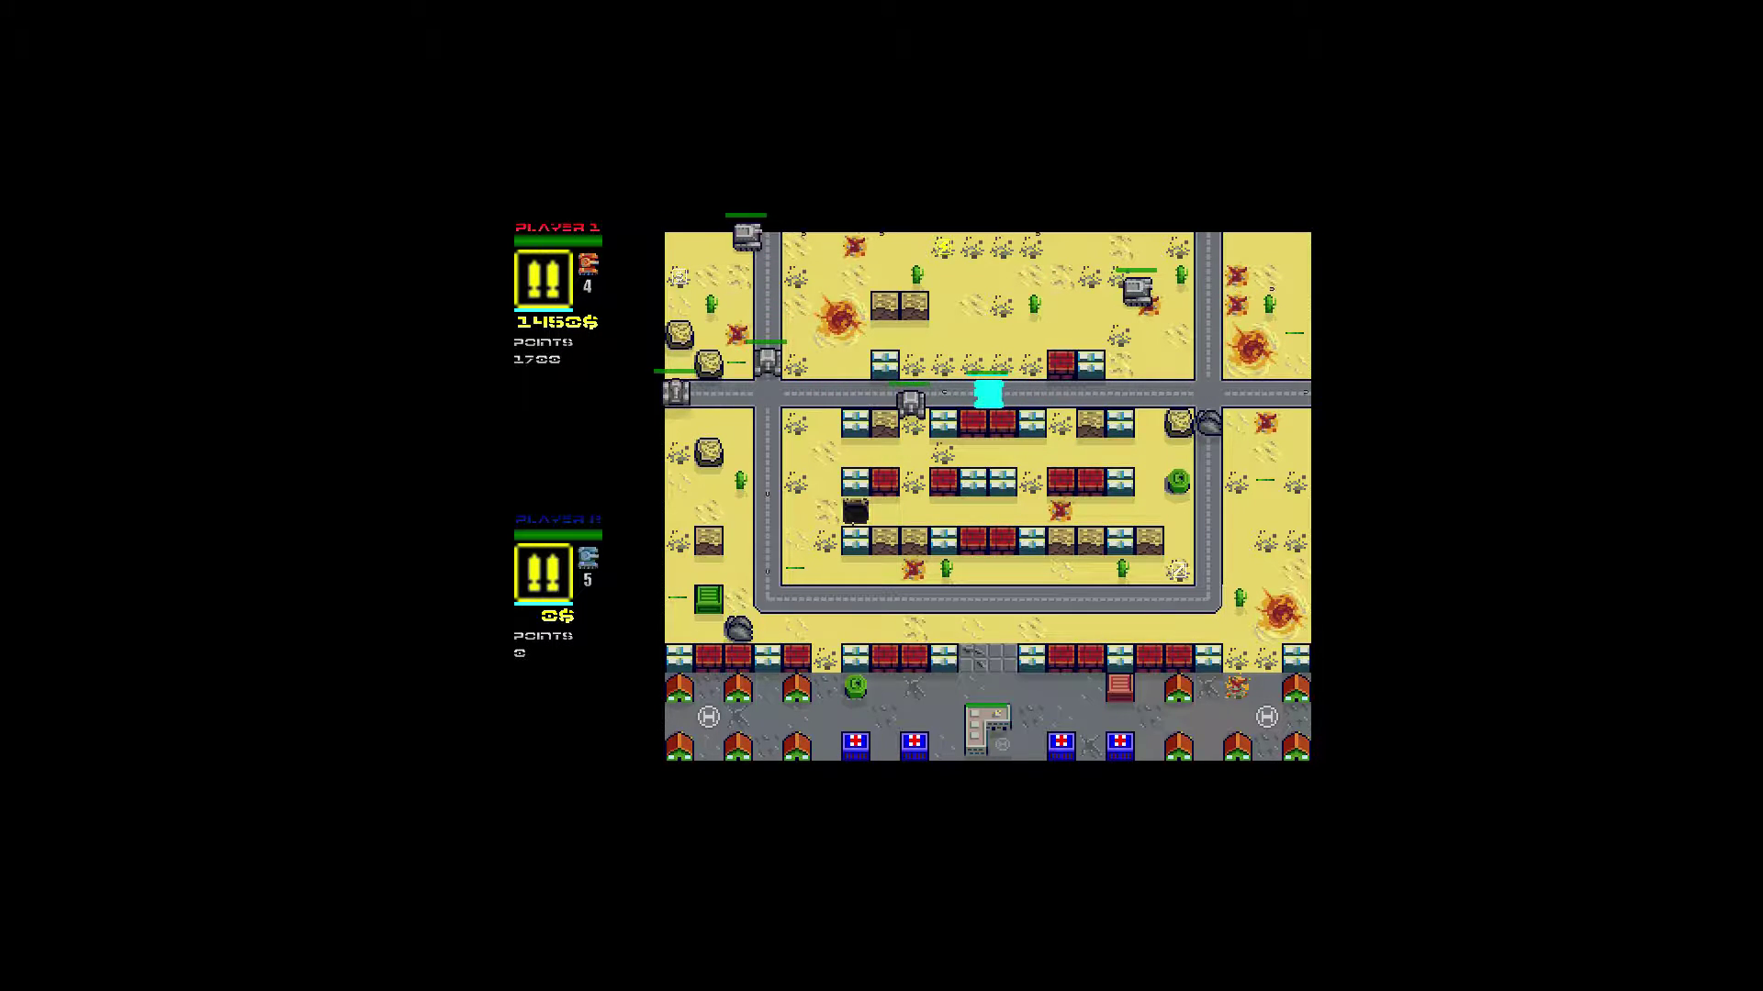
Circle the map via the upper road, the left-side road and the lower road.
{"action": "key", "text": "Left"}
{"action": "key", "text": "Left"}
{"action": "key", "text": "Left"}
{"action": "key", "text": "Left"}
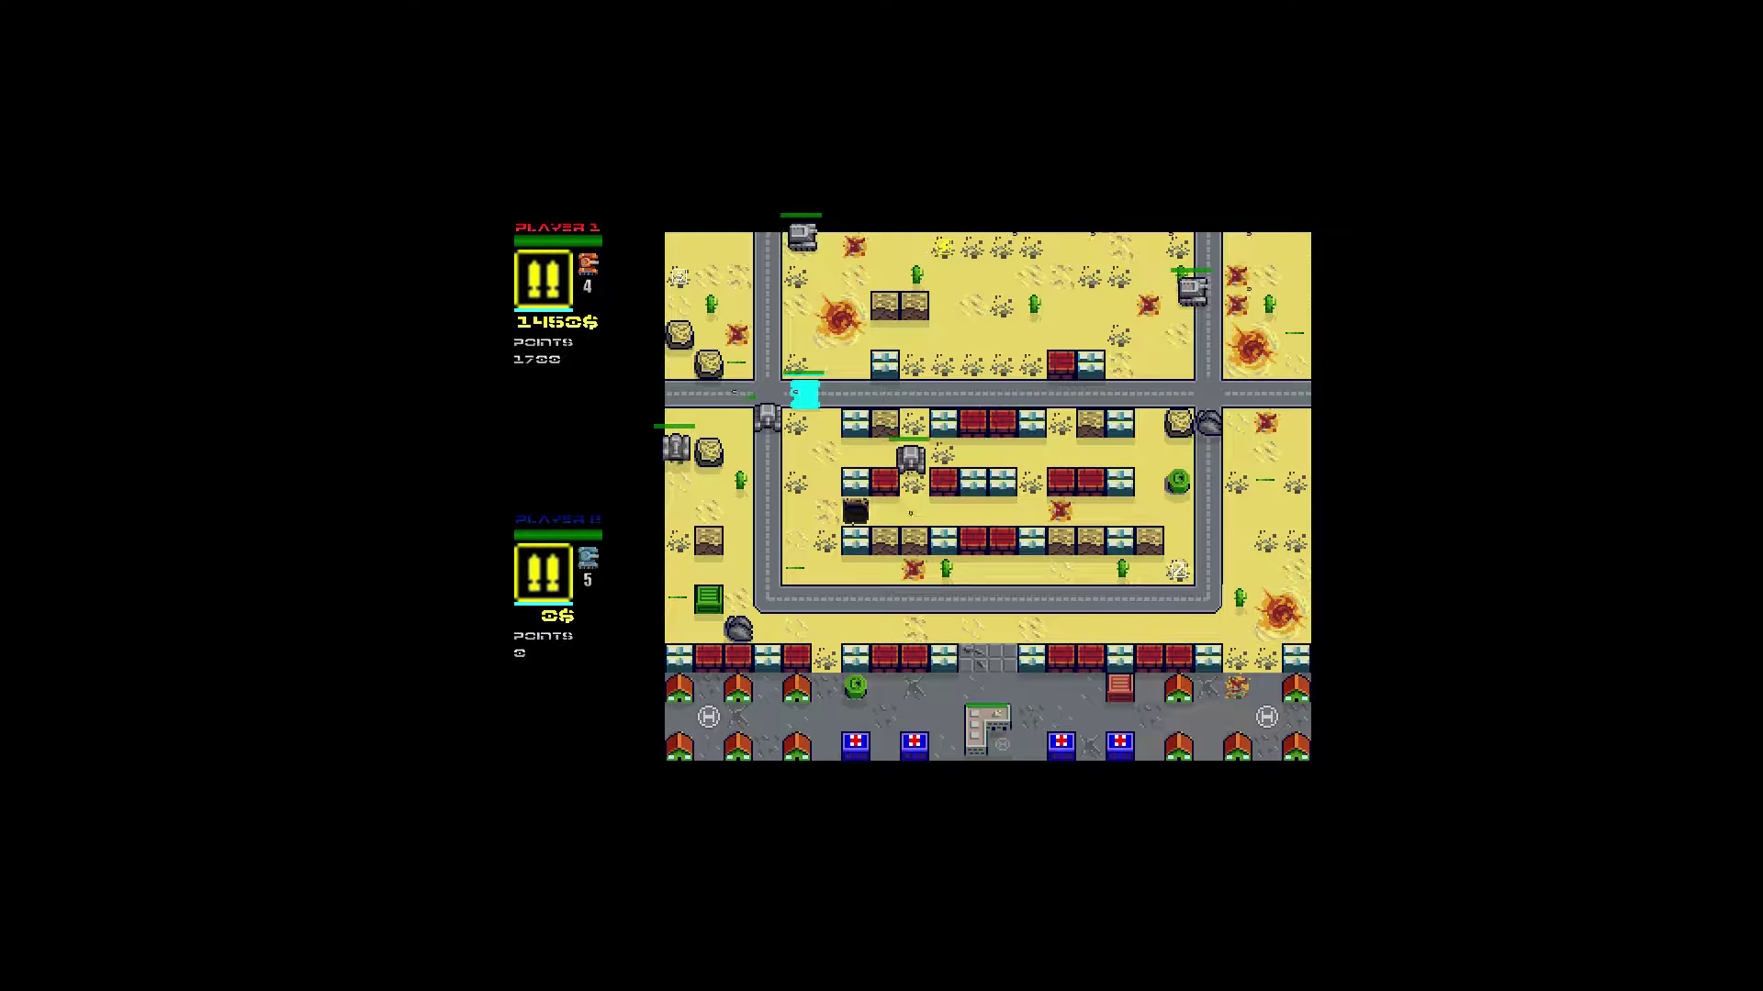
{"action": "key", "text": "Left"}
{"action": "key", "text": "Left"}
{"action": "key", "text": "Left"}
{"action": "key", "text": "Left"}
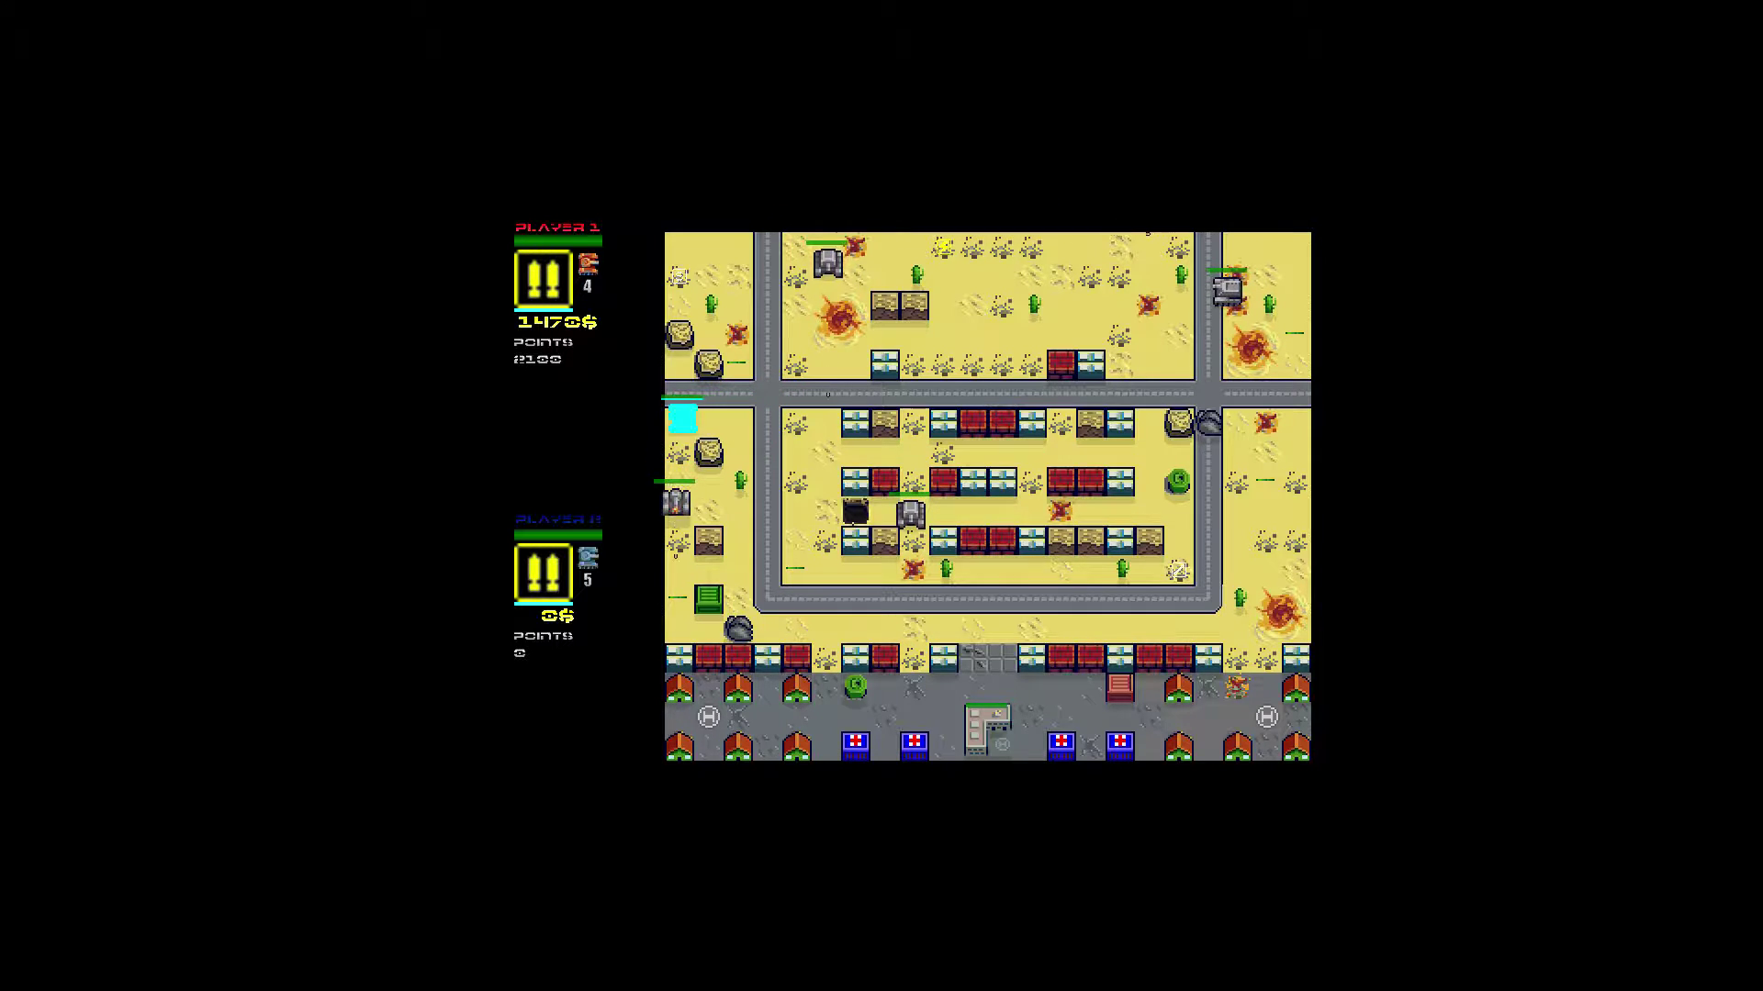
{"action": "key", "text": "Down"}
{"action": "key", "text": "Down"}
{"action": "key", "text": "Down"}
{"action": "key", "text": "Down"}
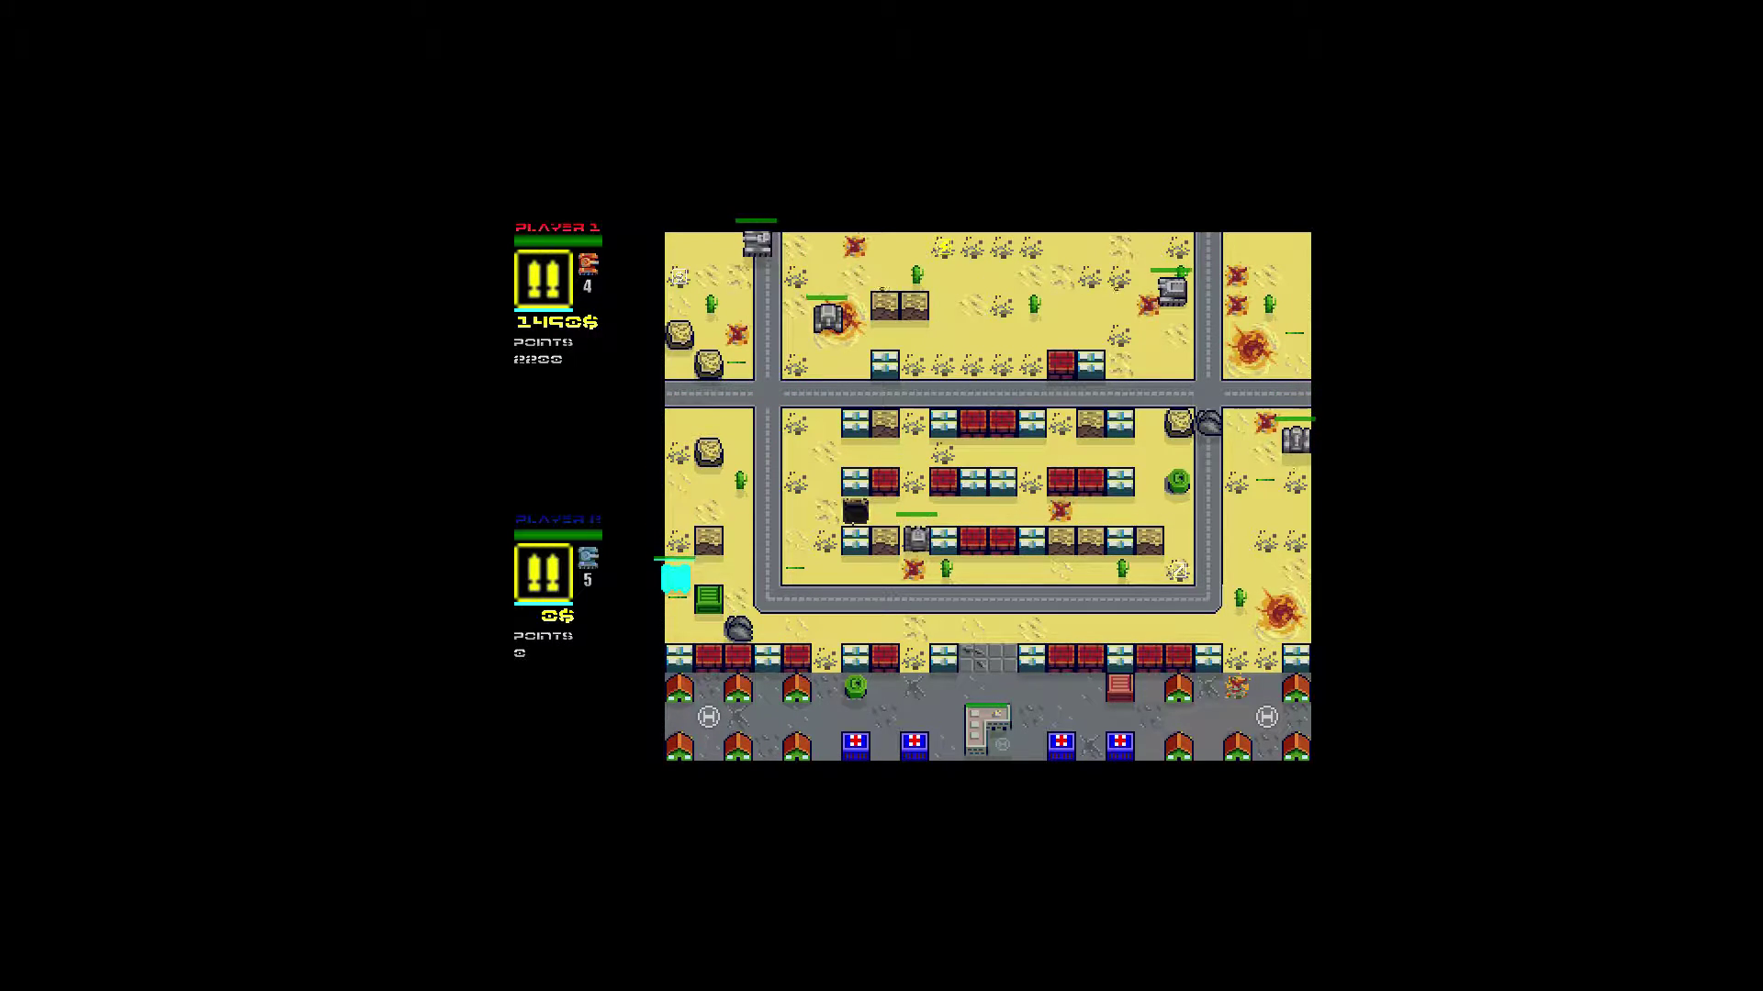
{"action": "key", "text": "Right"}
{"action": "key", "text": "Right"}
{"action": "key", "text": "Right"}
{"action": "key", "text": "Right"}
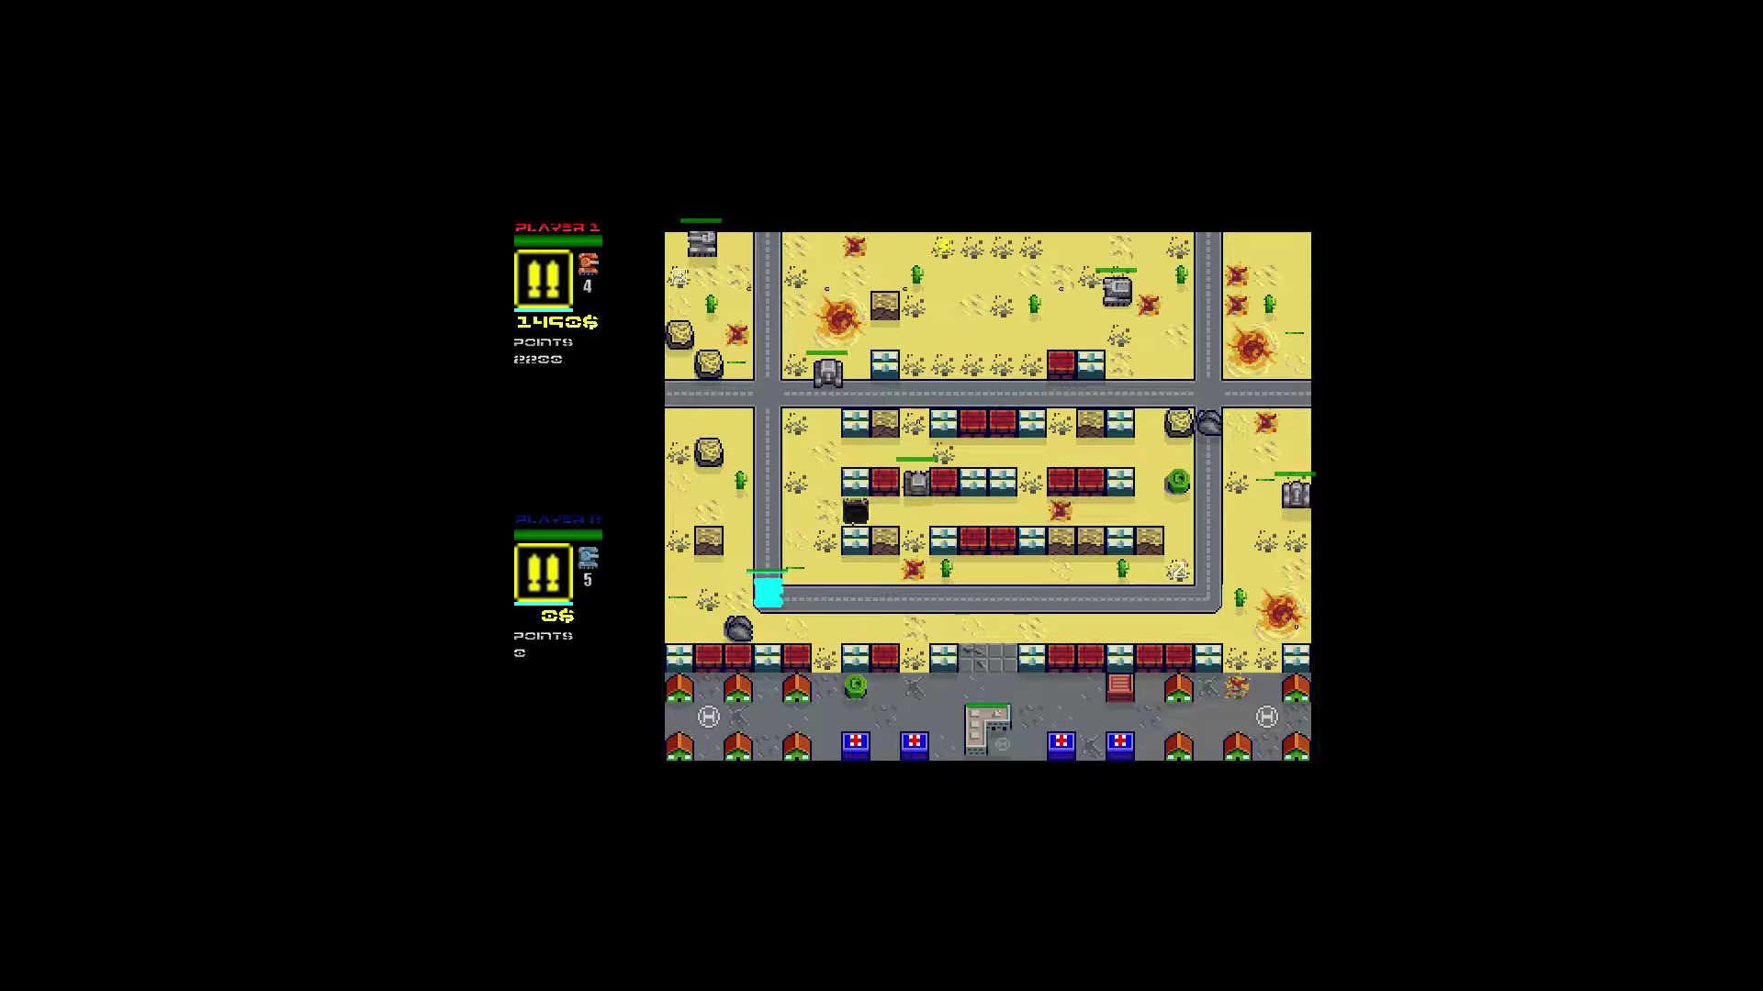
{"action": "key", "text": "Right"}
{"action": "key", "text": "Right"}
{"action": "key", "text": "Right"}
{"action": "key", "text": "Right"}
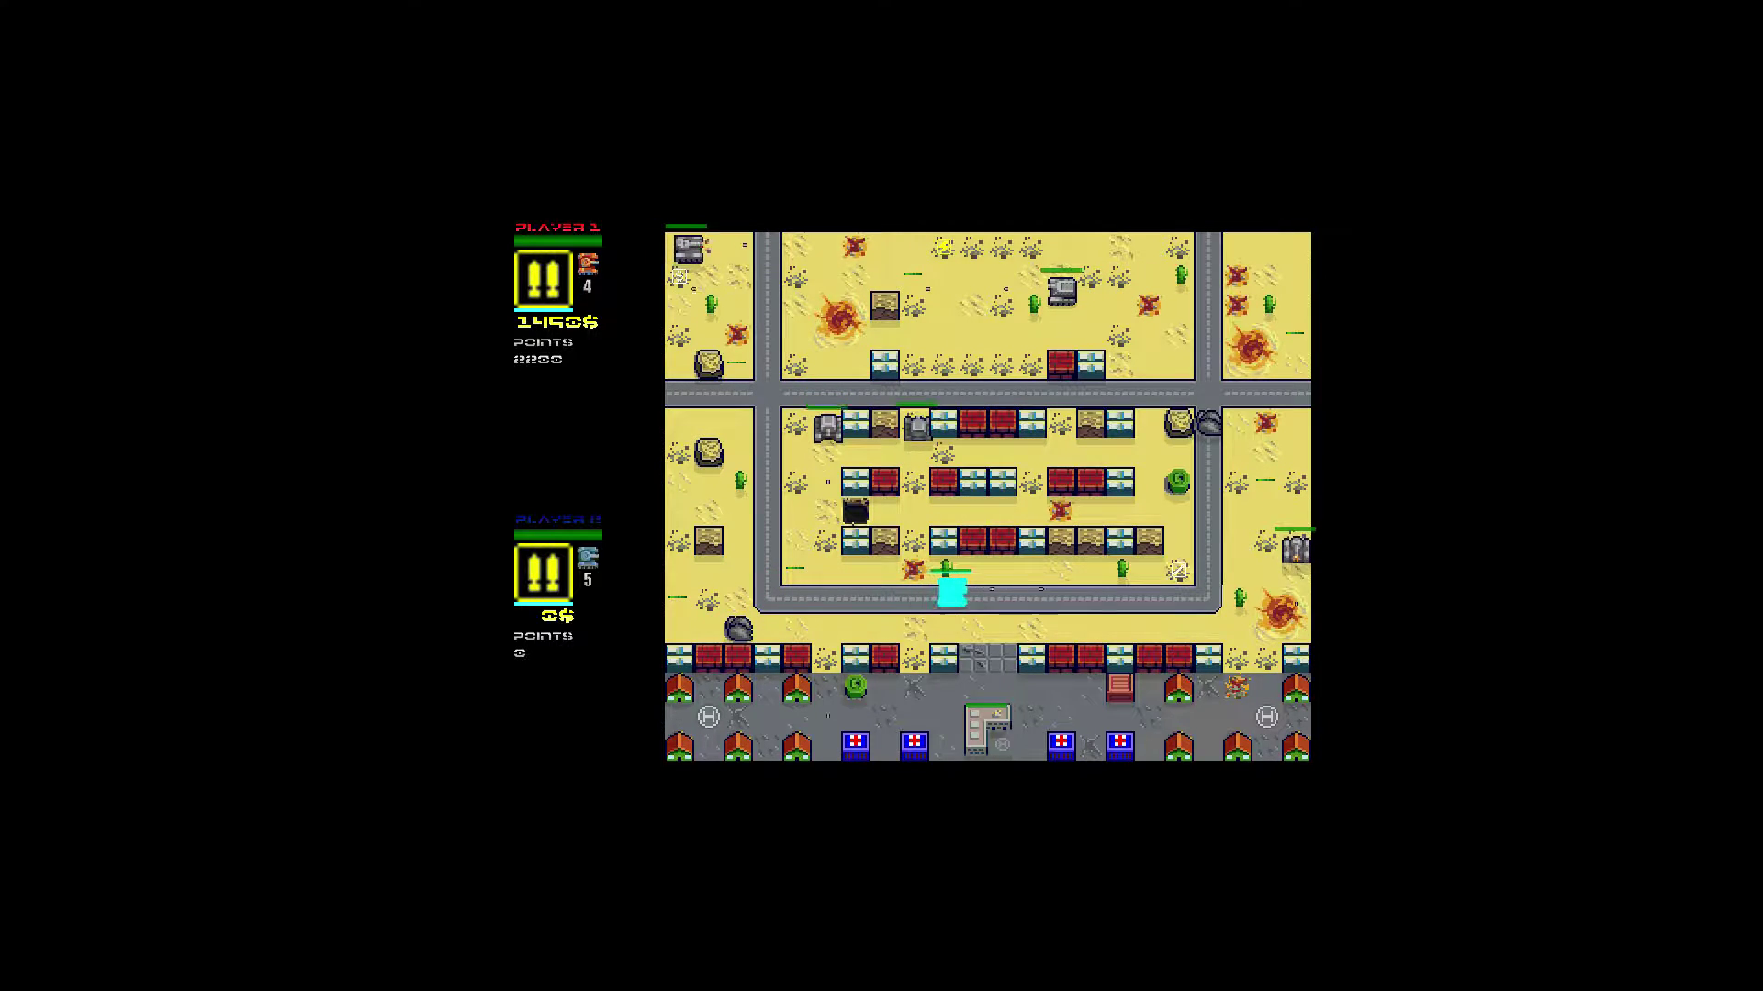
{"action": "key", "text": "Right"}
{"action": "key", "text": "Right"}
{"action": "key", "text": "Right"}
{"action": "key", "text": "Right"}
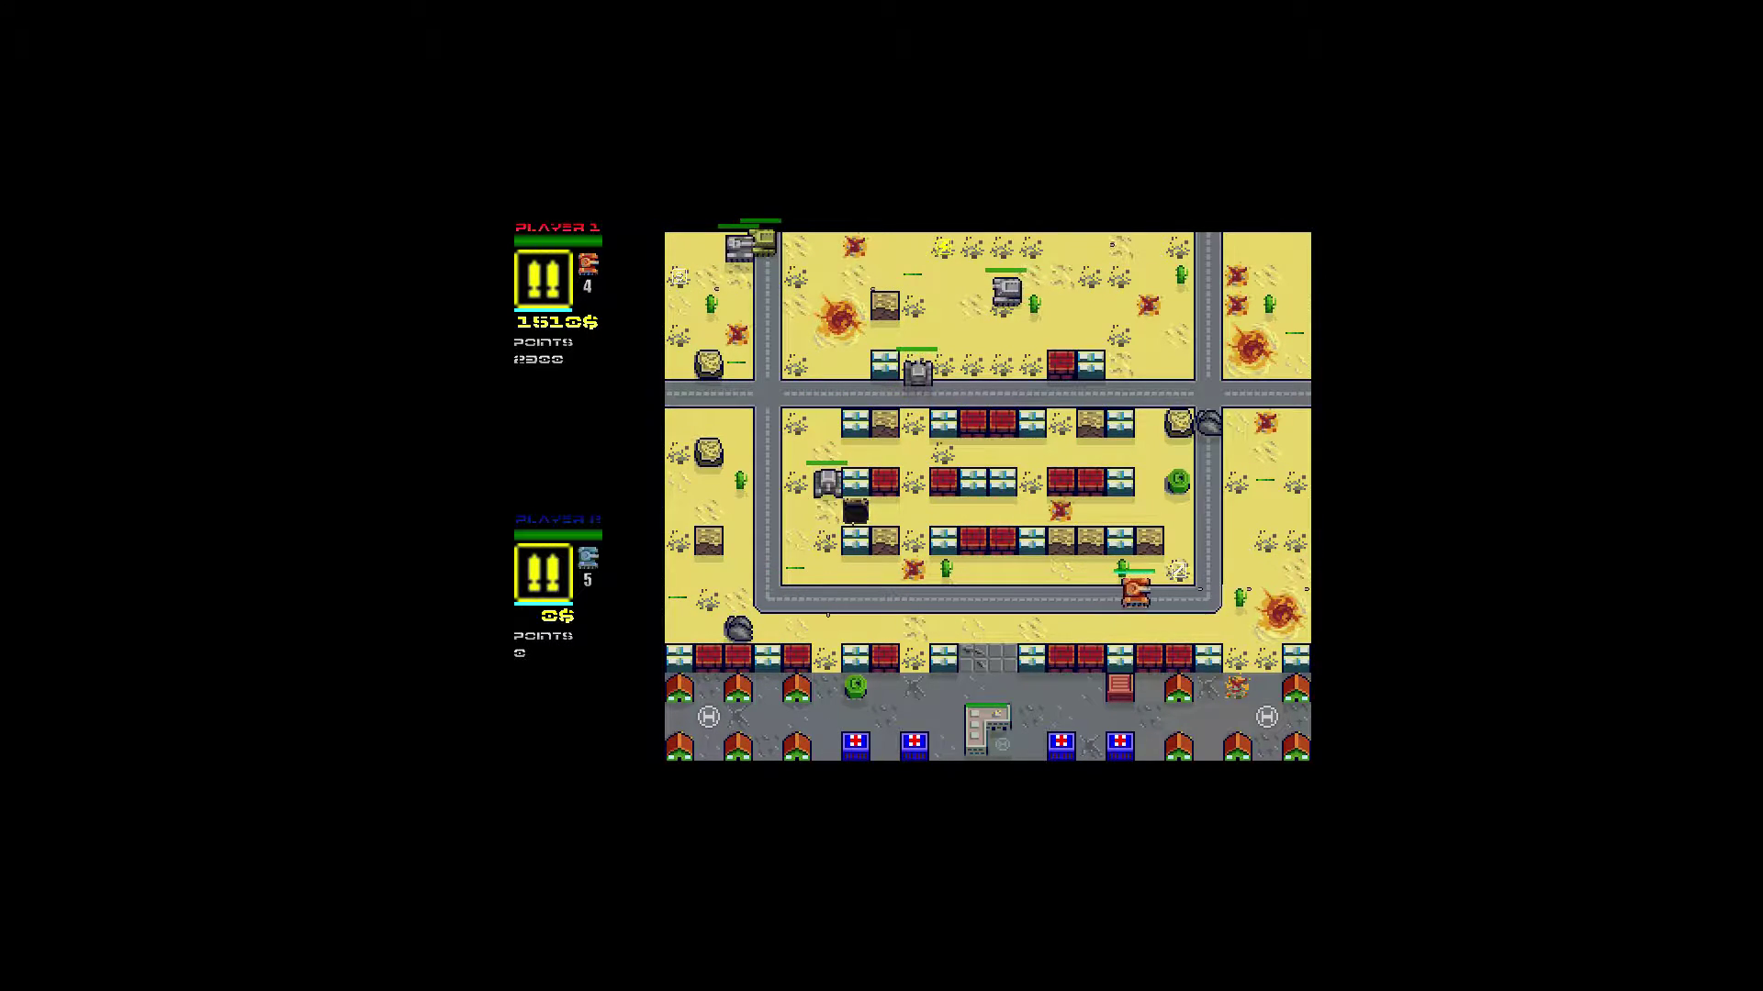
Enter the town block from above and shoot a nearby enemy for points.
{"action": "key", "text": "Up"}
{"action": "key", "text": "Up"}
{"action": "key", "text": "Up"}
{"action": "key", "text": "Up"}
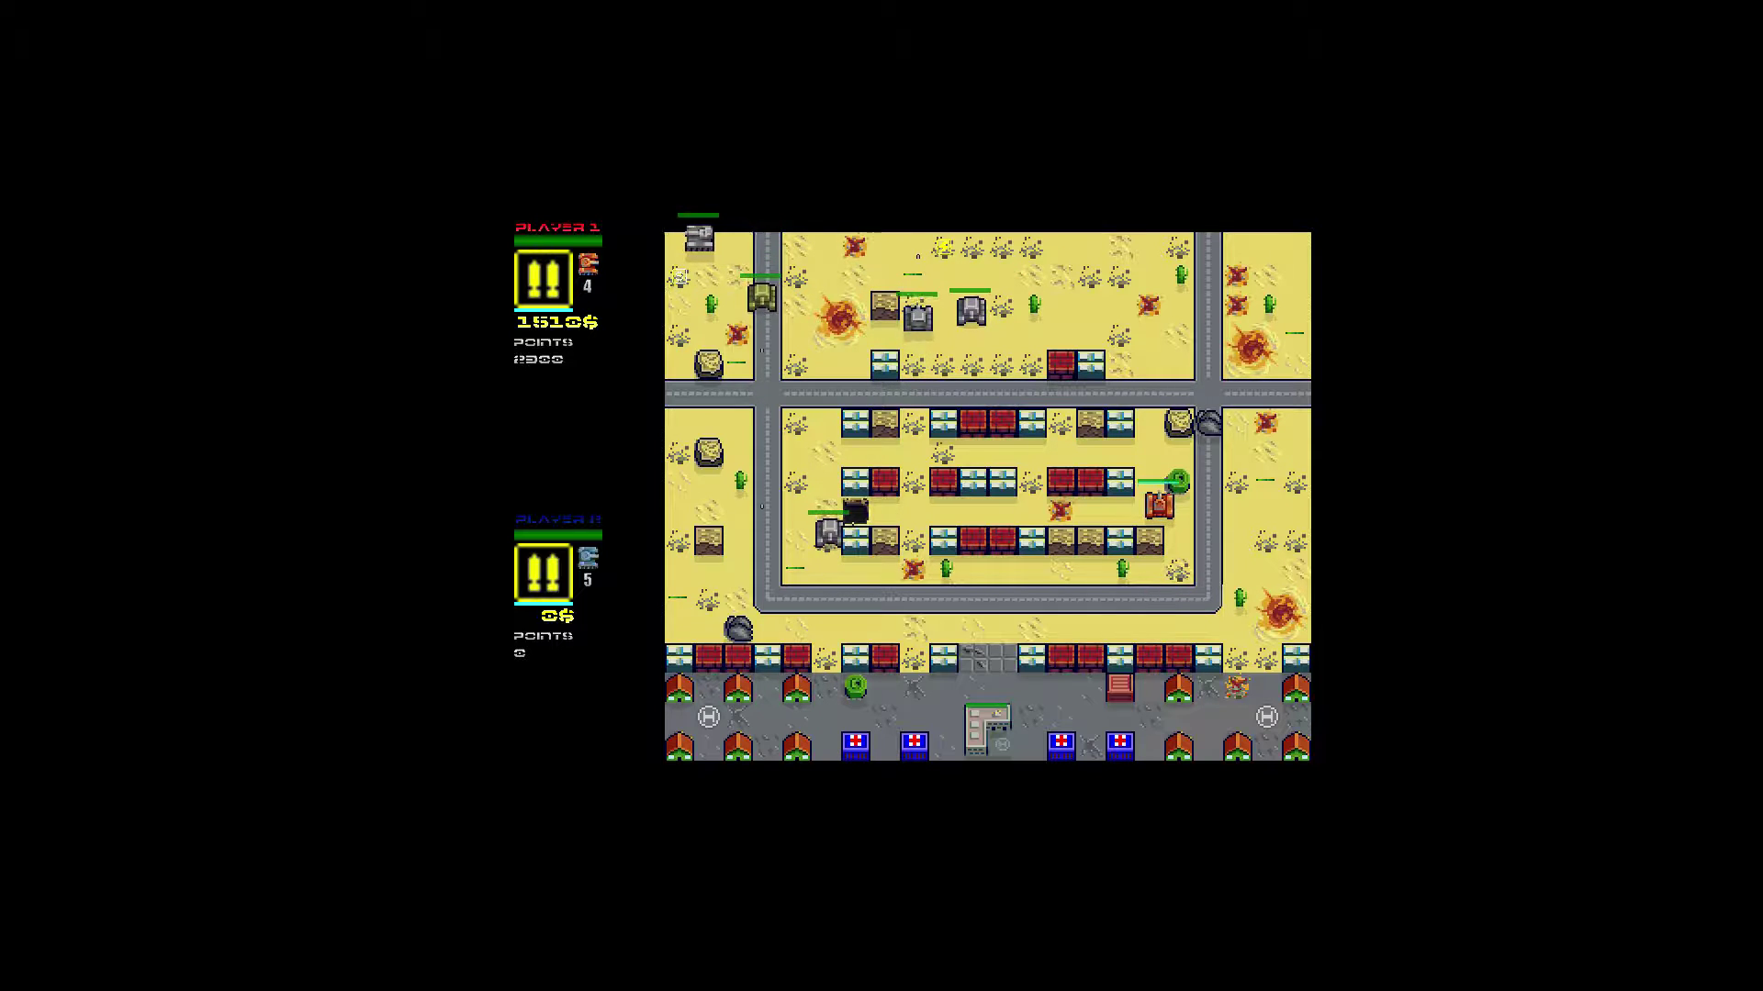
{"action": "key", "text": "Up"}
{"action": "key", "text": "Up"}
{"action": "key", "text": "Up"}
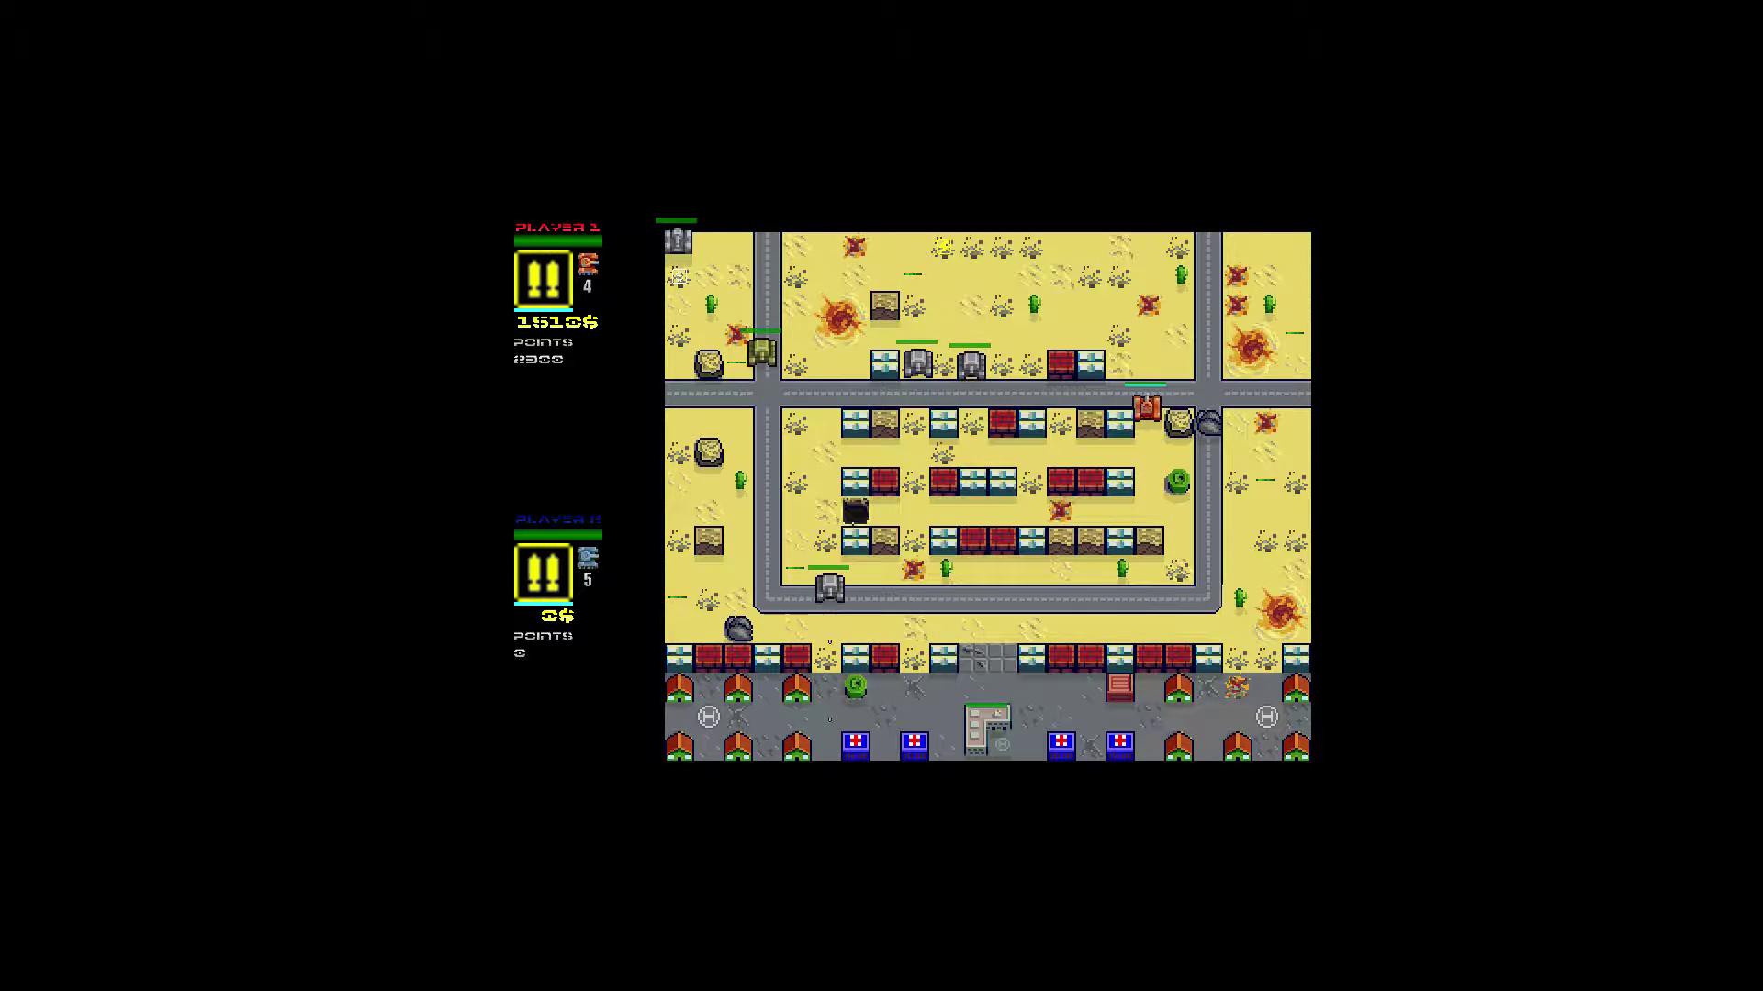
{"action": "key", "text": "Left"}
{"action": "key", "text": "Left"}
{"action": "key", "text": "Left"}
{"action": "key", "text": "Left"}
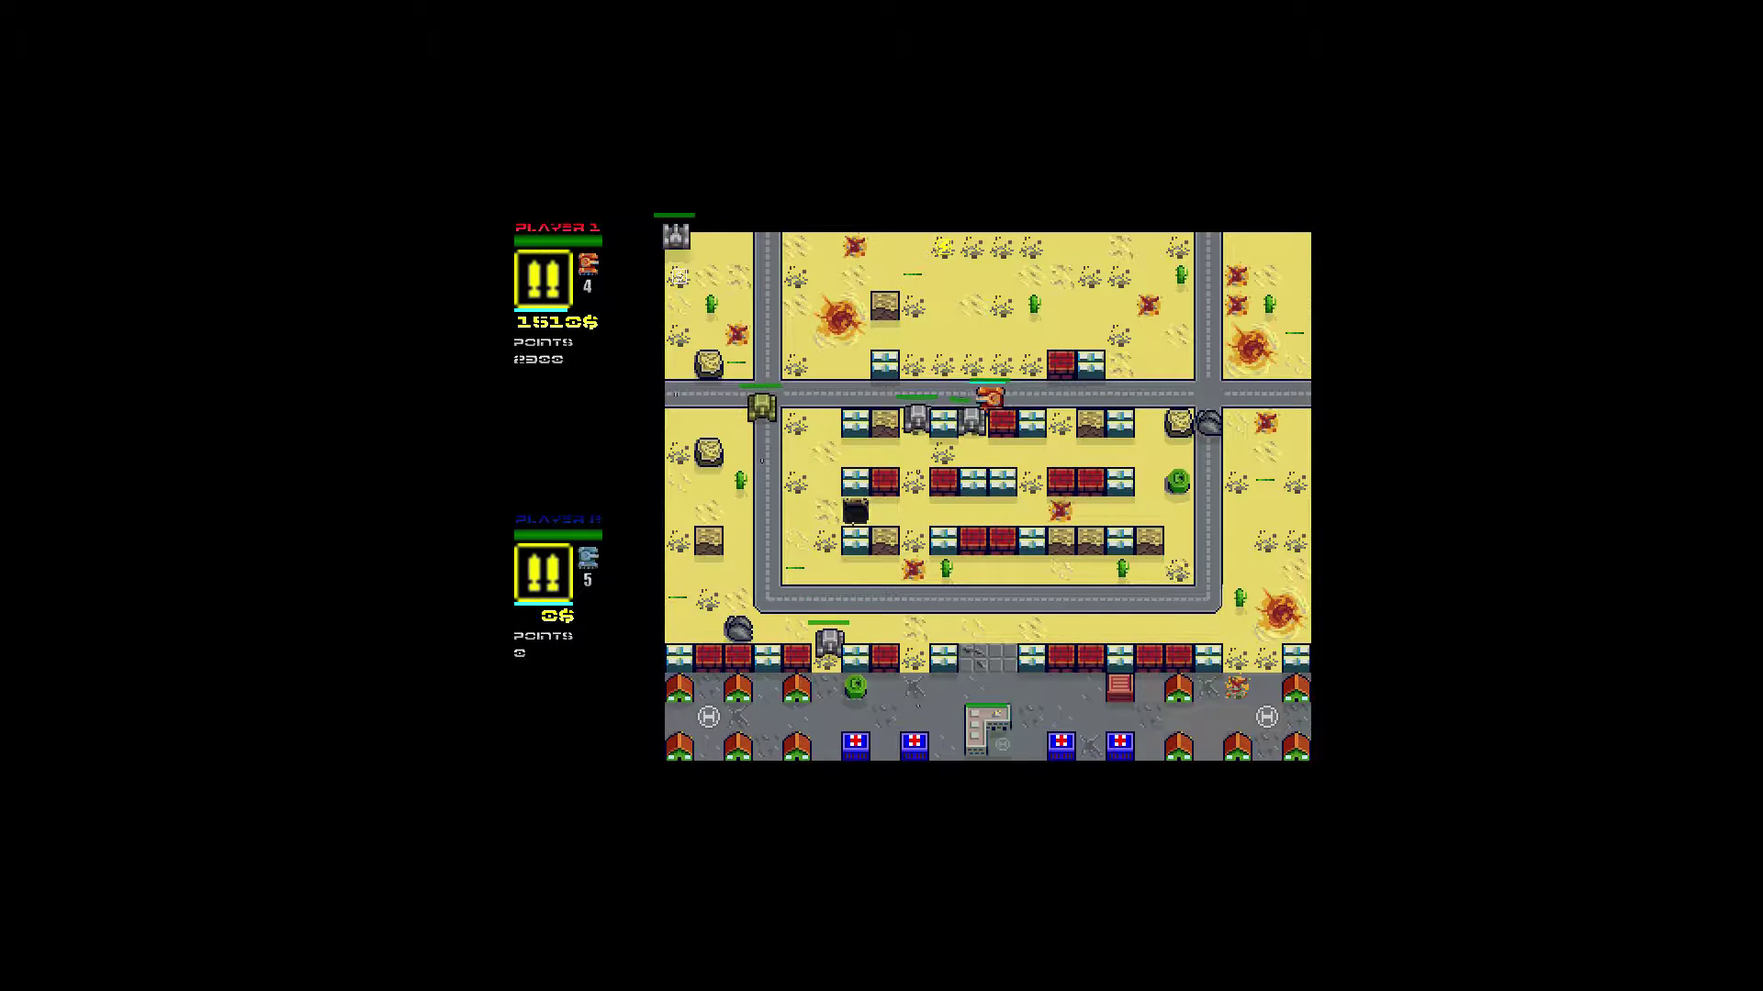
{"action": "key", "text": "Down"}
{"action": "key", "text": "Down"}
{"action": "key", "text": "Down"}
{"action": "key", "text": "Down"}
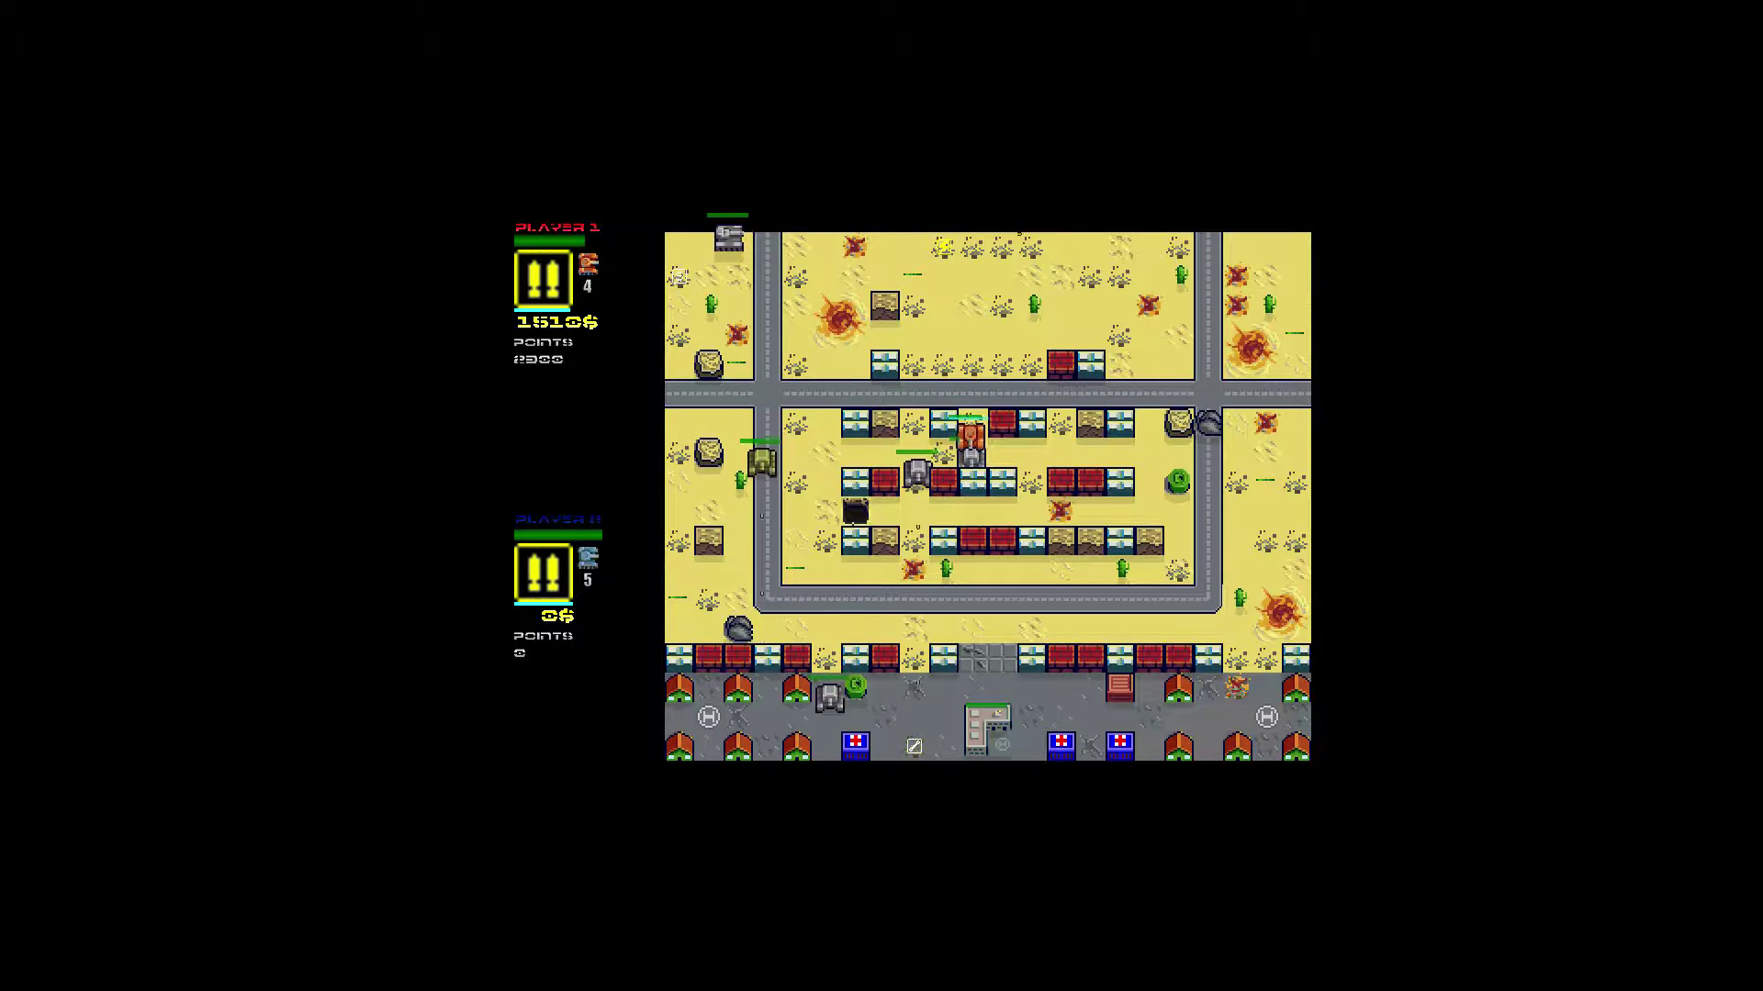
{"action": "key", "text": "Down"}
{"action": "key", "text": "Left"}
{"action": "key", "text": "Left"}
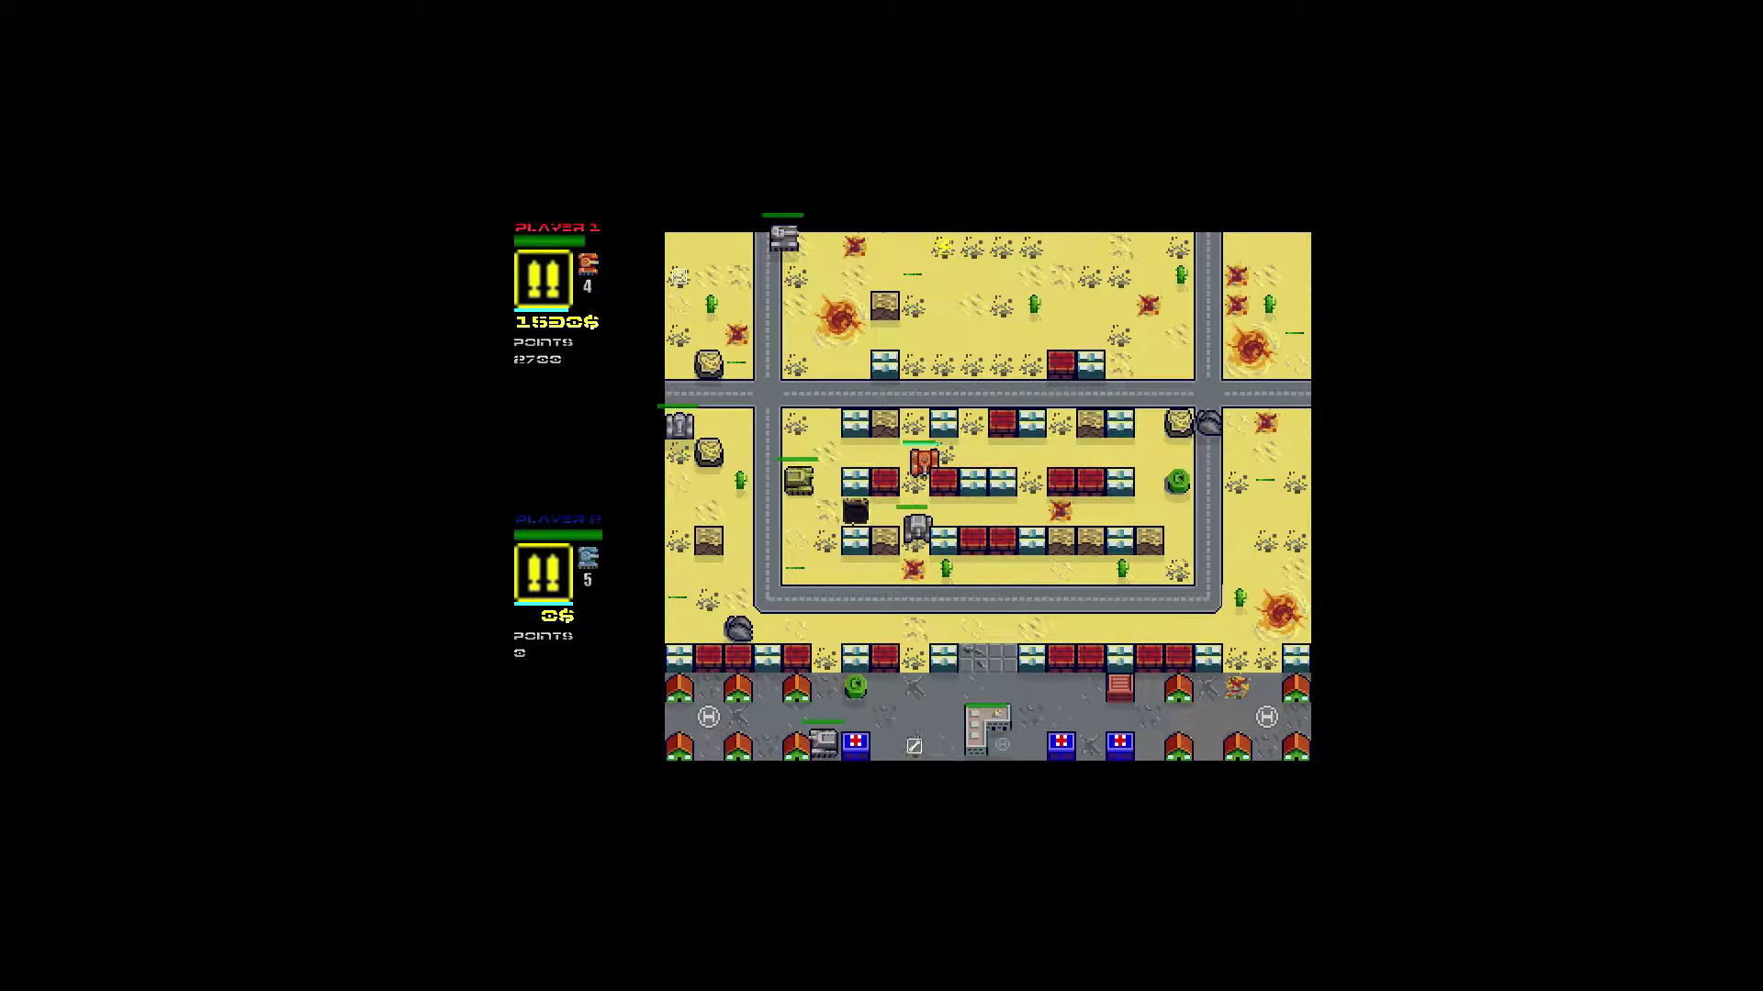
{"action": "key", "text": "space"}
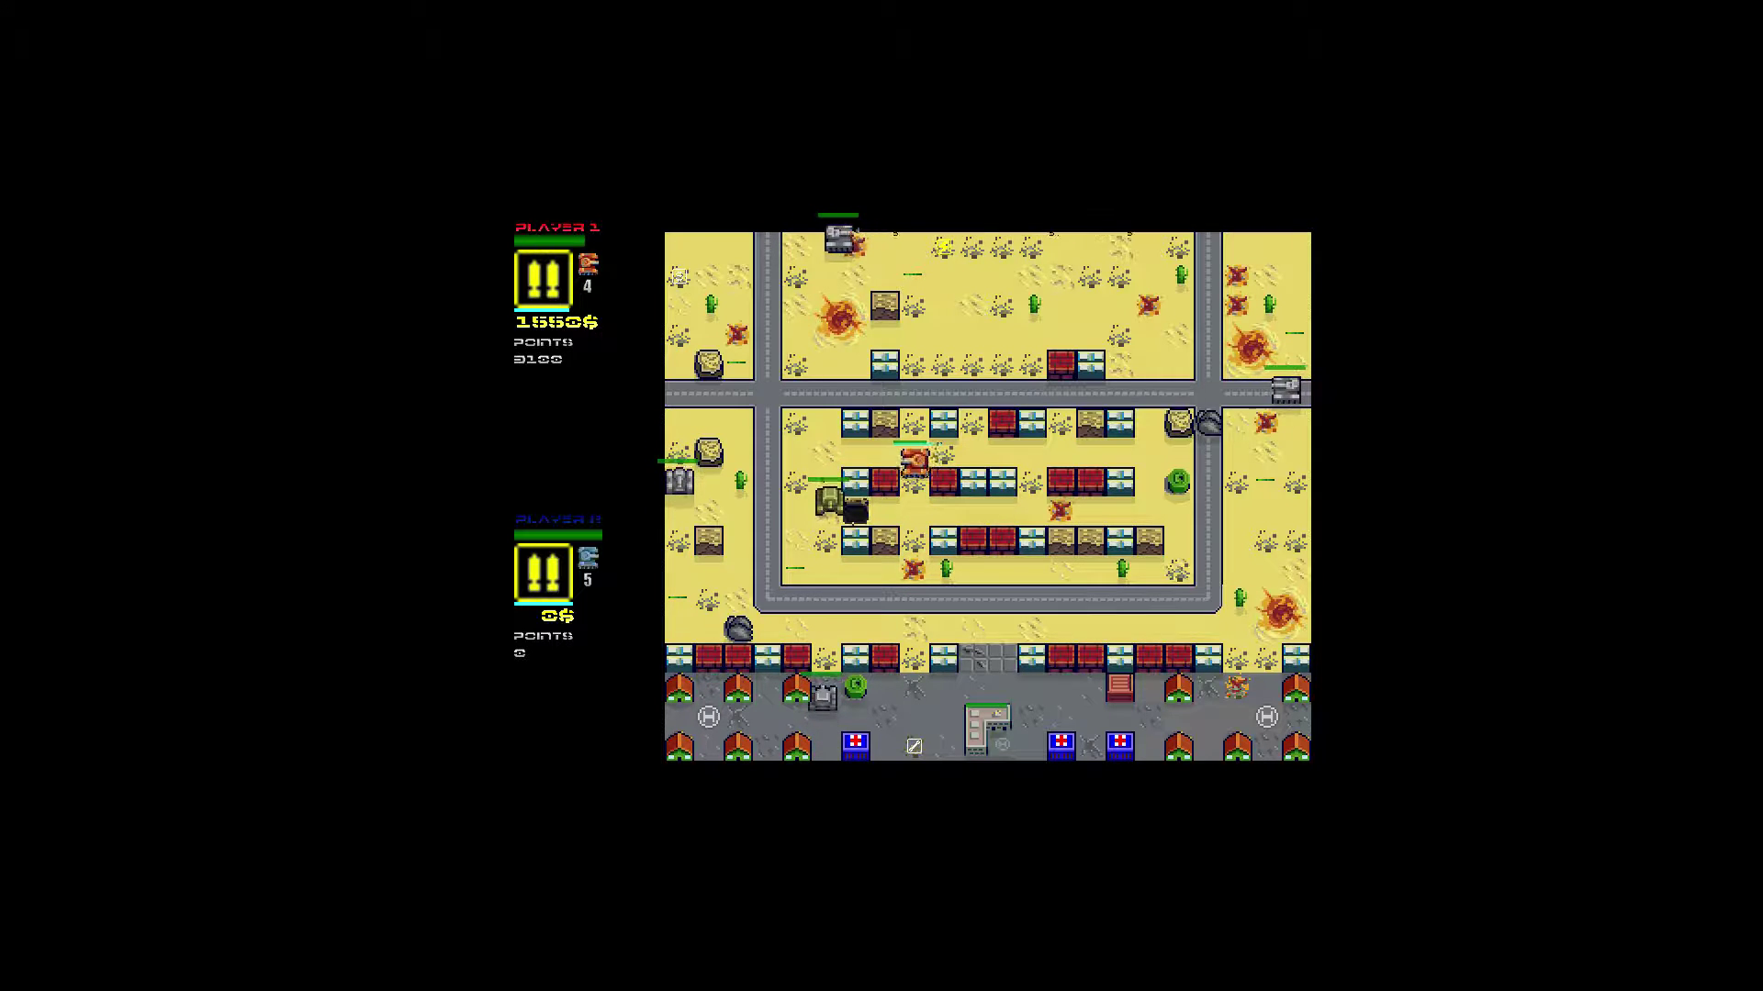
Cut through the building rows to the home base and shoot the enemy there.
{"action": "key", "text": "Left"}
{"action": "key", "text": "Left"}
{"action": "key", "text": "Left"}
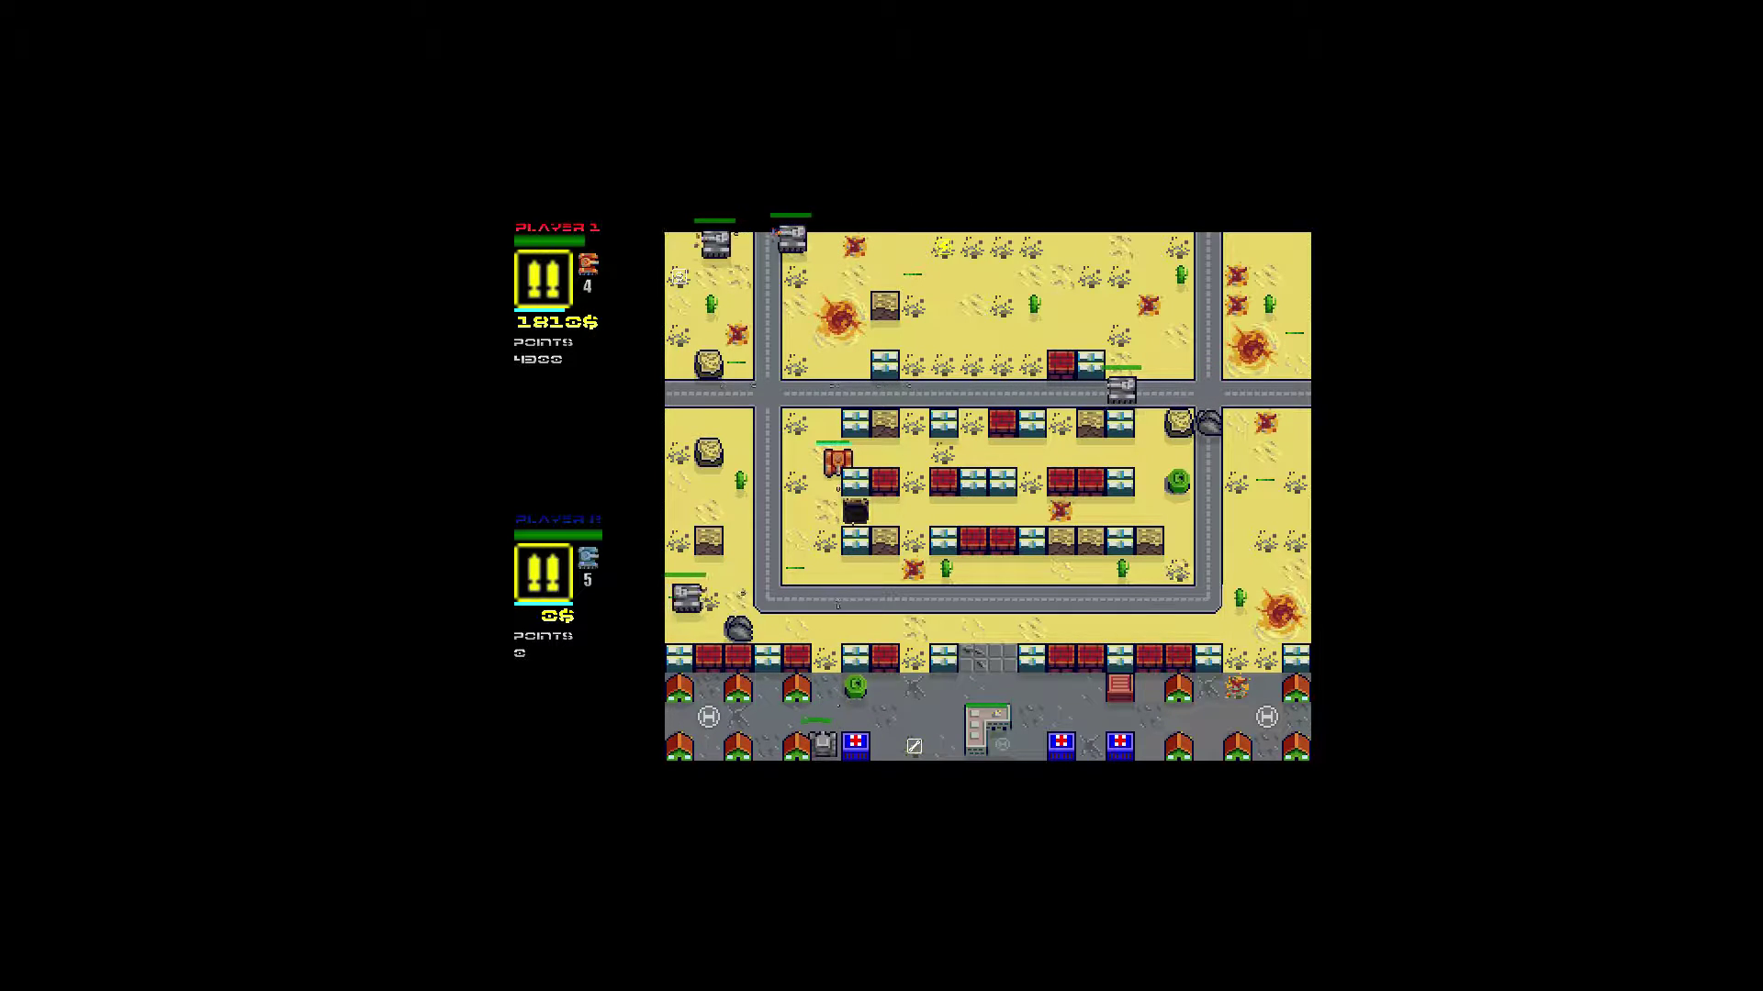
{"action": "key", "text": "Left"}
{"action": "key", "text": "Down"}
{"action": "key", "text": "Down"}
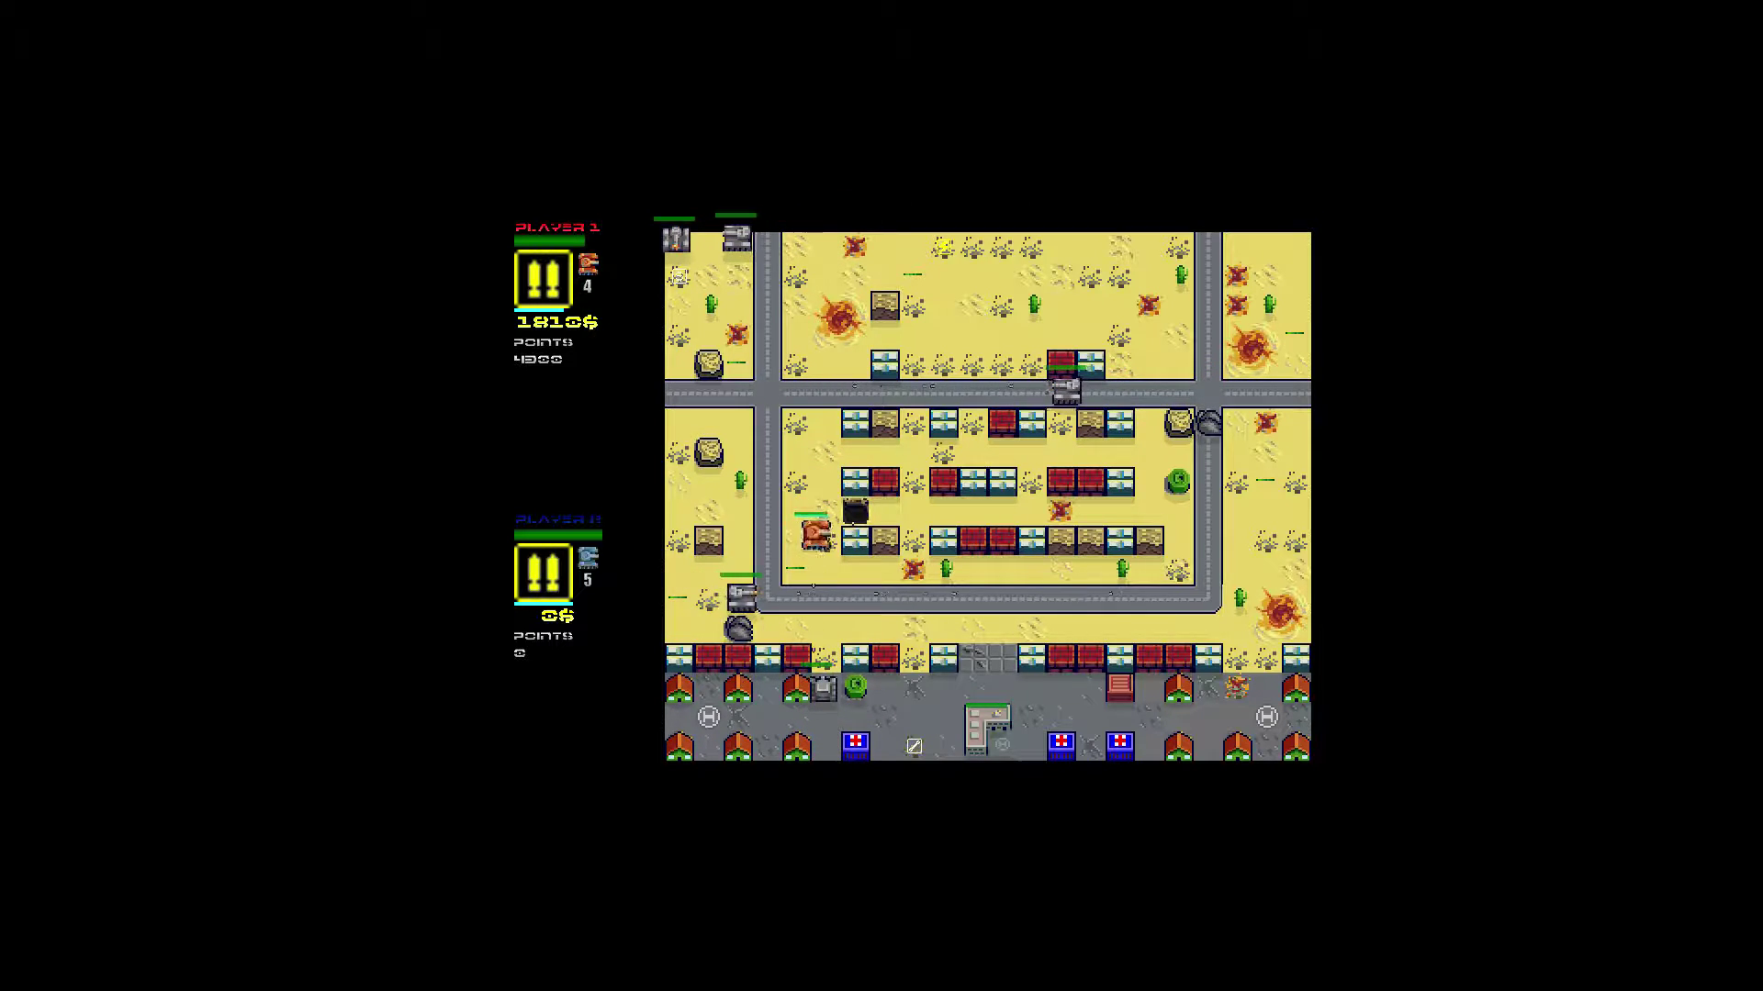
{"action": "key", "text": "Down"}
{"action": "key", "text": "Down"}
{"action": "key", "text": "Down"}
{"action": "key", "text": "Down"}
{"action": "key", "text": "Down"}
{"action": "key", "text": "Down"}
{"action": "key", "text": "Down"}
{"action": "key", "text": "Down"}
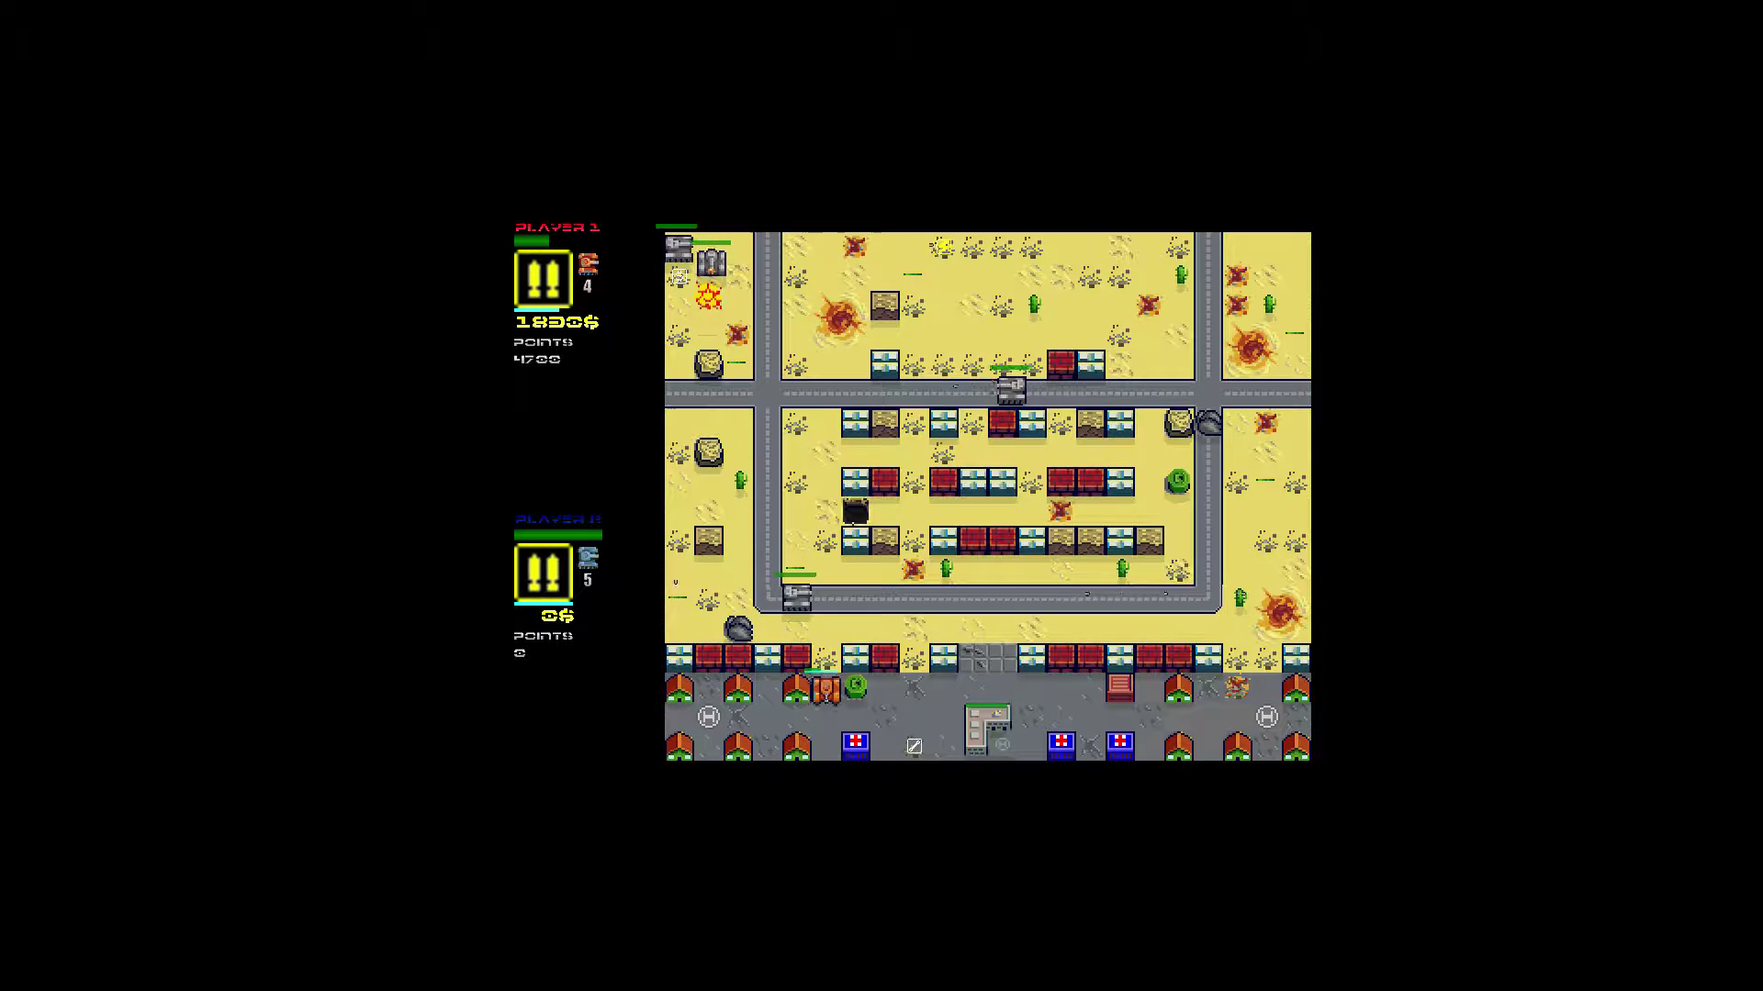
{"action": "key", "text": "Up"}
{"action": "key", "text": "Up"}
{"action": "key", "text": "Down"}
{"action": "key", "text": "Down"}
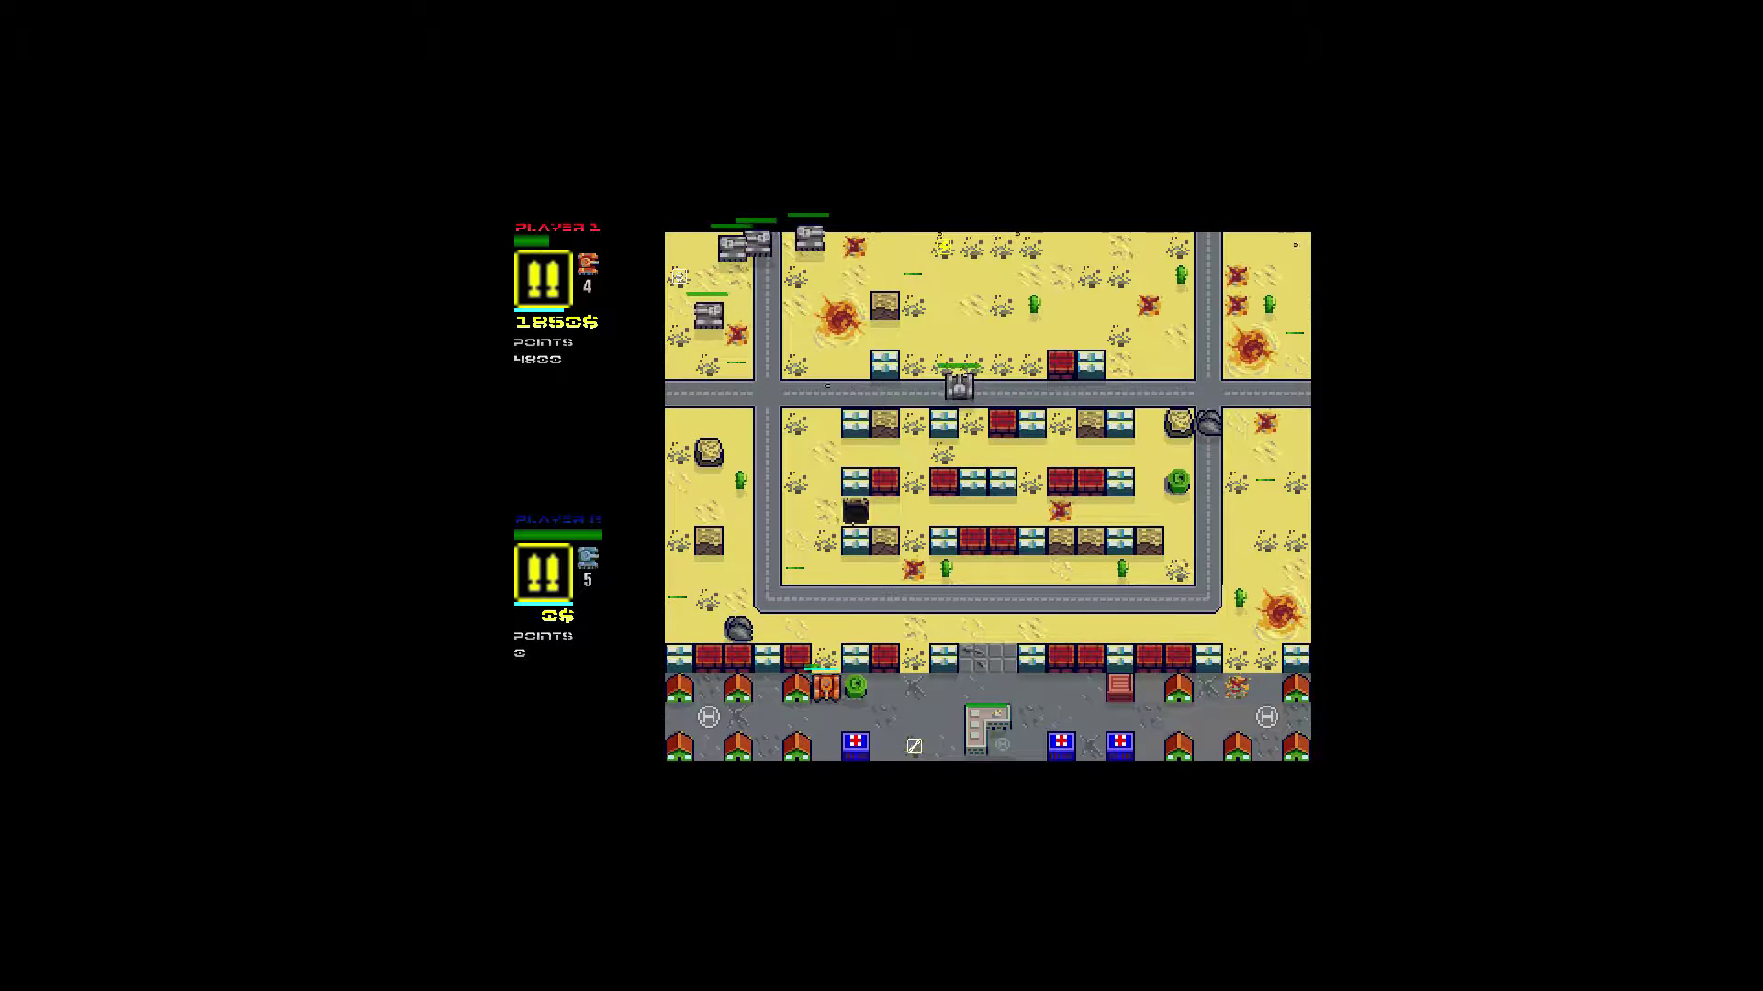
{"action": "key", "text": "Down"}
{"action": "key", "text": "Down"}
Drive up the left side, shooting the barrel ahead.
{"action": "key", "text": "Up"}
{"action": "key", "text": "Up"}
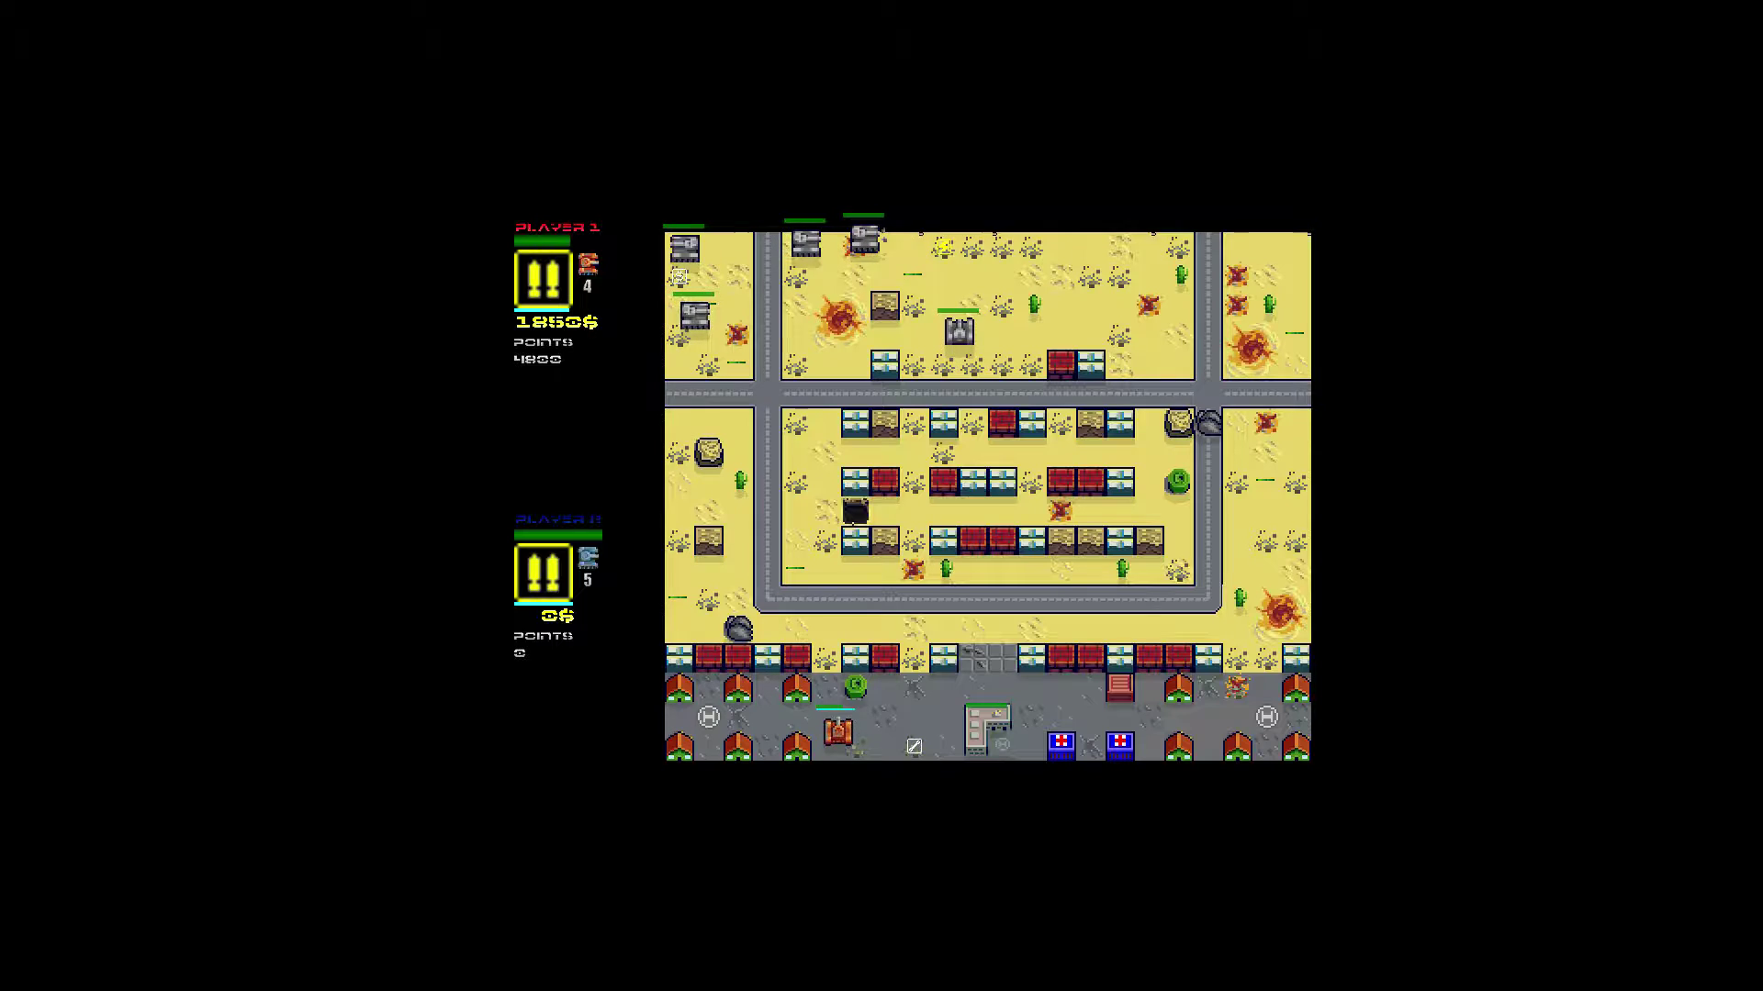
{"action": "key", "text": "Left"}
{"action": "key", "text": "Left"}
{"action": "key", "text": "Left"}
{"action": "key", "text": "Left"}
{"action": "key", "text": "Up"}
{"action": "key", "text": "Up"}
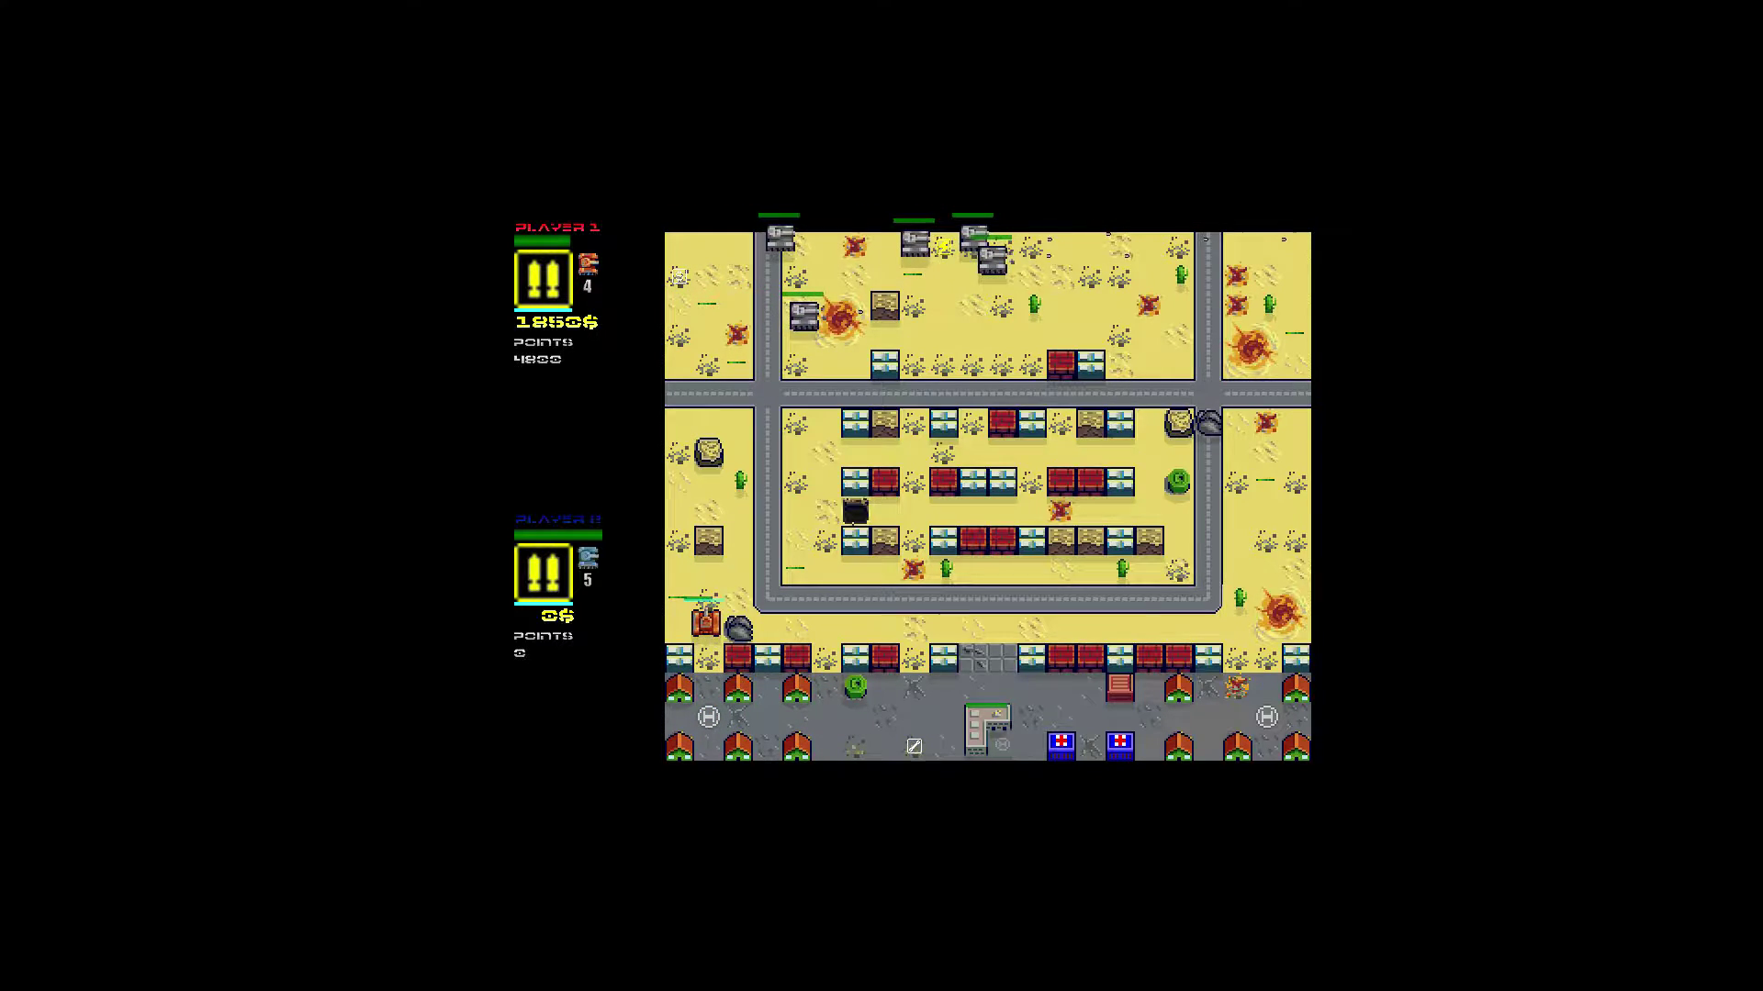
{"action": "key", "text": "Up"}
{"action": "key", "text": "Up"}
{"action": "key", "text": "Up"}
{"action": "key", "text": "Up"}
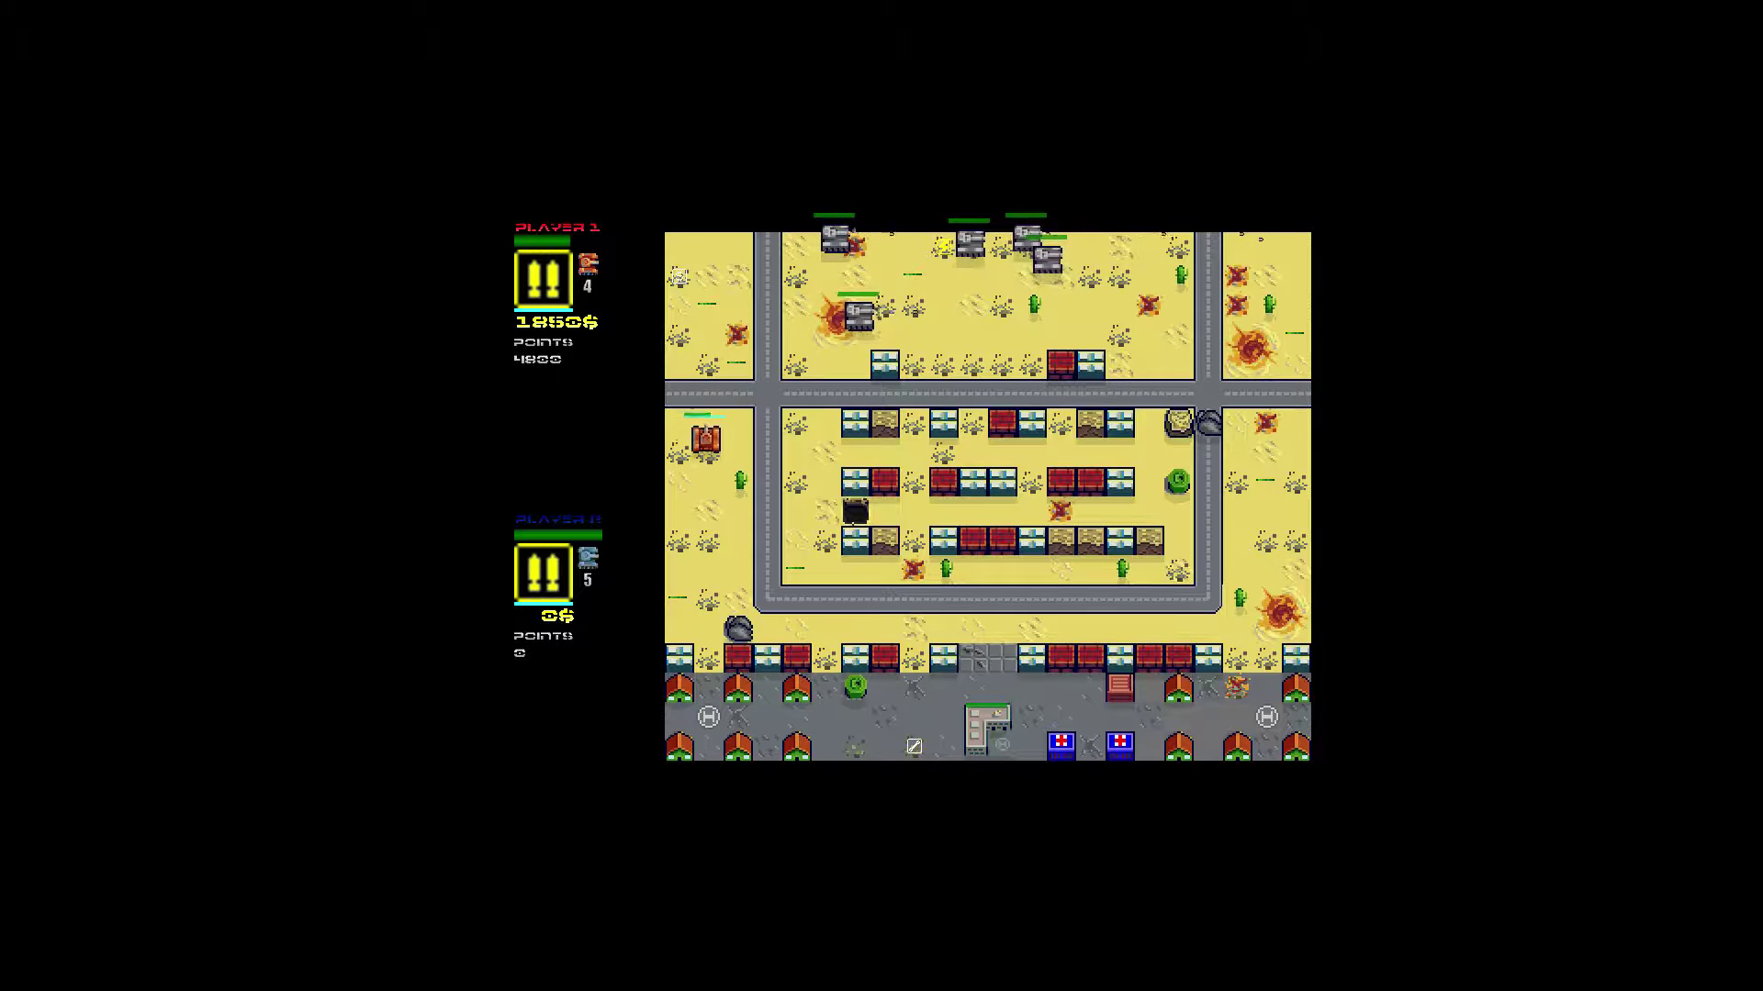
{"action": "key", "text": "Up"}
{"action": "key", "text": "Up"}
{"action": "key", "text": "Up"}
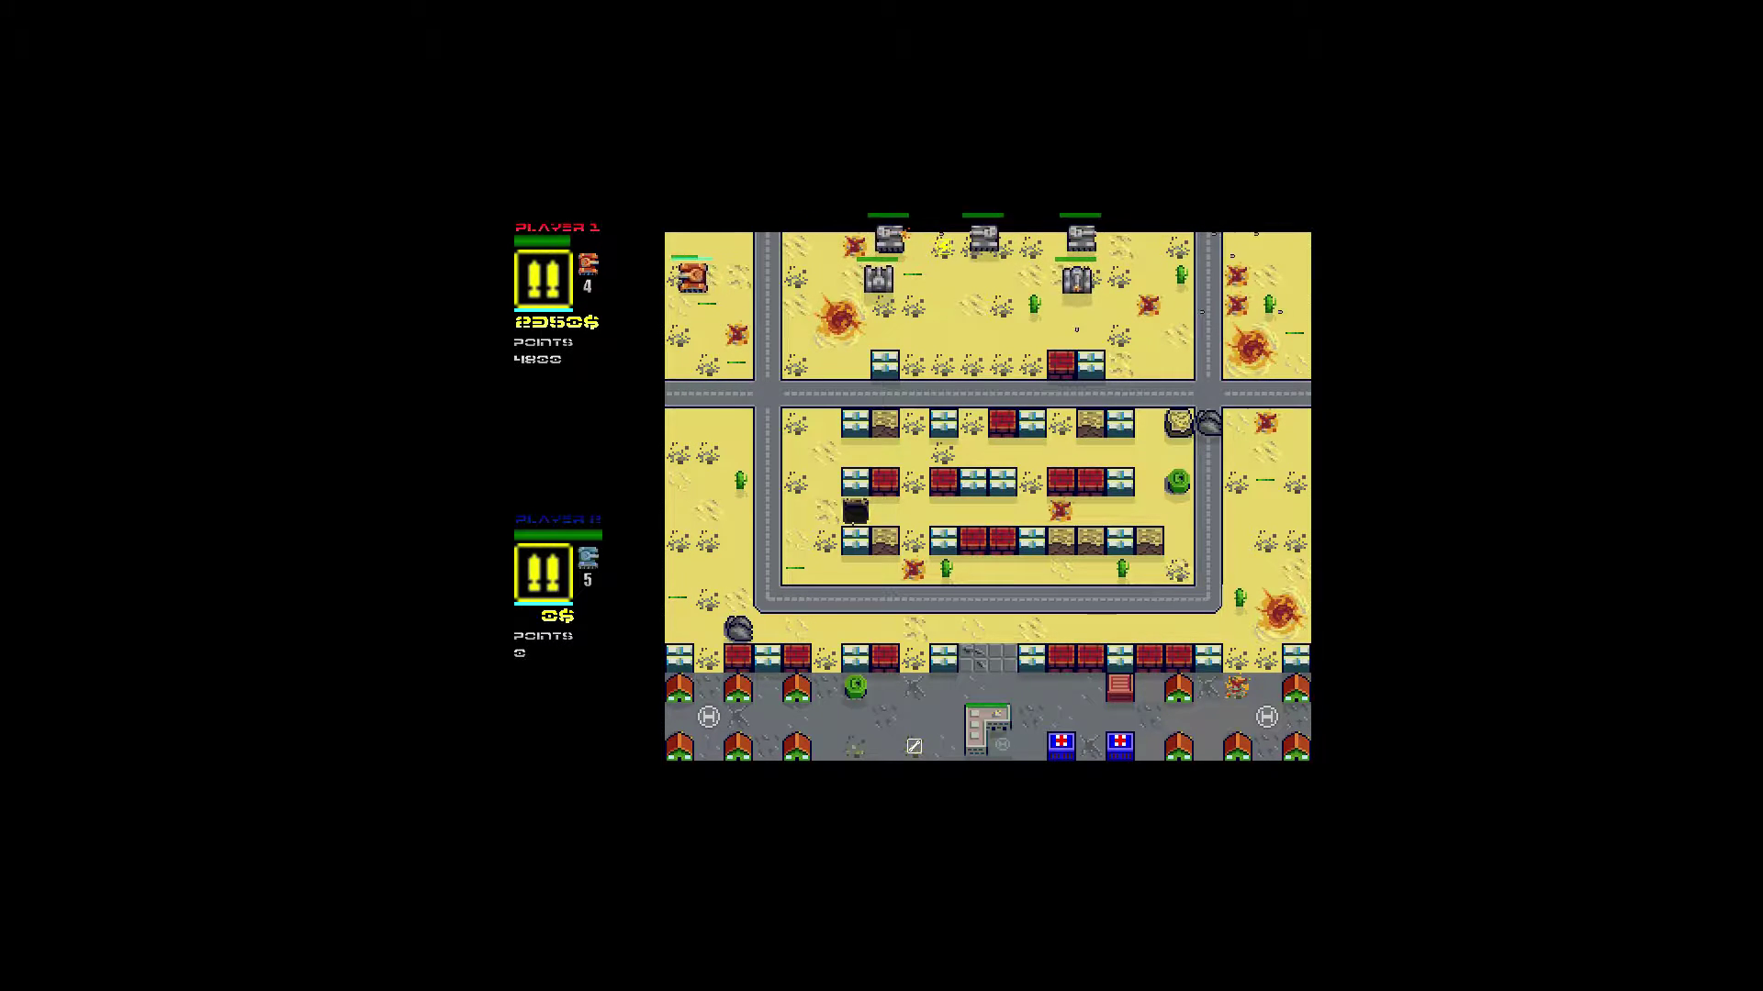
{"action": "key", "text": "Up"}
Cross the top area to the right attacking enemies, aiming upward at them.
{"action": "key", "text": "Right"}
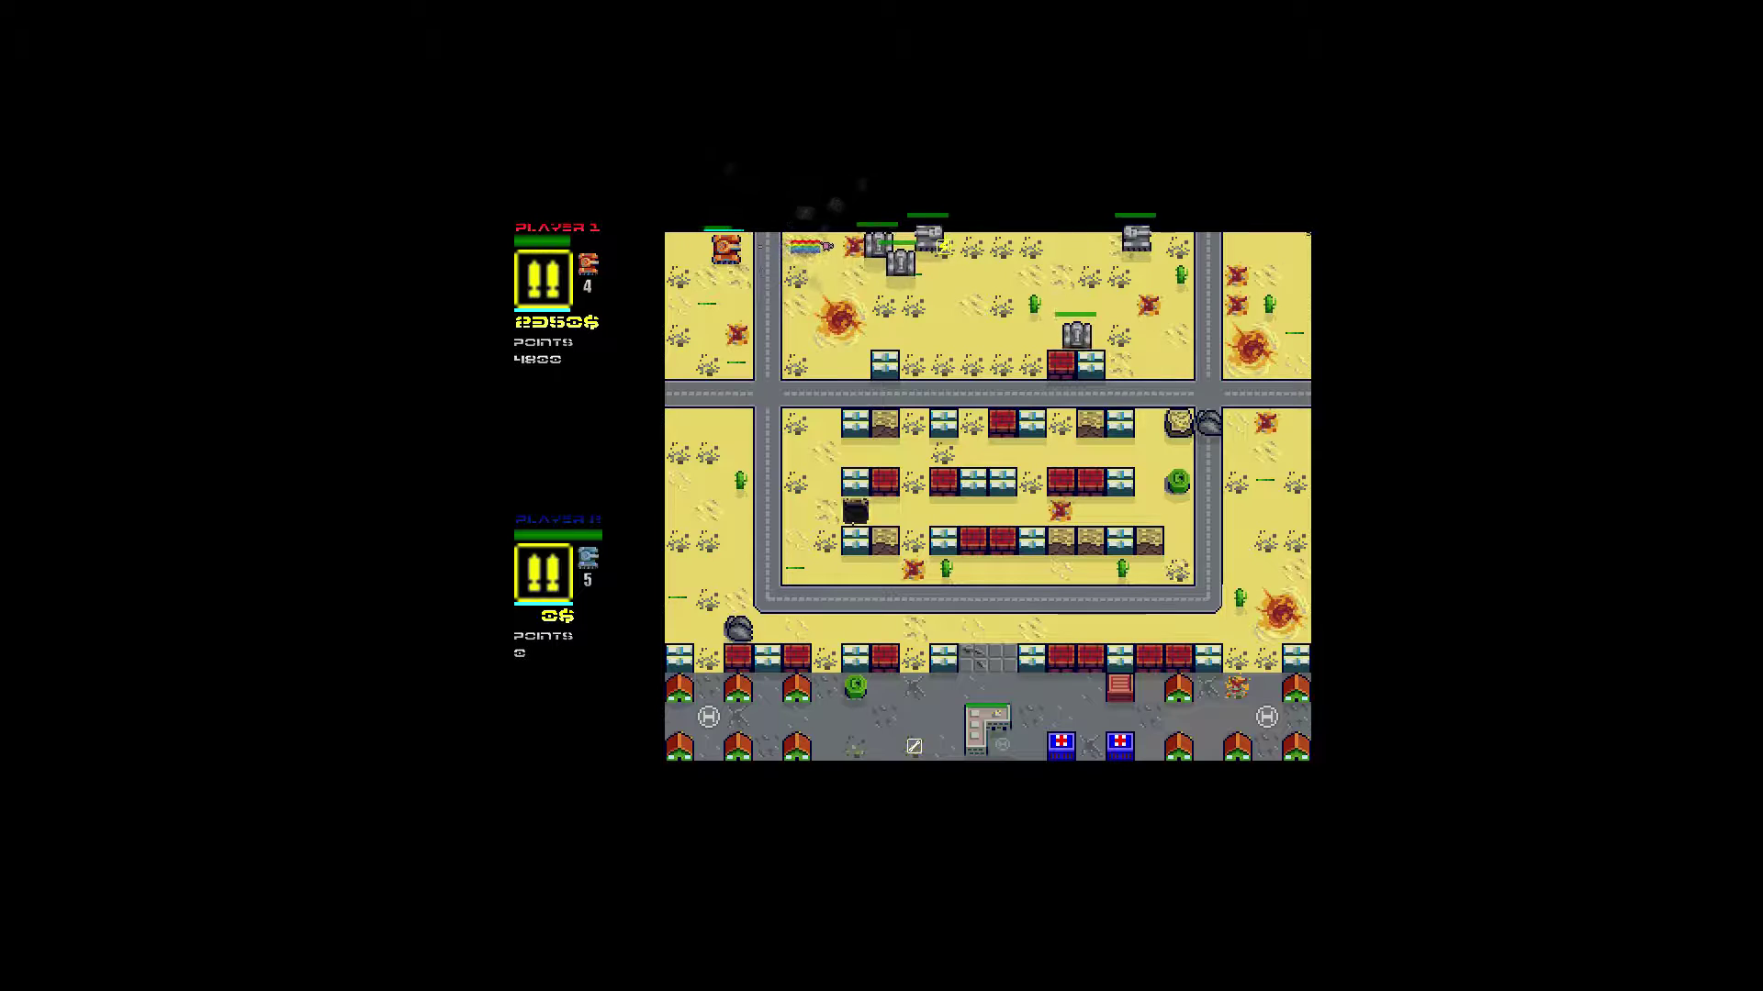
{"action": "key", "text": "Right"}
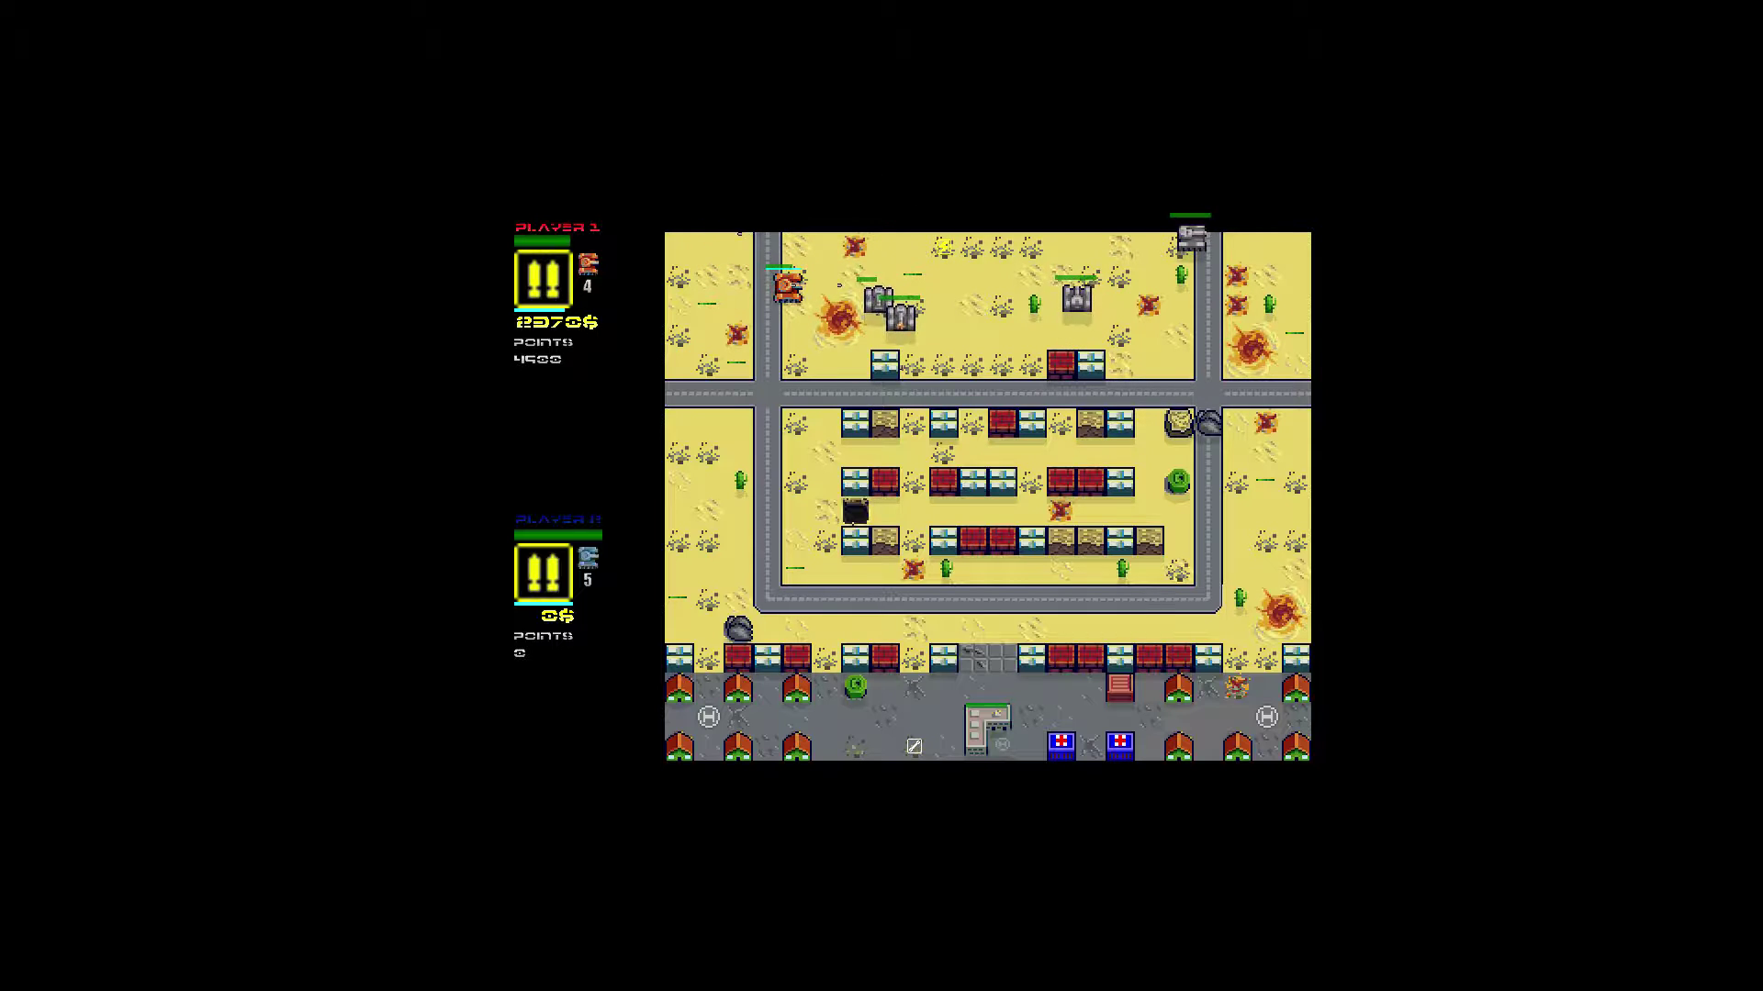
{"action": "key", "text": "Right"}
{"action": "key", "text": "Right"}
{"action": "key", "text": "Right"}
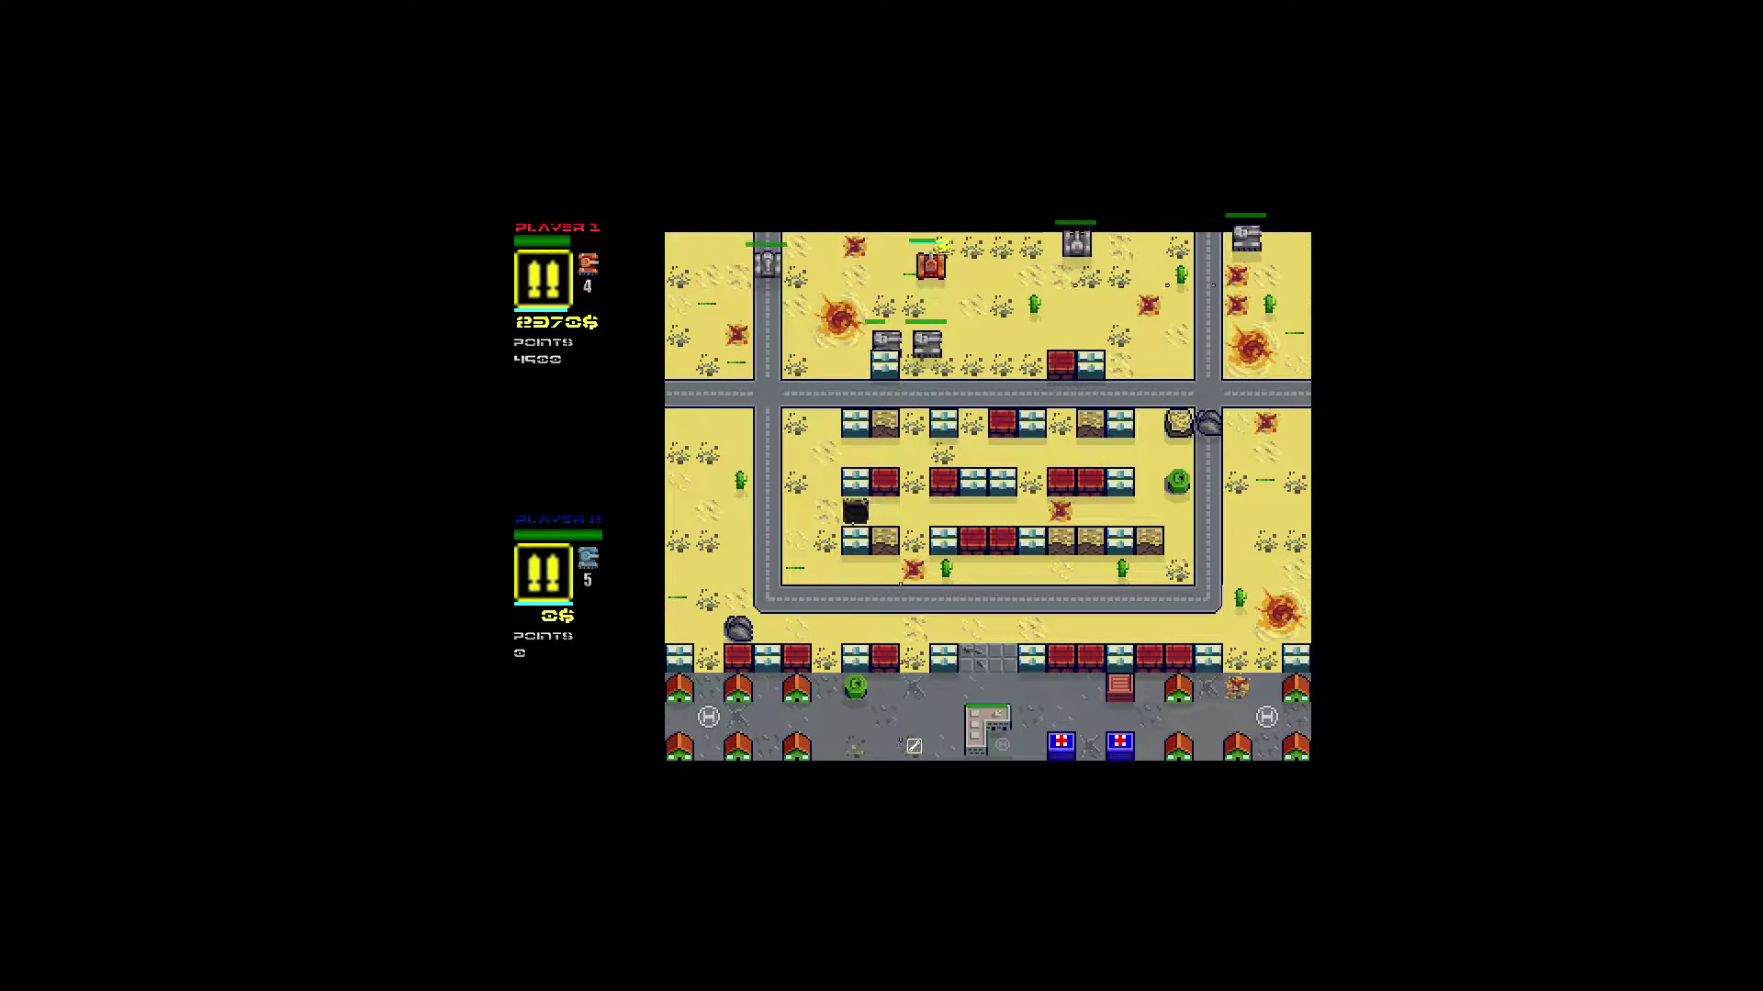
{"action": "key", "text": "Right"}
{"action": "key", "text": "Up"}
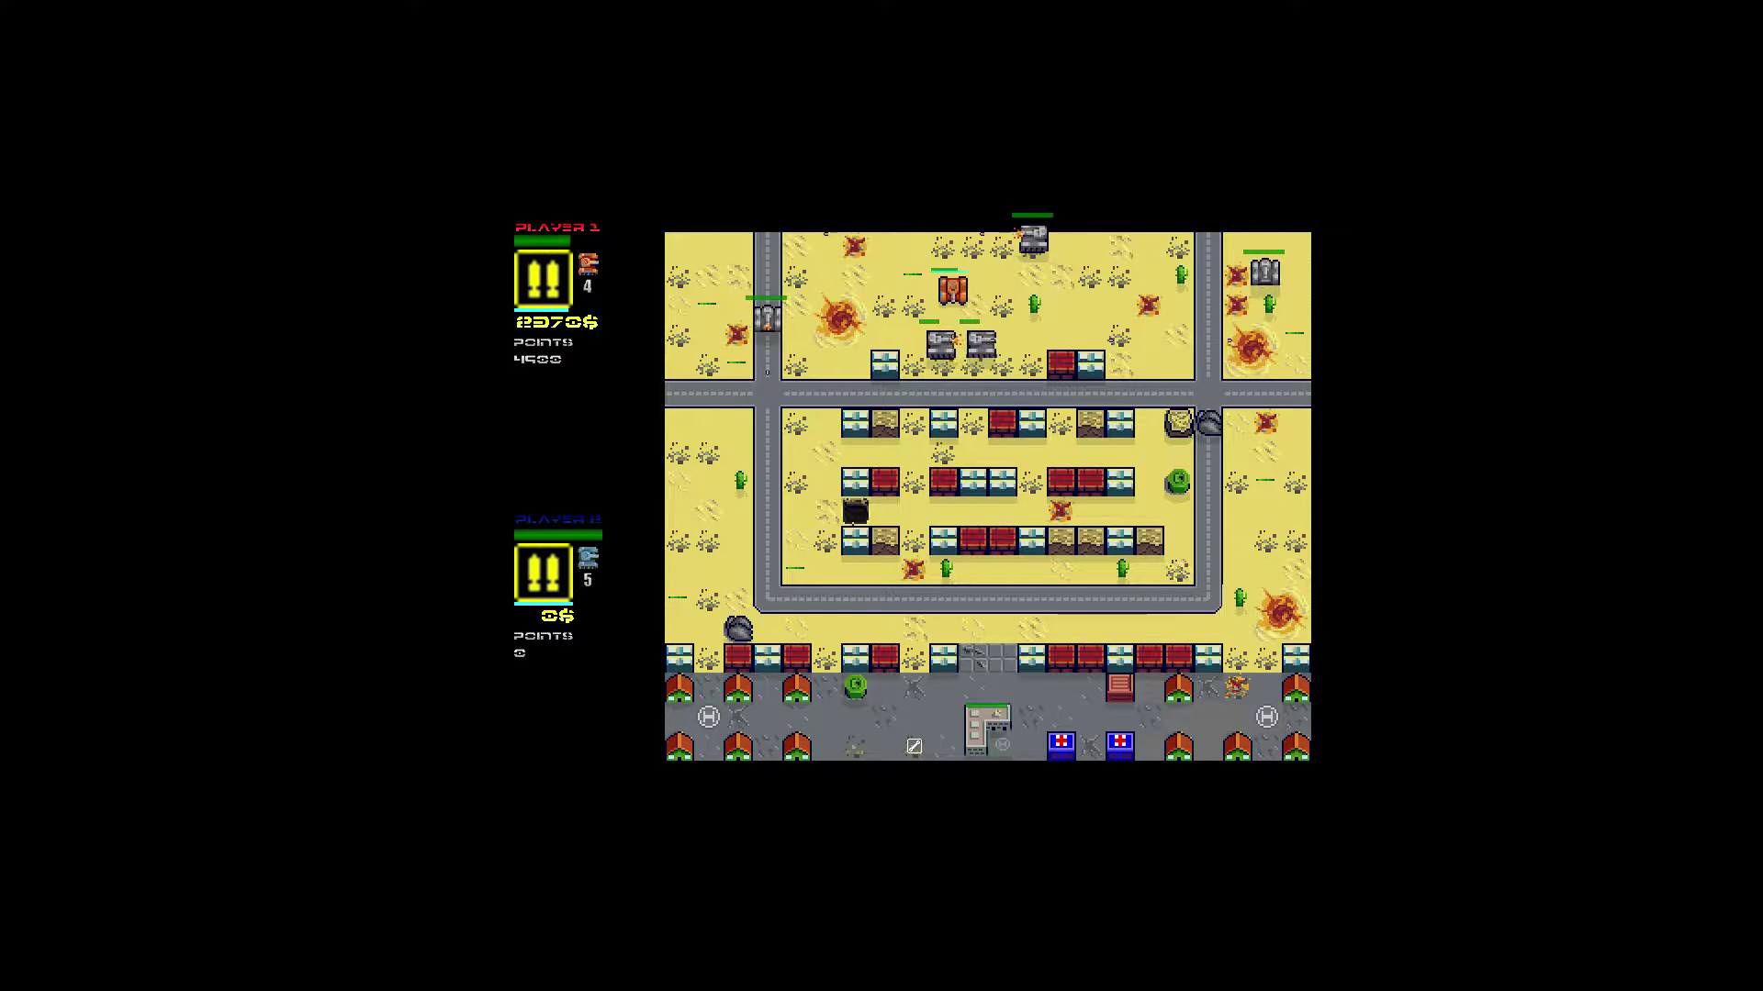
Turn down shooting a nearby enemy and reach the town's middle building rows.
{"action": "key", "text": "Right"}
{"action": "key", "text": "Right"}
{"action": "key", "text": "Down"}
{"action": "key", "text": "Down"}
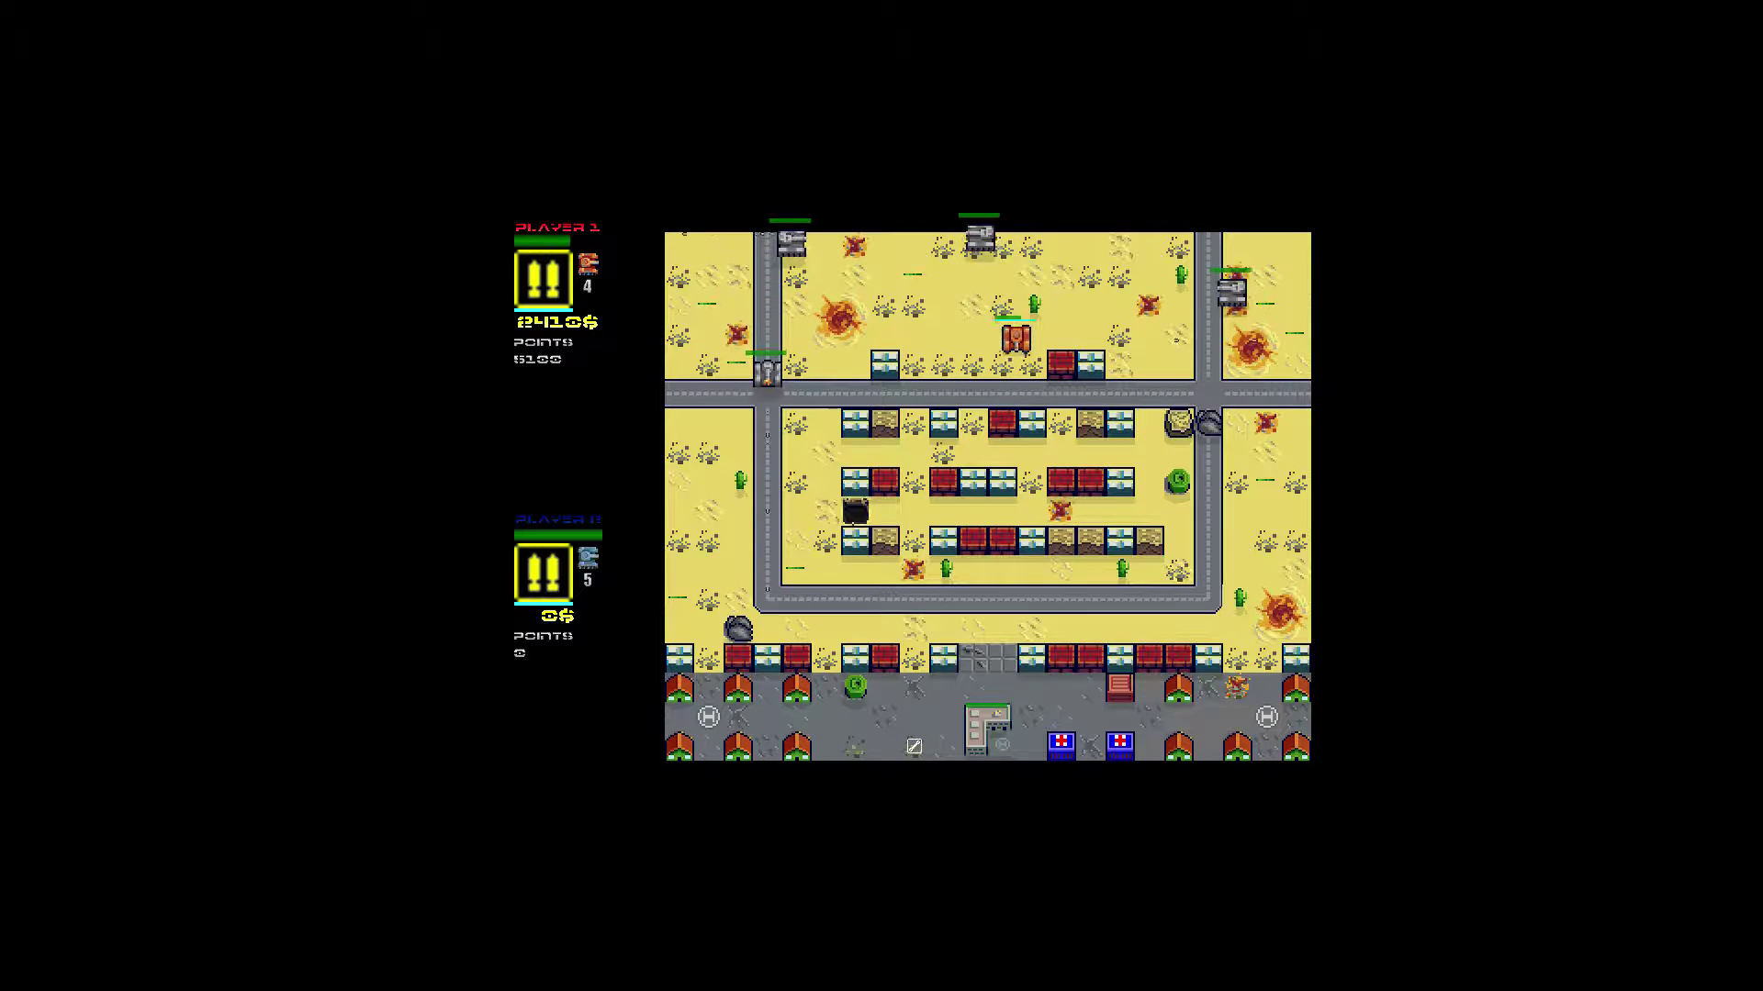
{"action": "key", "text": "Down"}
{"action": "key", "text": "Right"}
{"action": "key", "text": "Down"}
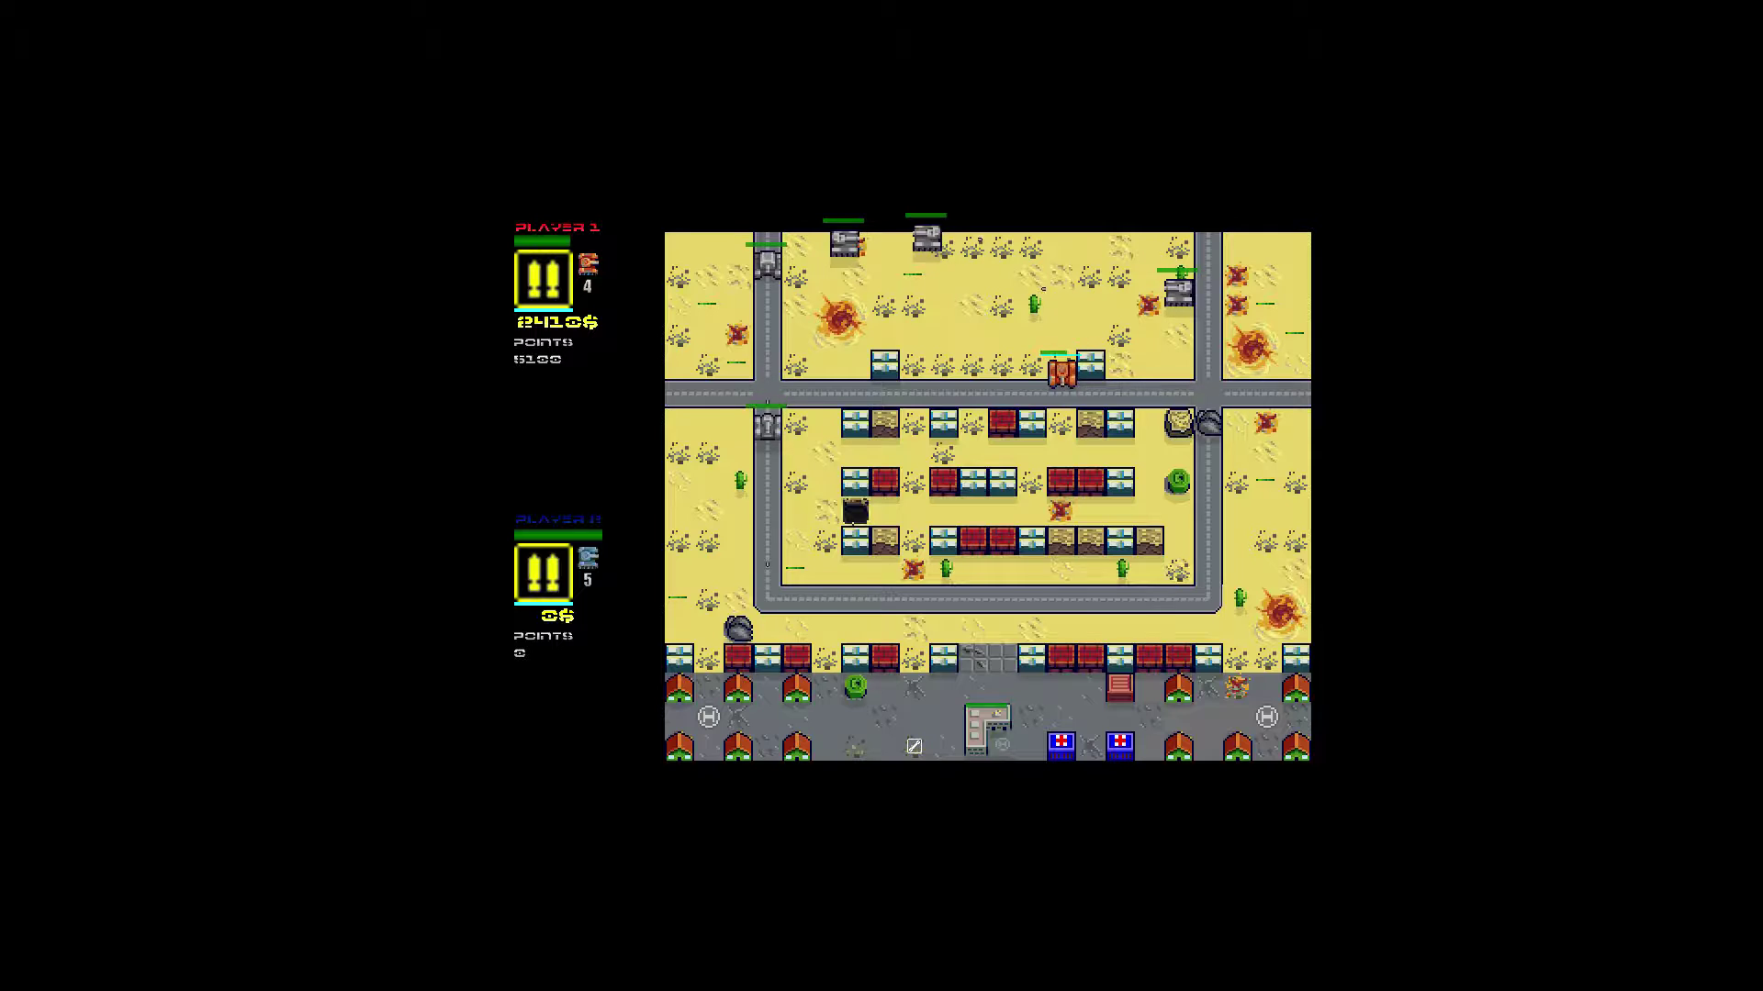
{"action": "key", "text": "Down"}
{"action": "key", "text": "Down"}
{"action": "key", "text": "space"}
{"action": "key", "text": "Down"}
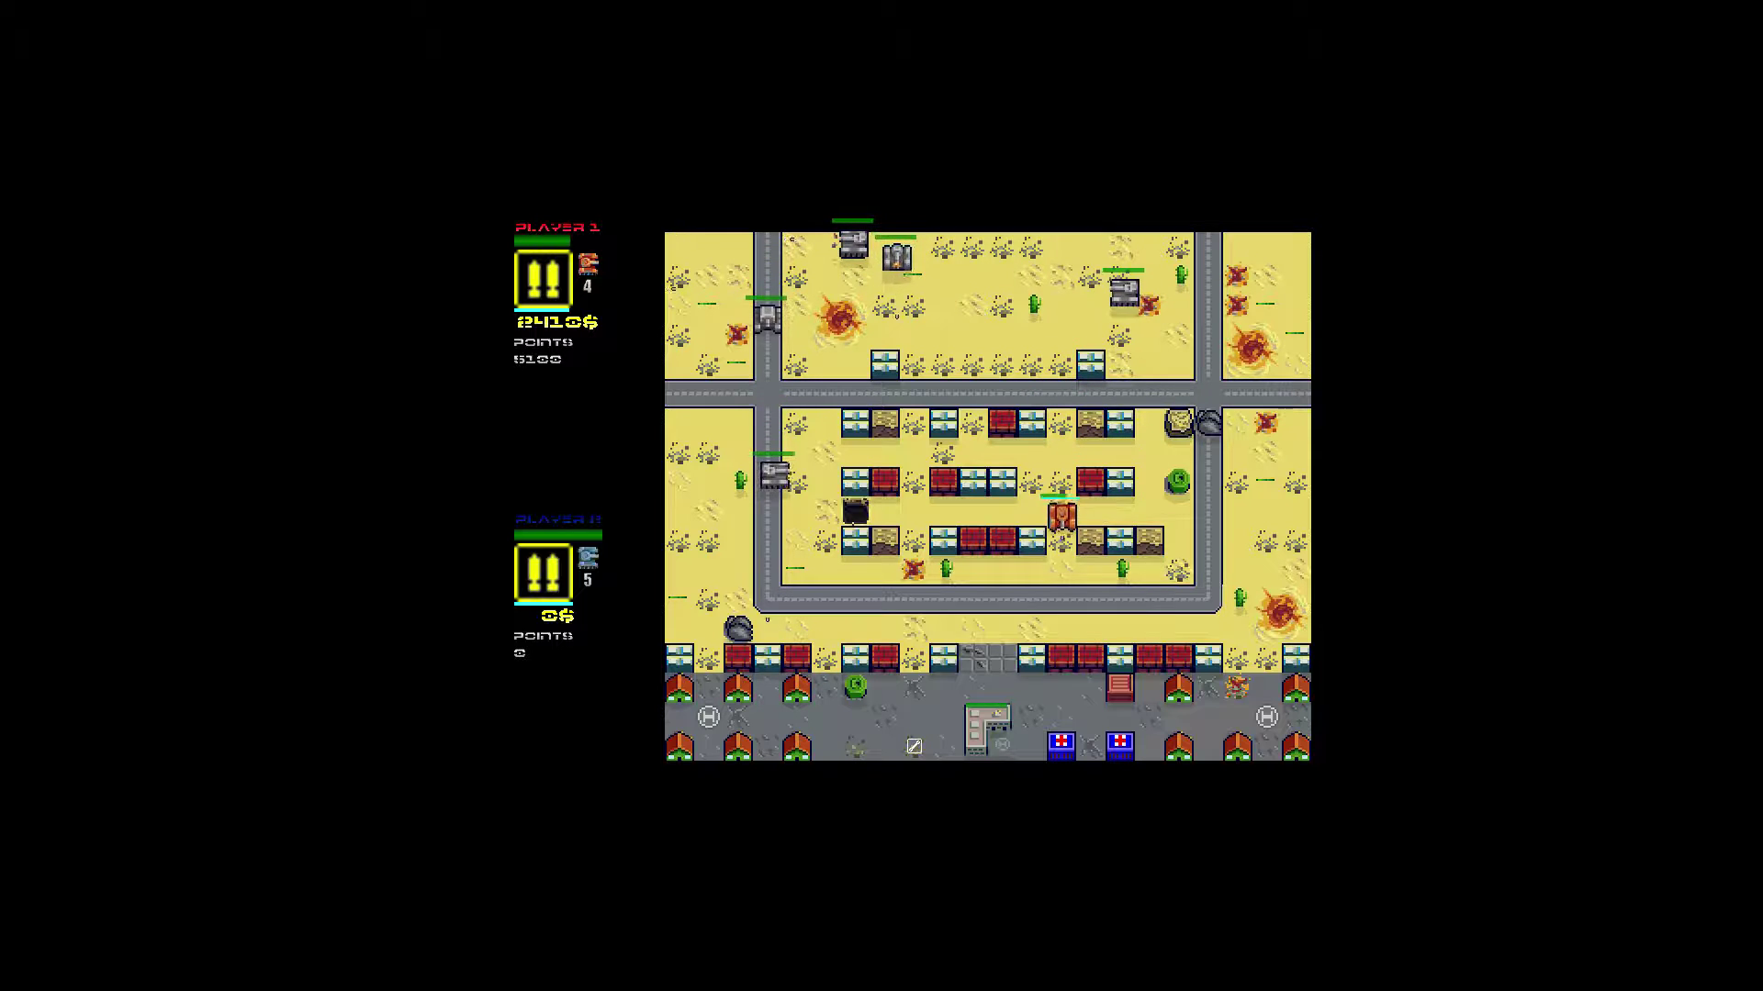
{"action": "key", "text": "Down"}
{"action": "key", "text": "Down"}
Weave between the building rows and head down to the bottom road.
{"action": "key", "text": "Right"}
{"action": "key", "text": "Right"}
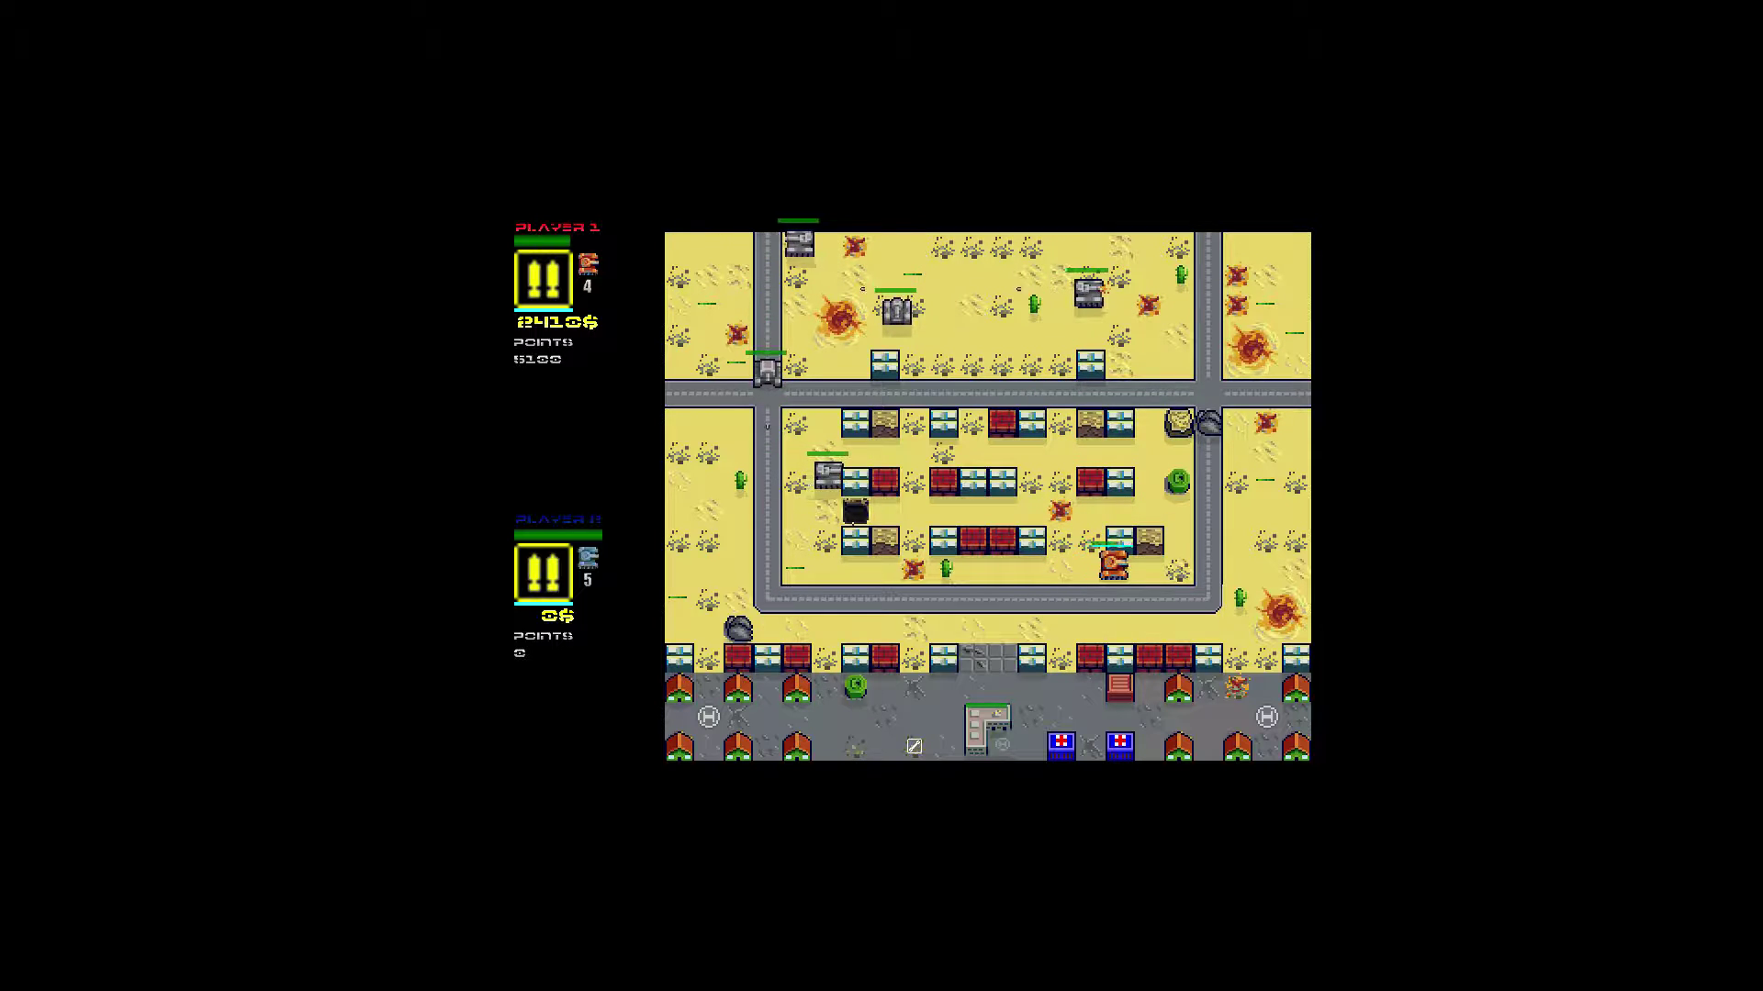
{"action": "key", "text": "Right"}
{"action": "key", "text": "Right"}
{"action": "key", "text": "Up"}
{"action": "key", "text": "Up"}
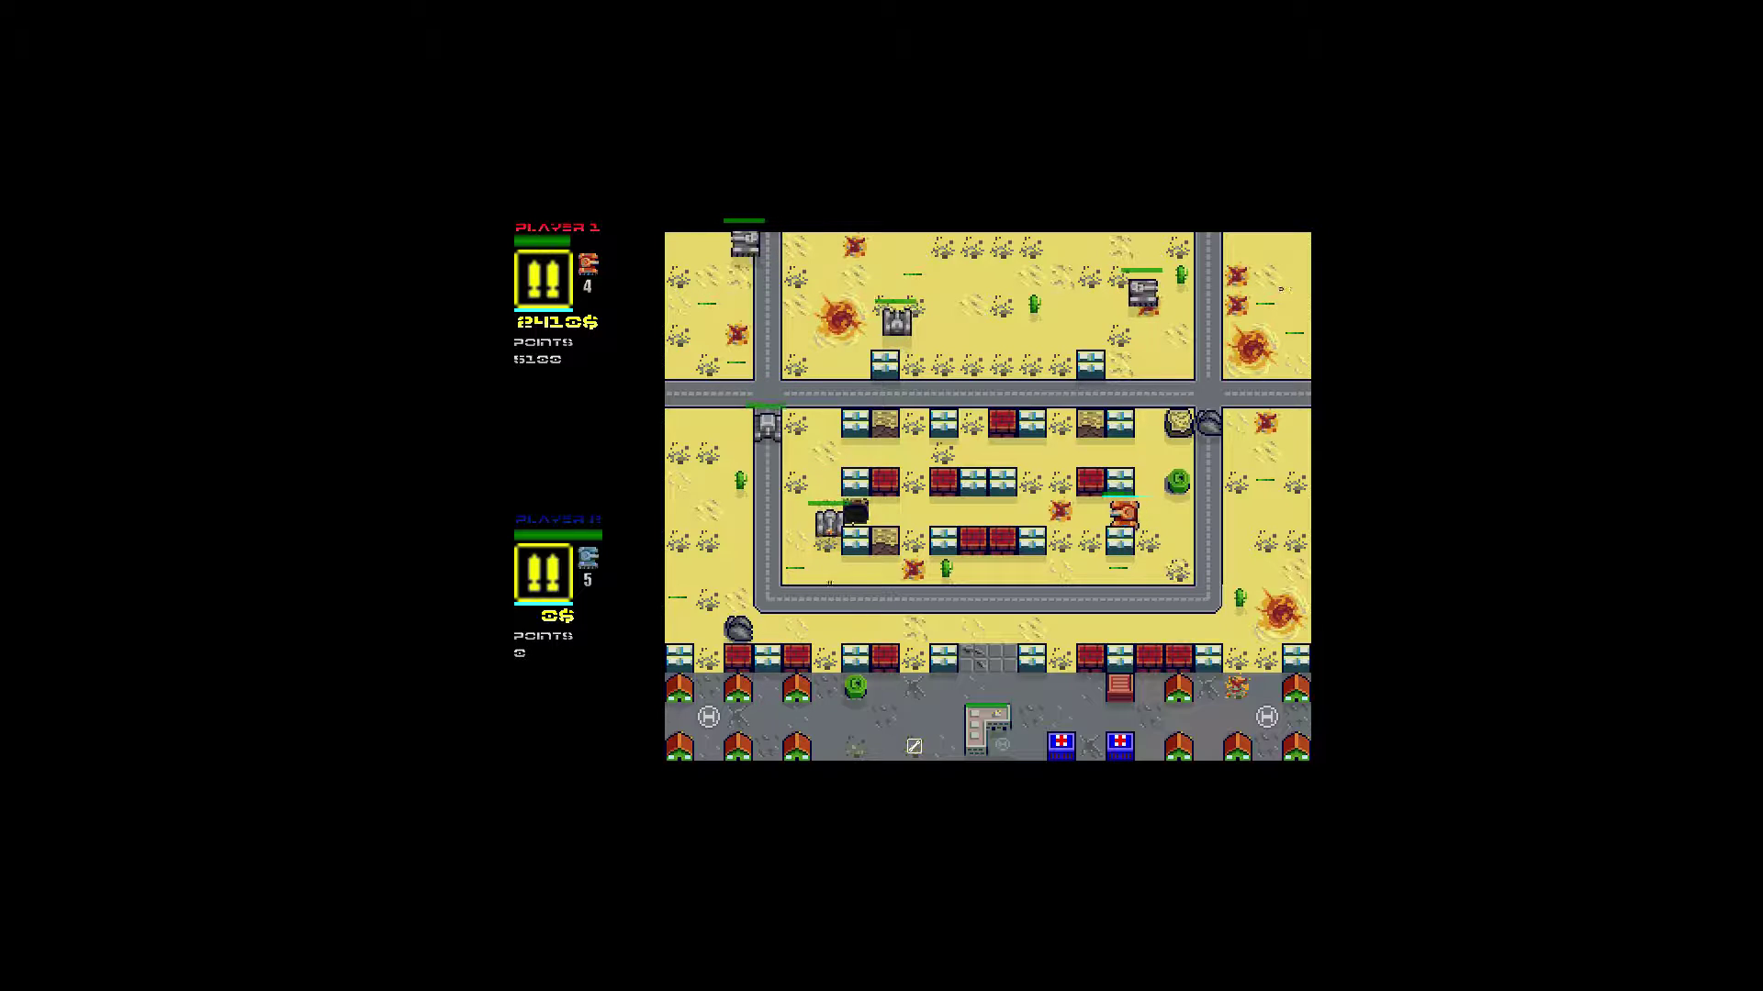
{"action": "key", "text": "Left"}
{"action": "key", "text": "Left"}
{"action": "key", "text": "Left"}
{"action": "key", "text": "Down"}
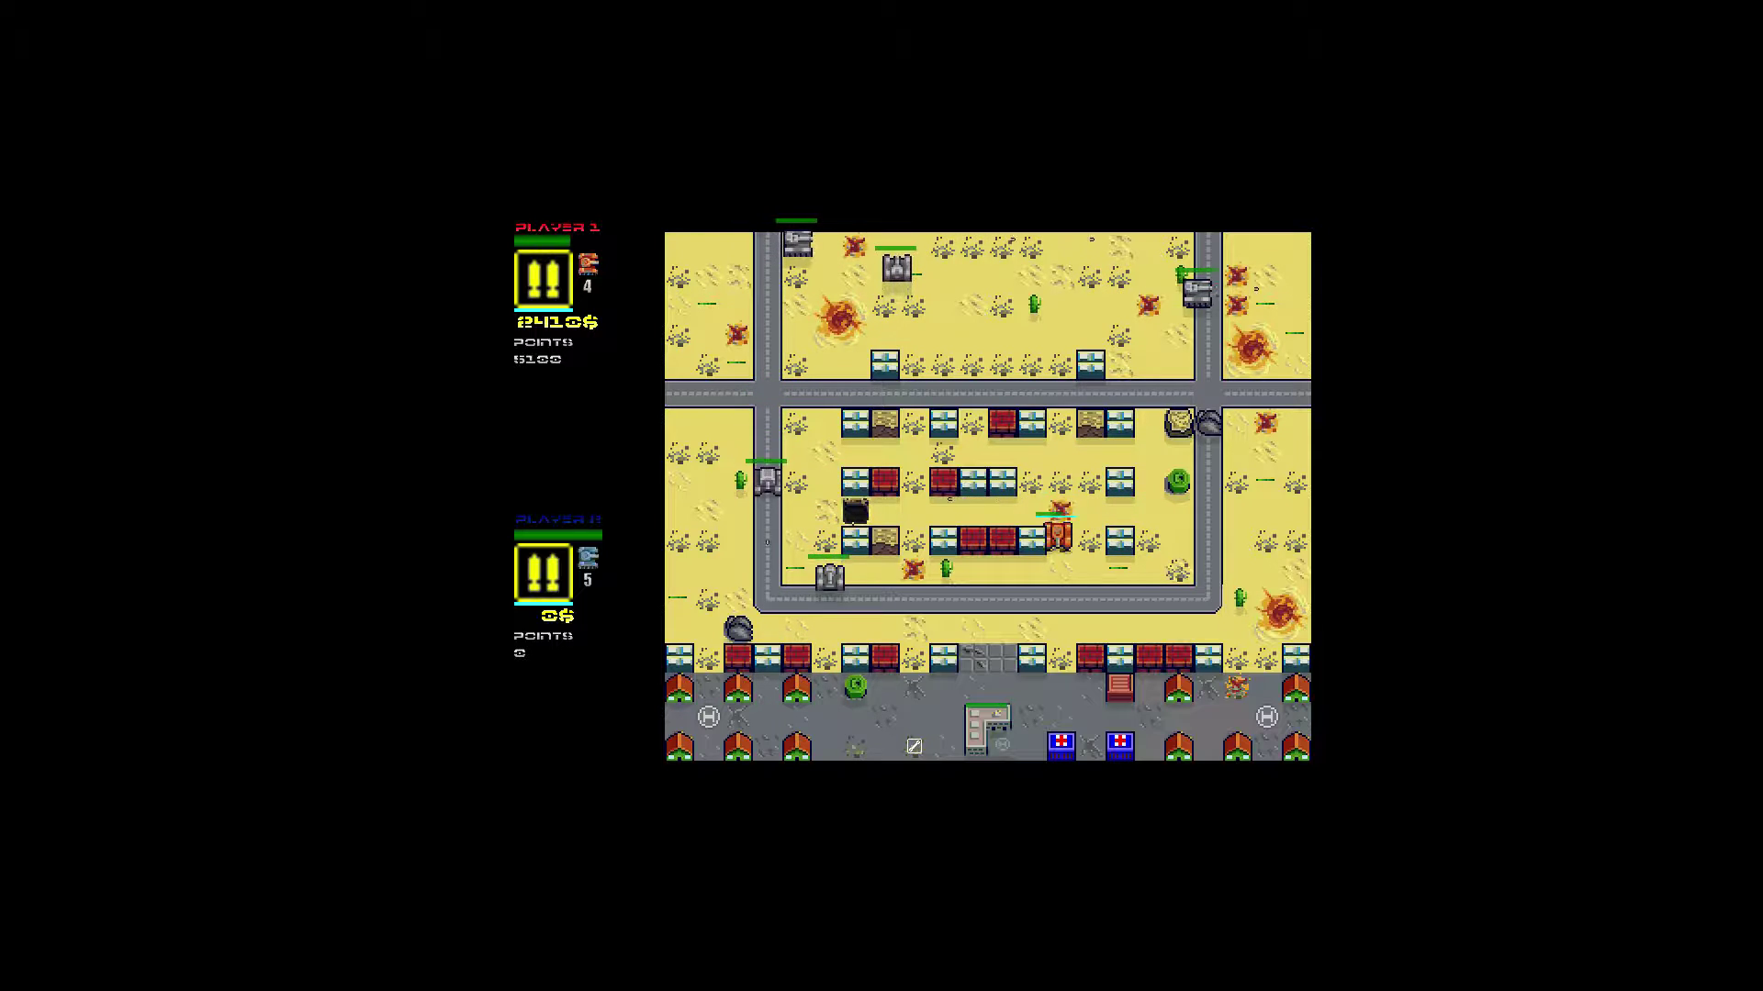
{"action": "key", "text": "Down"}
{"action": "key", "text": "Down"}
{"action": "key", "text": "Down"}
Destroy an enemy tank on the bottom road, then the last enemy in the inner compound.
{"action": "key", "text": "Left"}
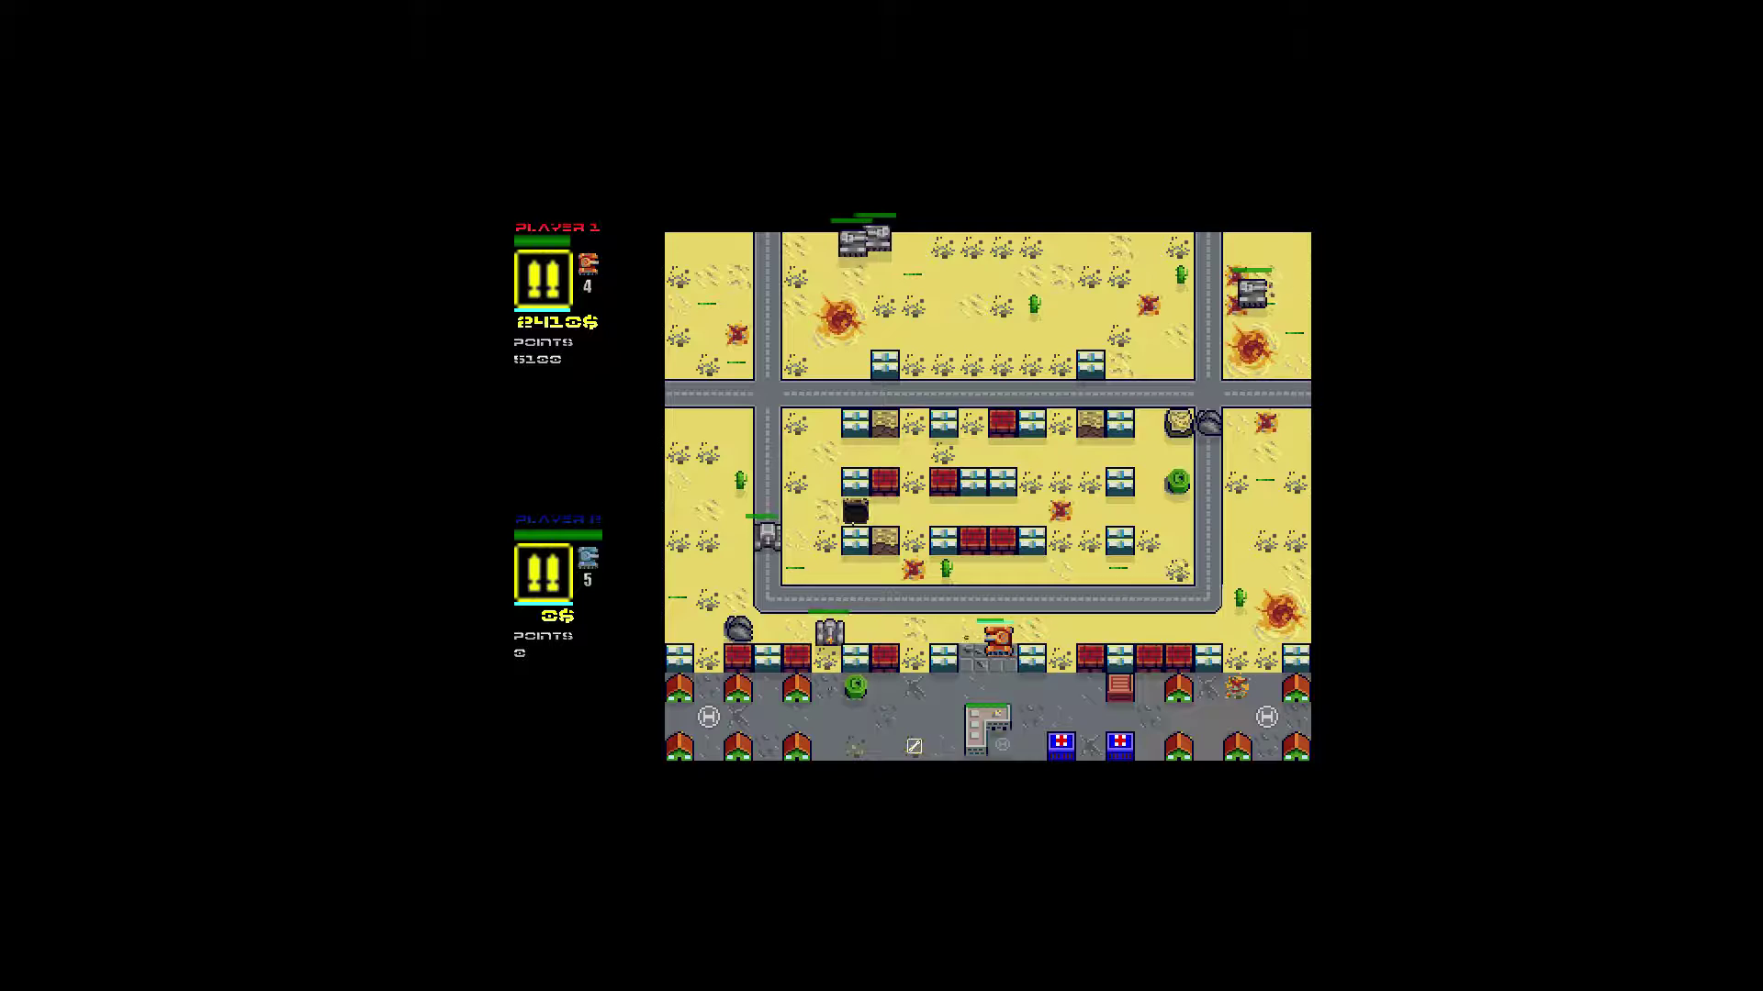
{"action": "key", "text": "Left"}
{"action": "key", "text": "Left"}
{"action": "key", "text": "Left"}
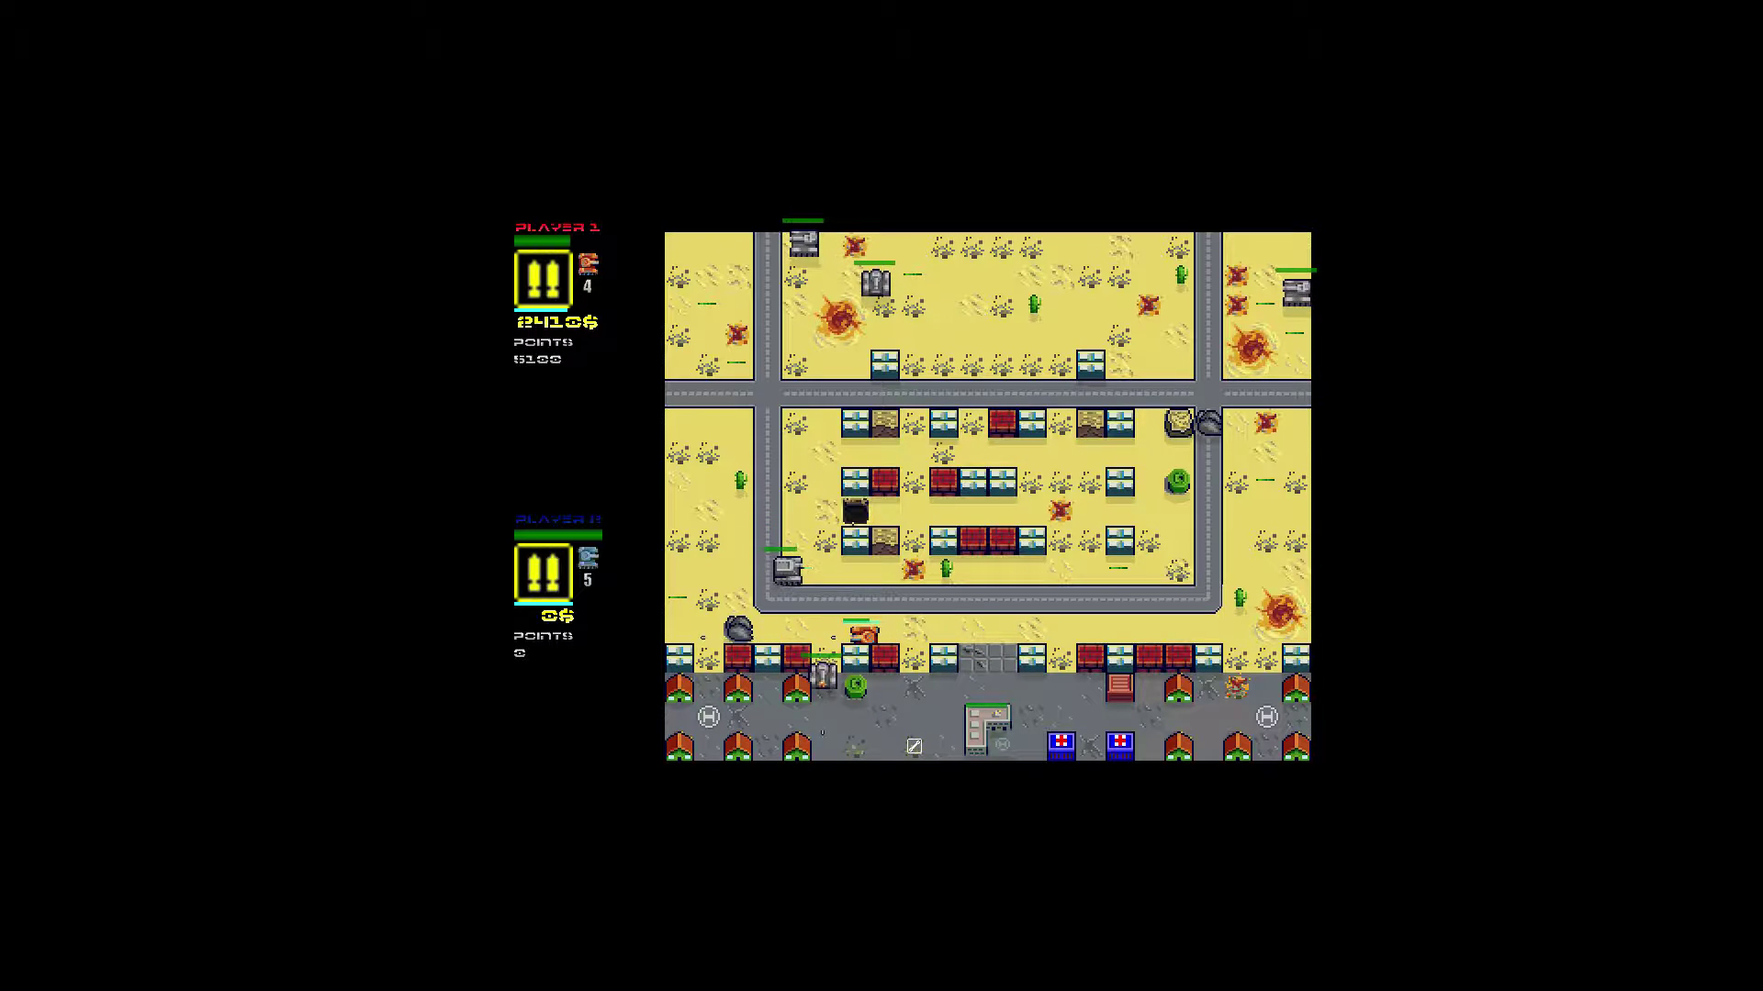
{"action": "key", "text": "Left"}
{"action": "key", "text": "Down"}
{"action": "key", "text": "space"}
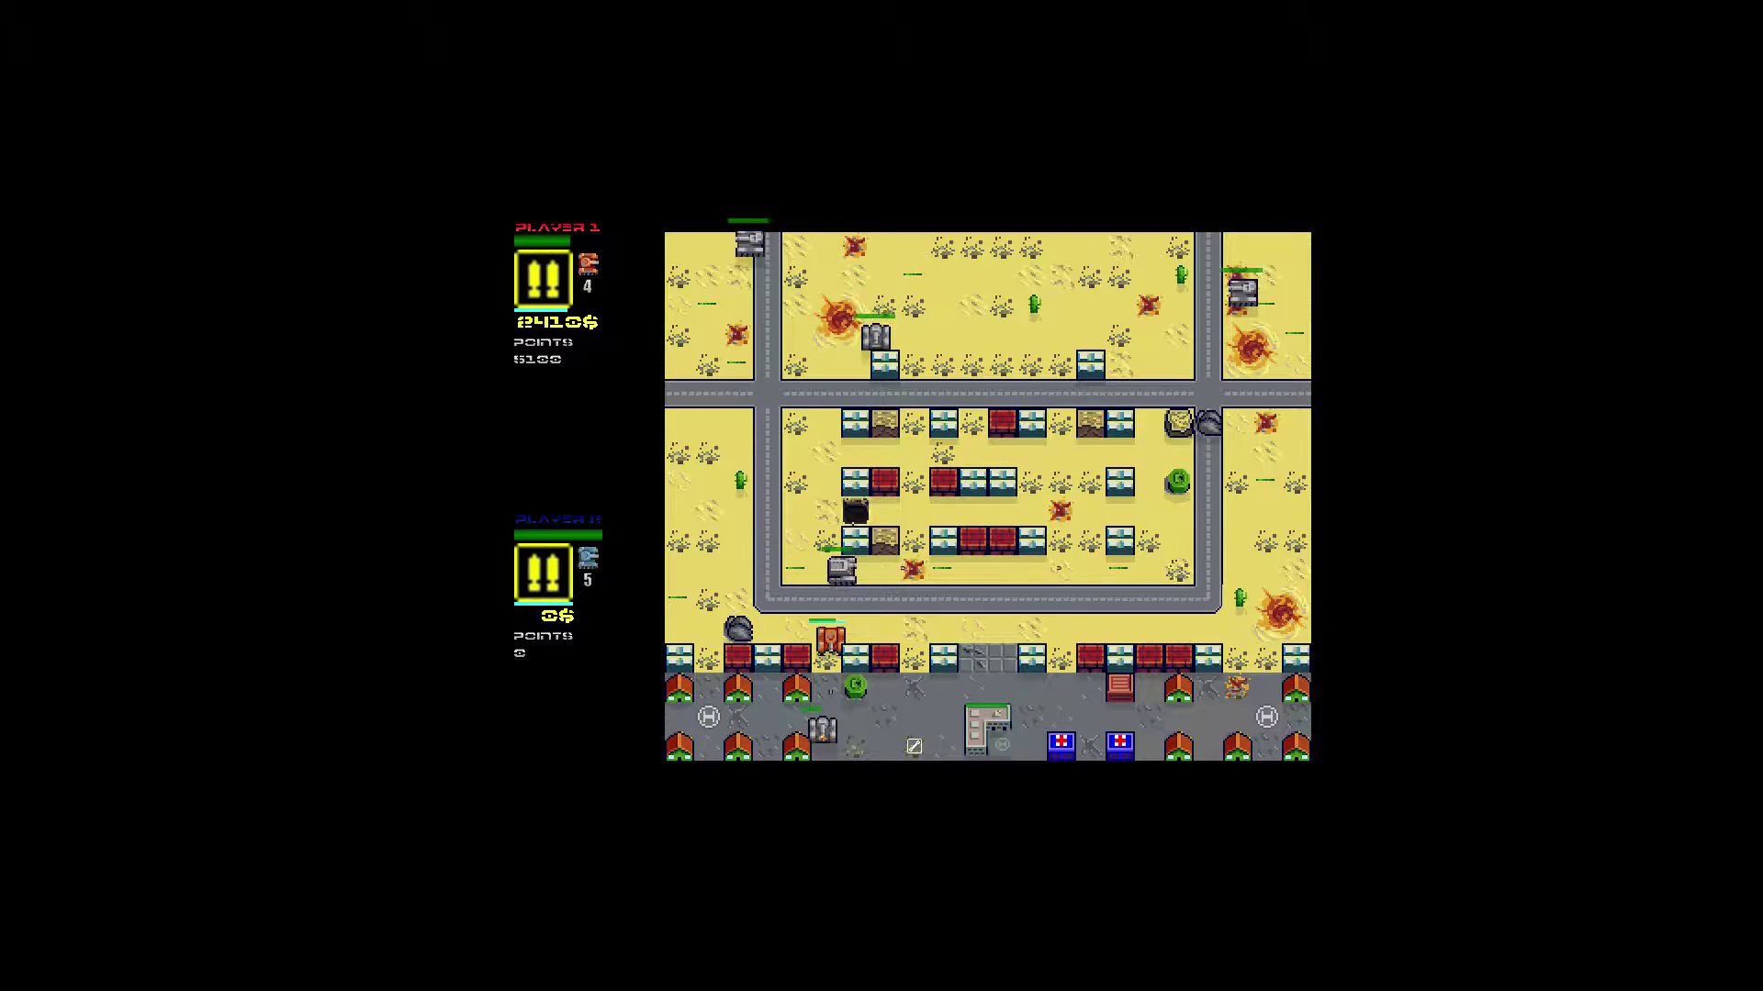
{"action": "key", "text": "Up"}
{"action": "key", "text": "Up"}
{"action": "key", "text": "Up"}
{"action": "key", "text": "Right"}
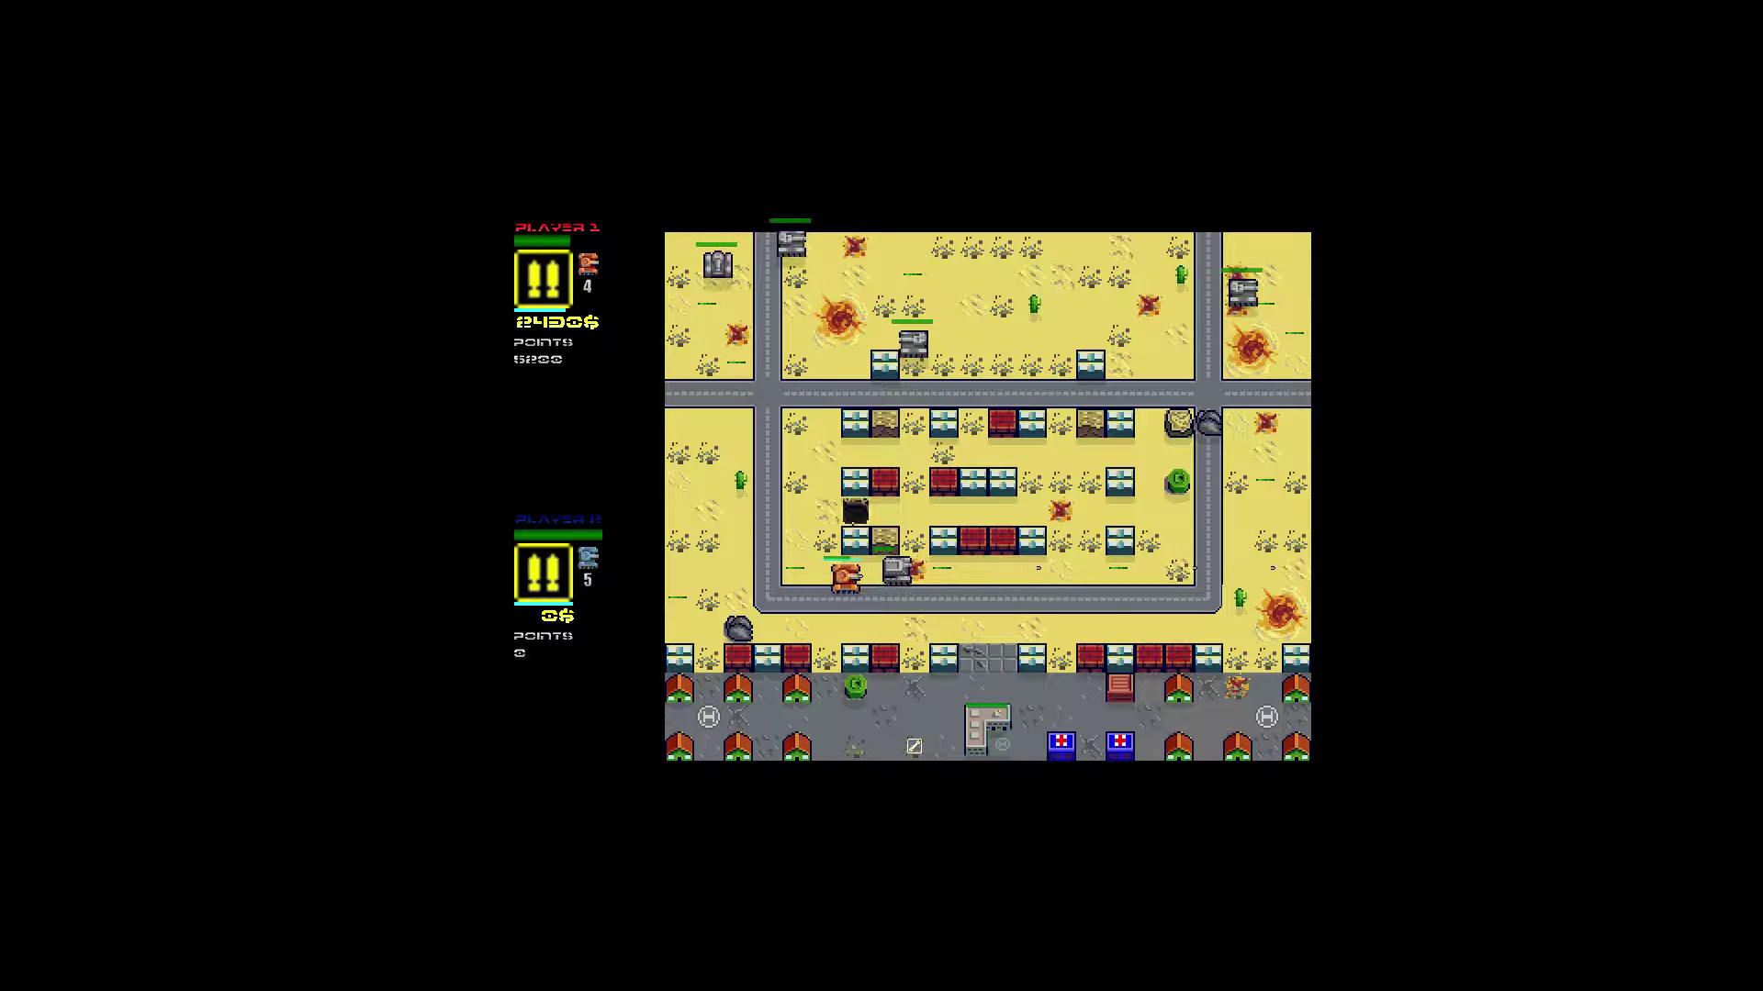
{"action": "key", "text": "space"}
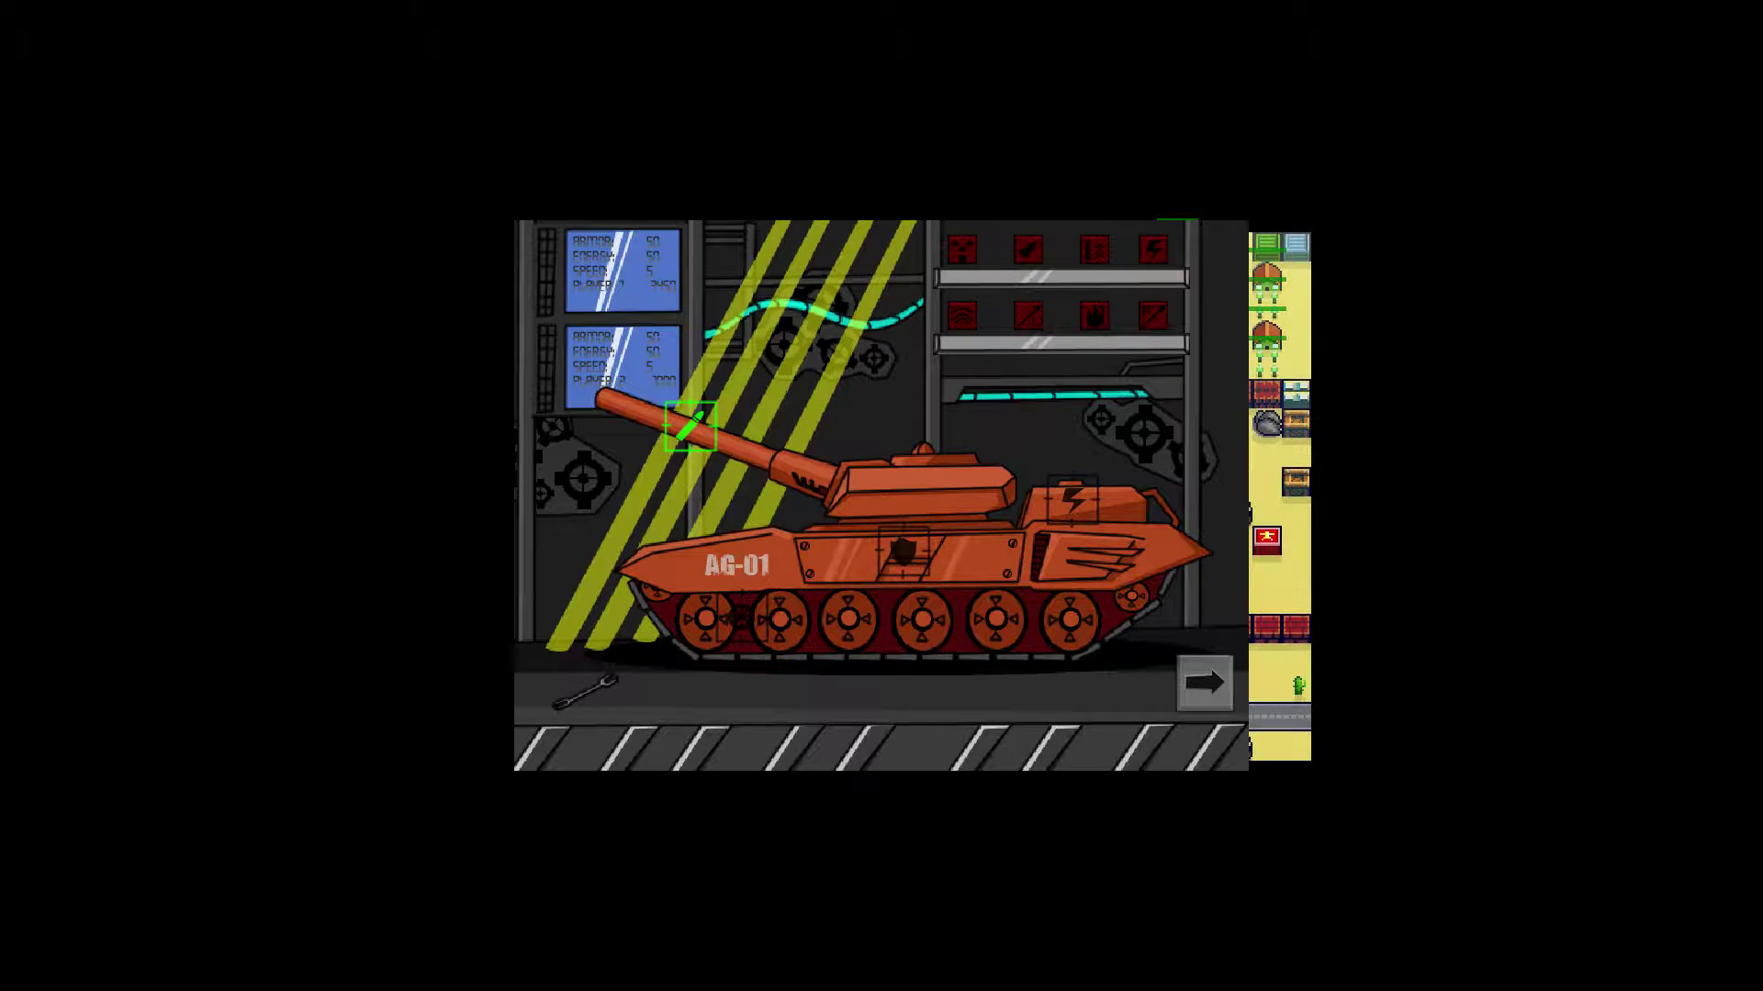
Try buying the gun barrel upgrade and dismiss the insufficient funds message.
{"action": "key", "text": "Up"}
{"action": "key", "text": "space"}
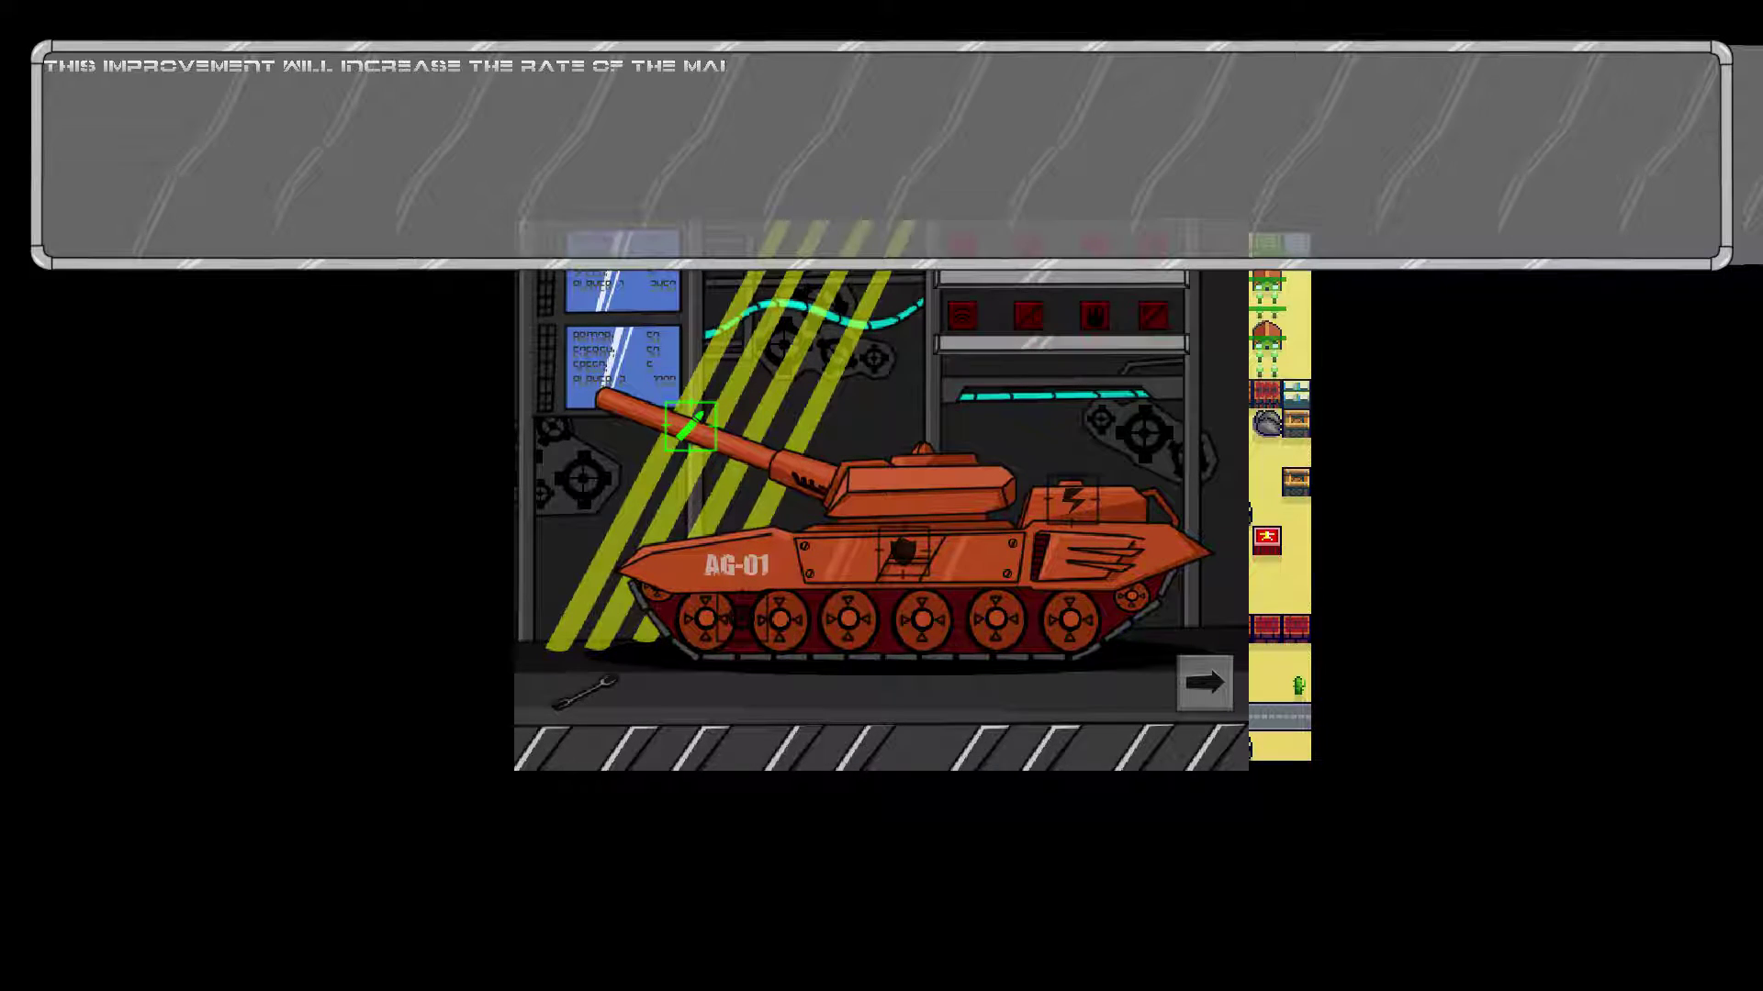
{"action": "key", "text": "Down"}
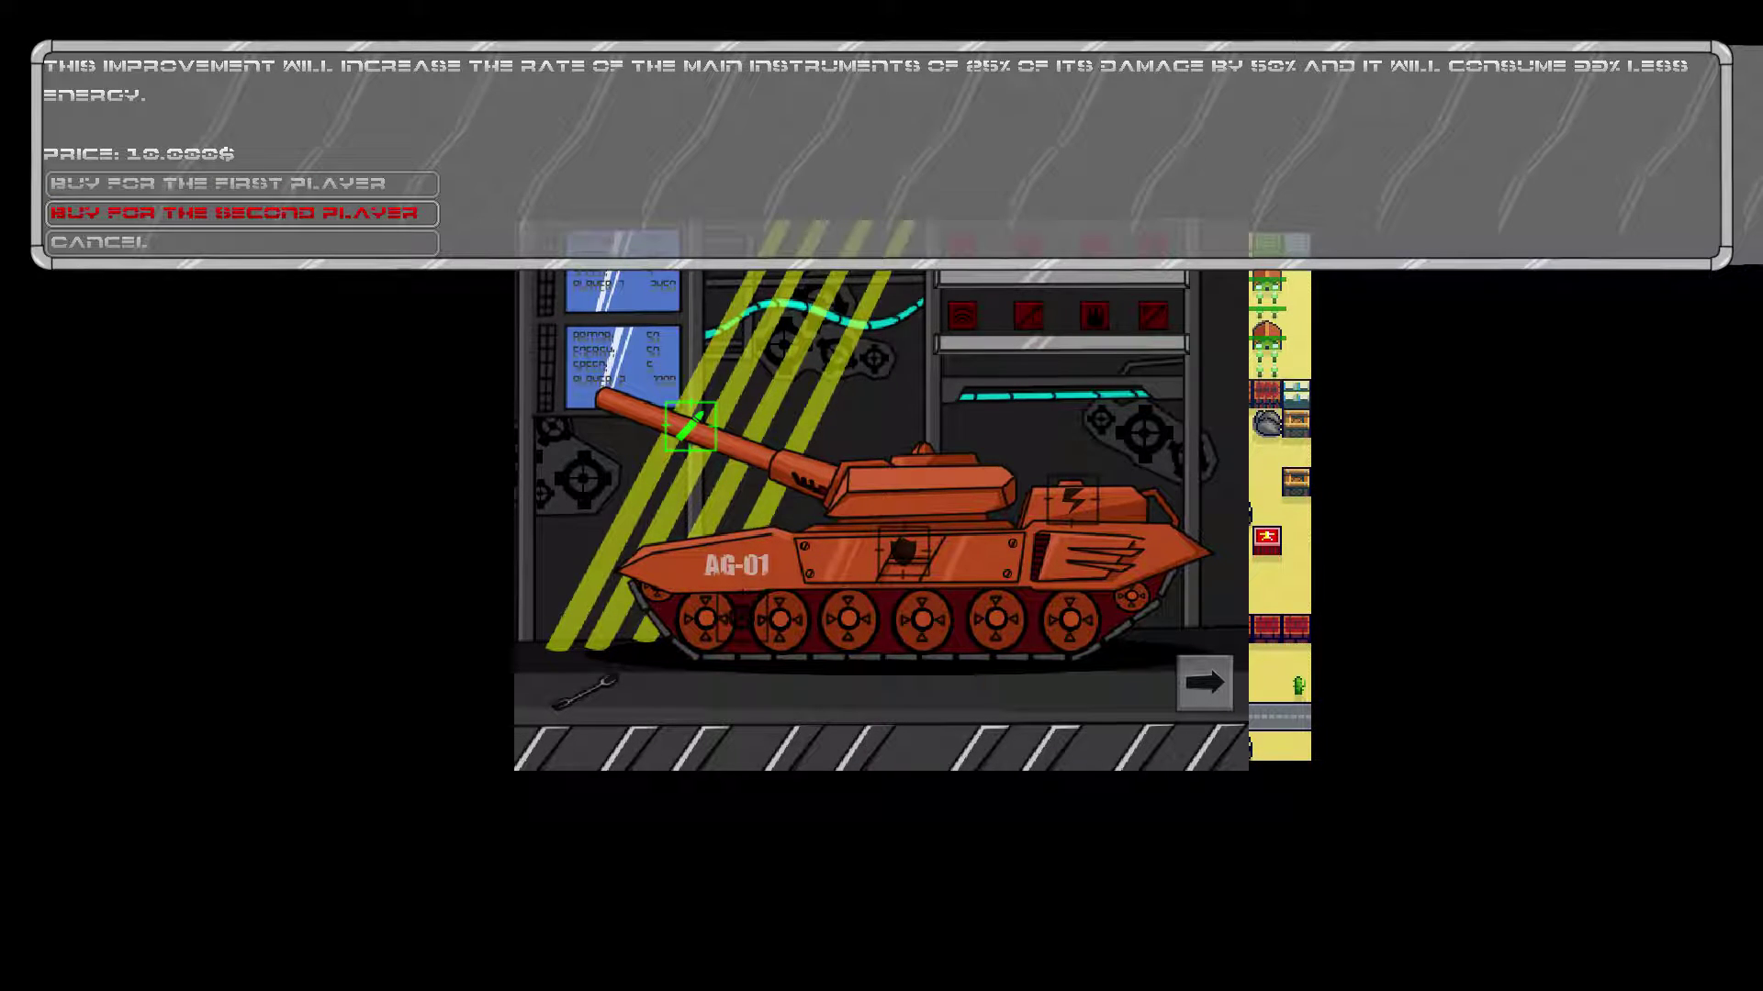
{"action": "key", "text": "Up"}
{"action": "key", "text": "space"}
{"action": "key", "text": "space"}
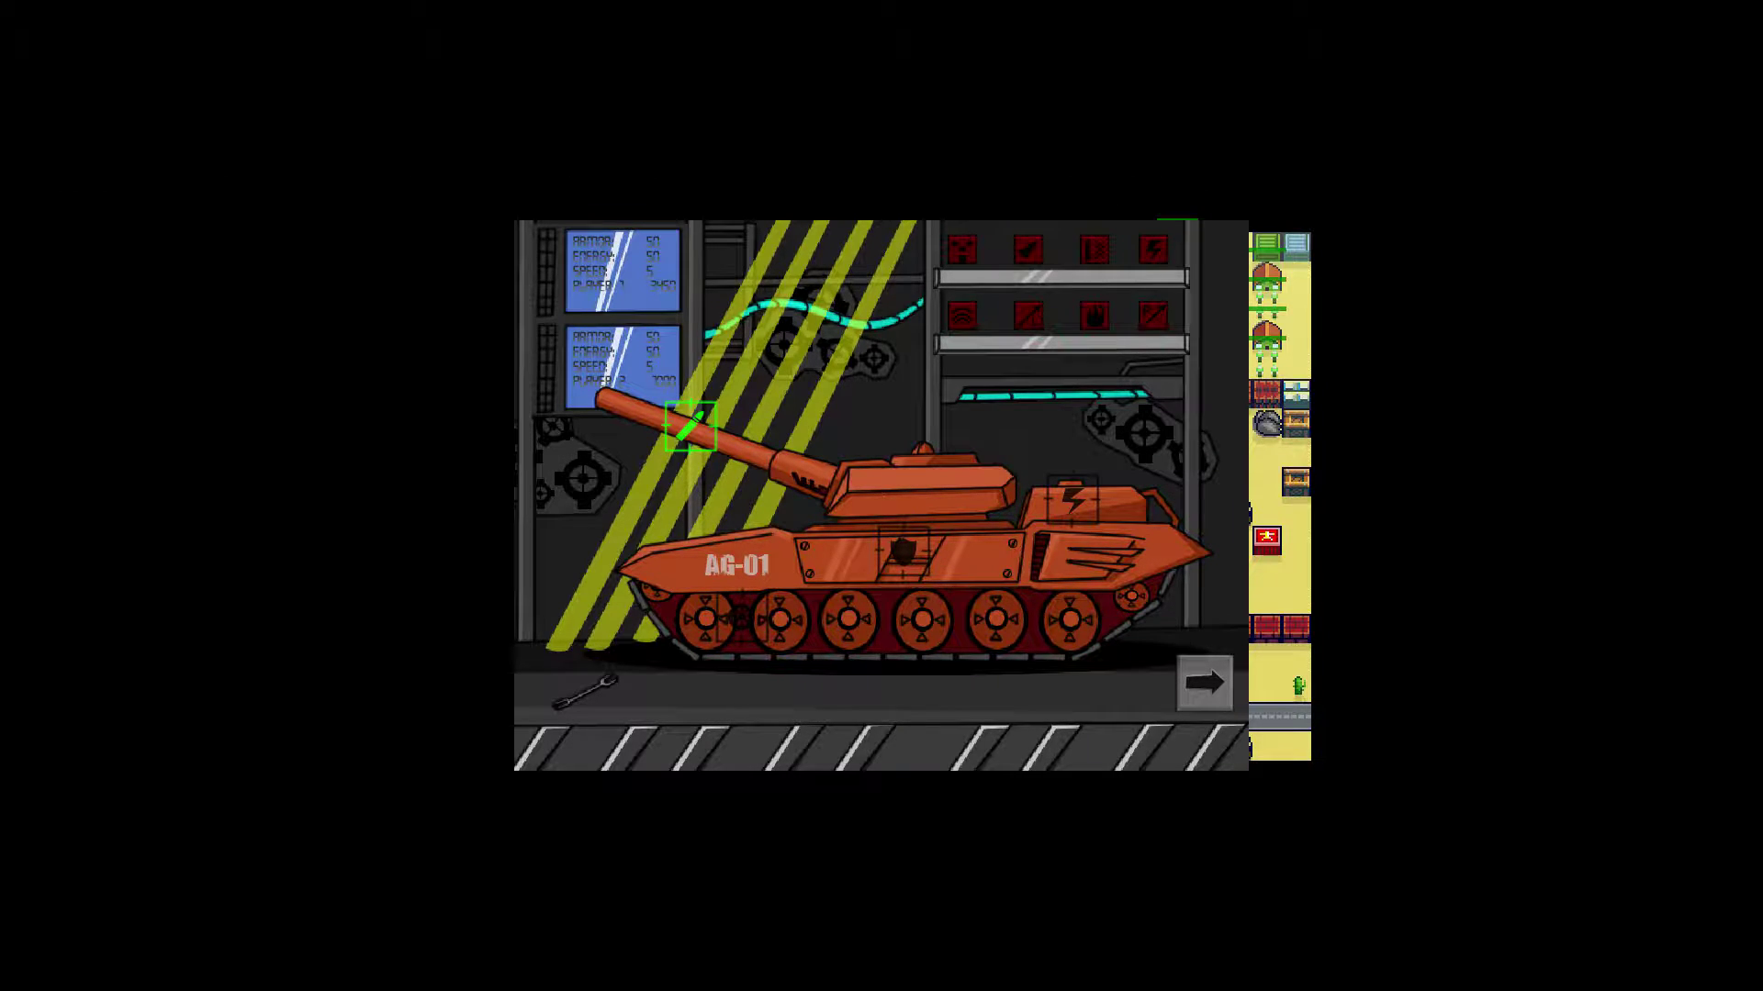
Try the gun upgrade for the second player, review it, then close the details.
{"action": "key", "text": "space"}
{"action": "key", "text": "Down"}
{"action": "key", "text": "space"}
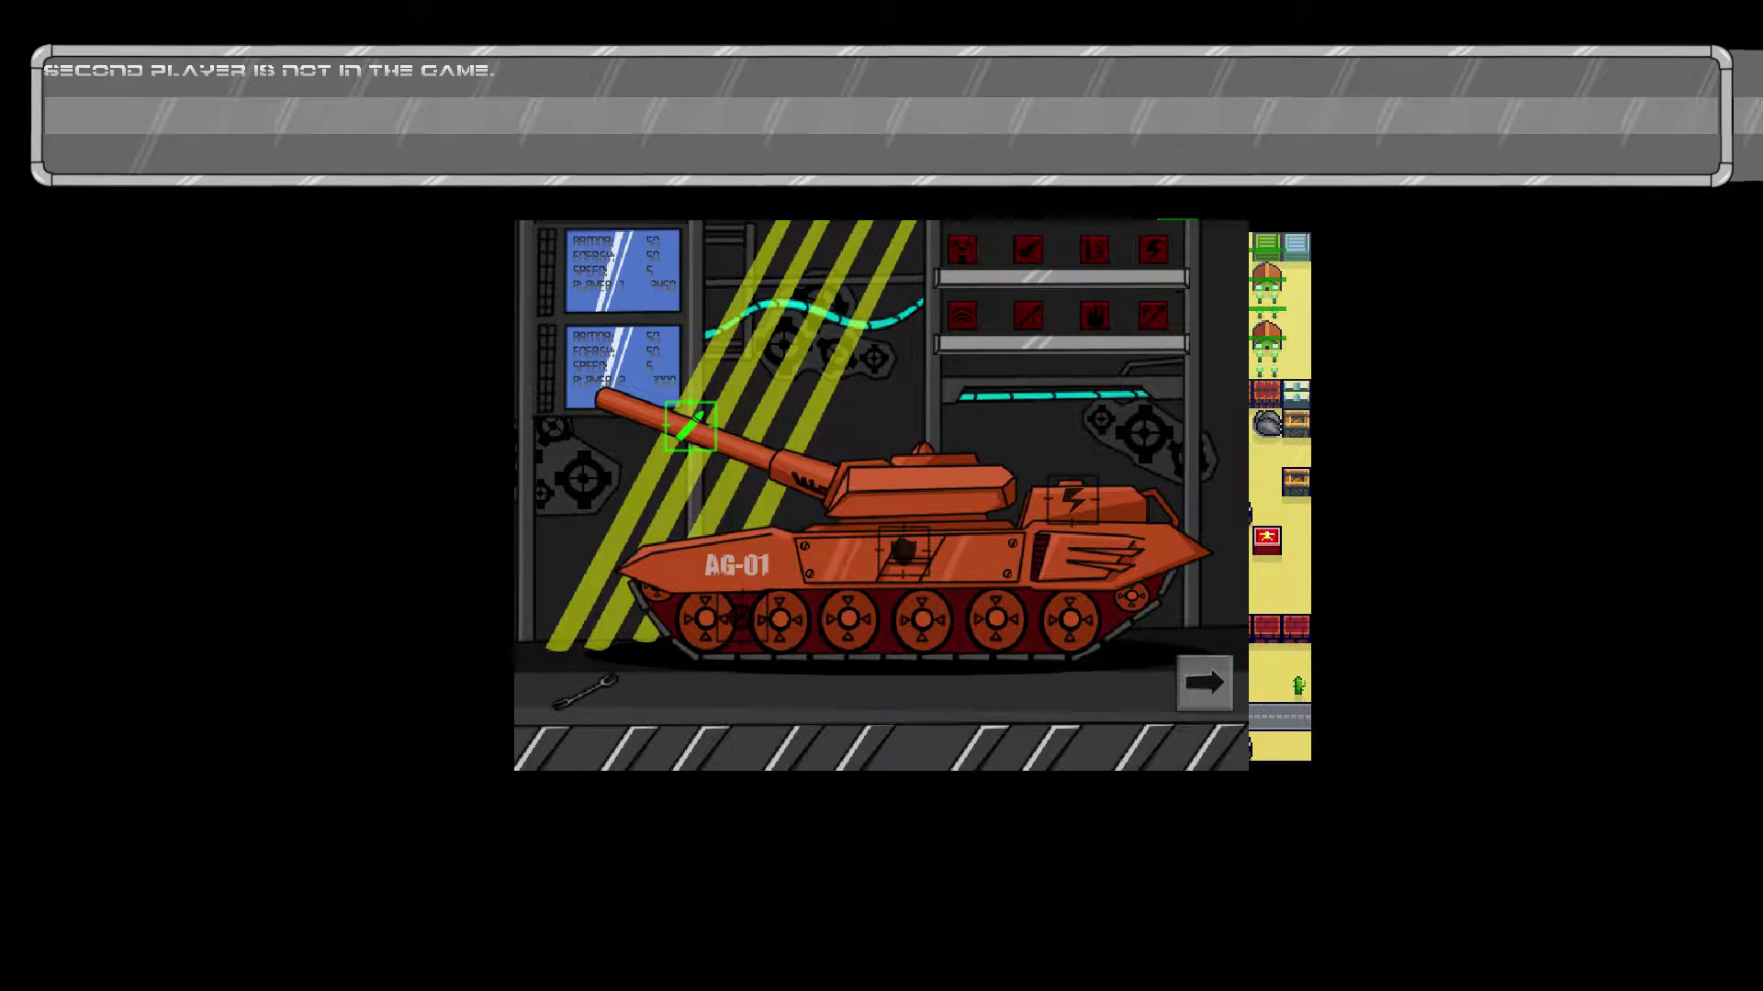
{"action": "key", "text": "space"}
{"action": "key", "text": "space"}
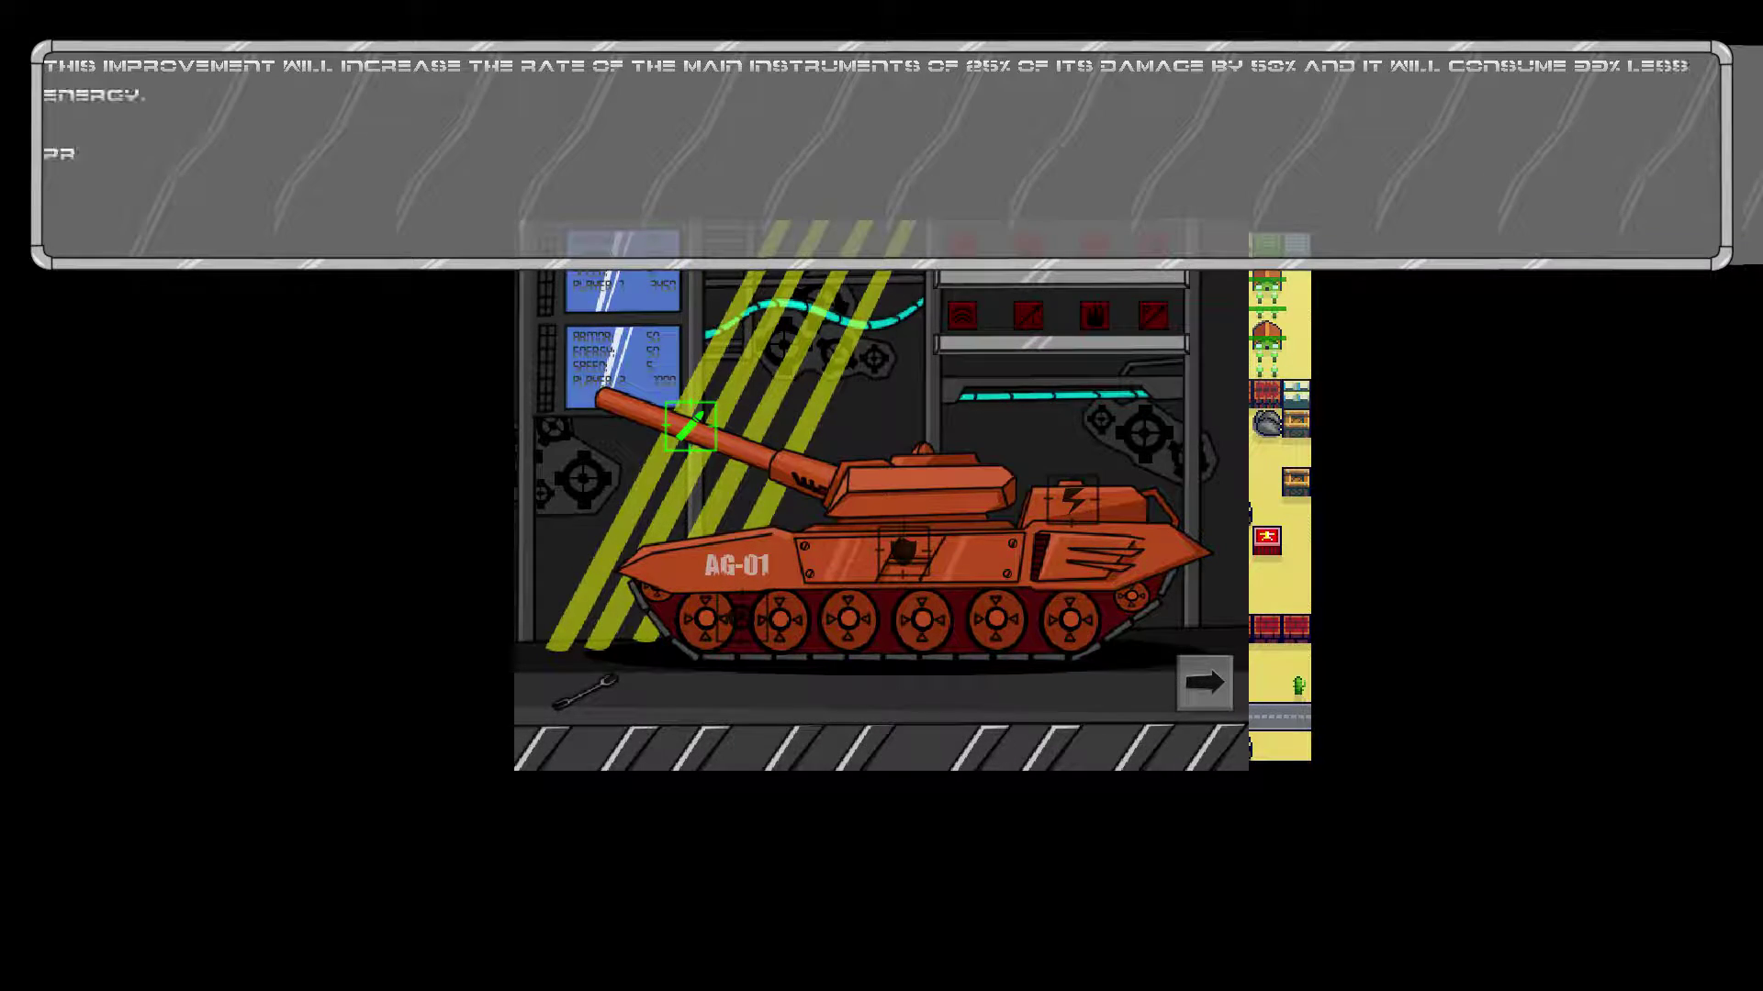
{"action": "key", "text": "Escape"}
Open the energy part upgrade and try buying it for the second player.
{"action": "key", "text": "Right"}
{"action": "key", "text": "space"}
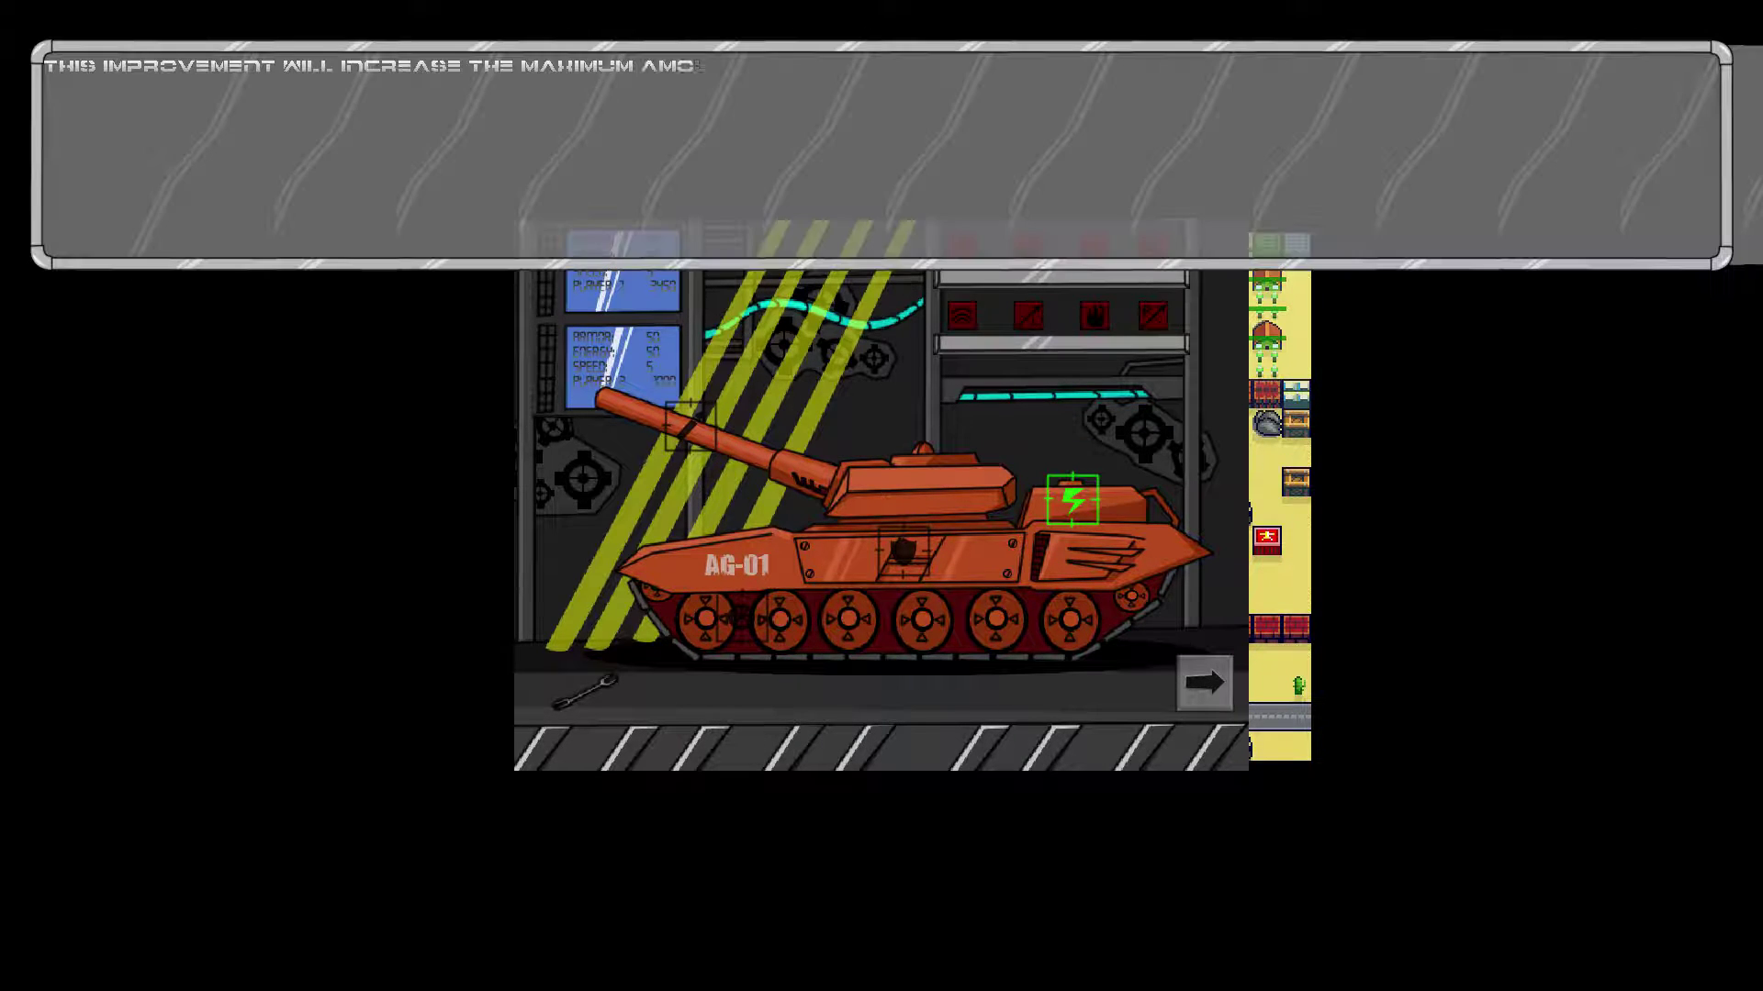
{"action": "key", "text": "Down"}
{"action": "key", "text": "space"}
{"action": "key", "text": "space"}
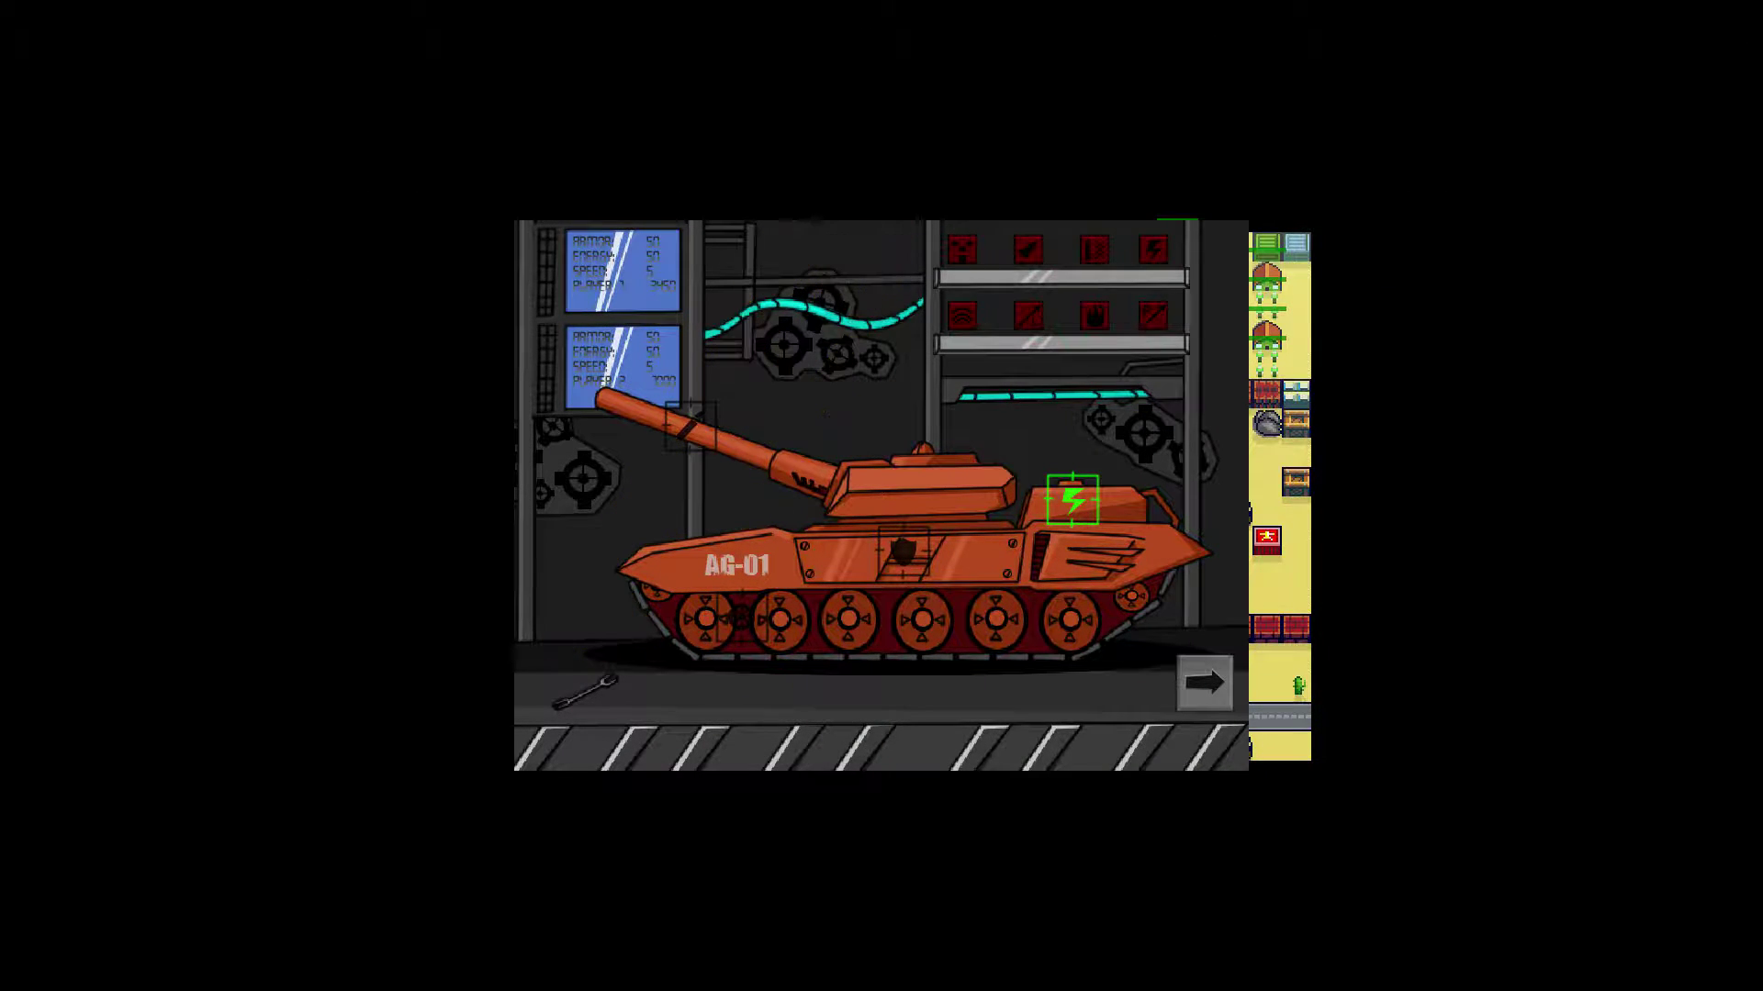
Open the Sonic Wave weapon purchase and cancel it.
{"action": "key", "text": "space"}
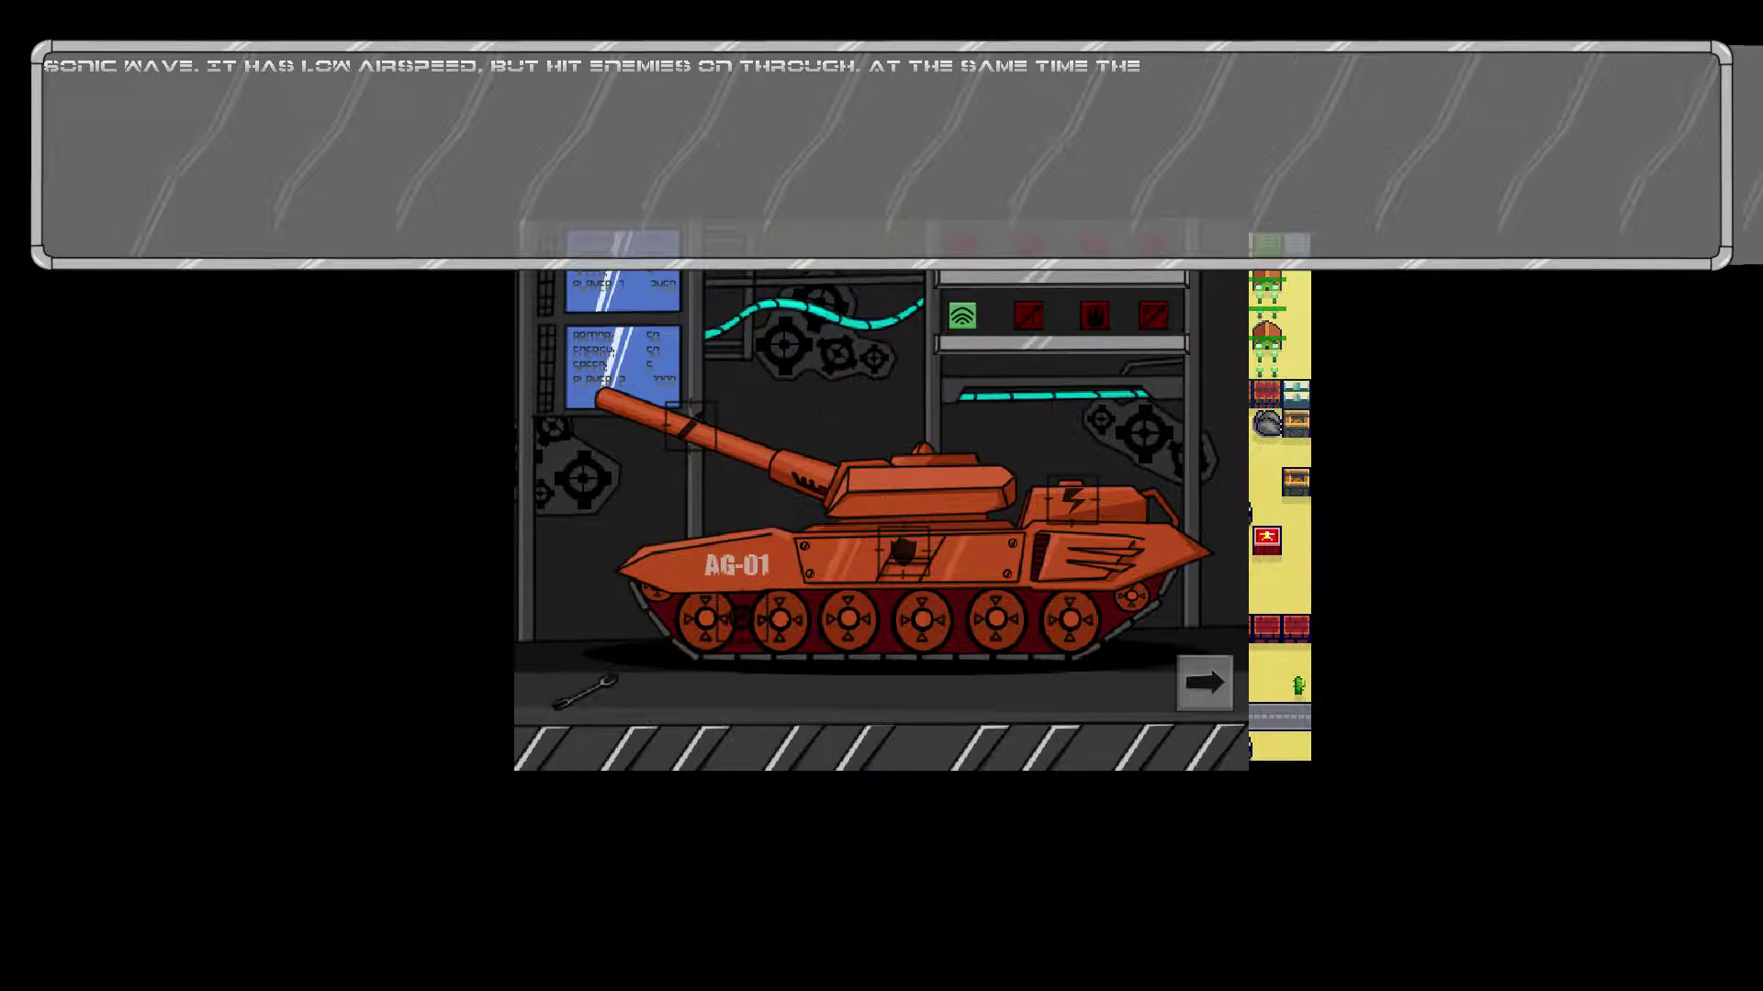
{"action": "key", "text": "space"}
{"action": "key", "text": "space"}
{"action": "key", "text": "Down"}
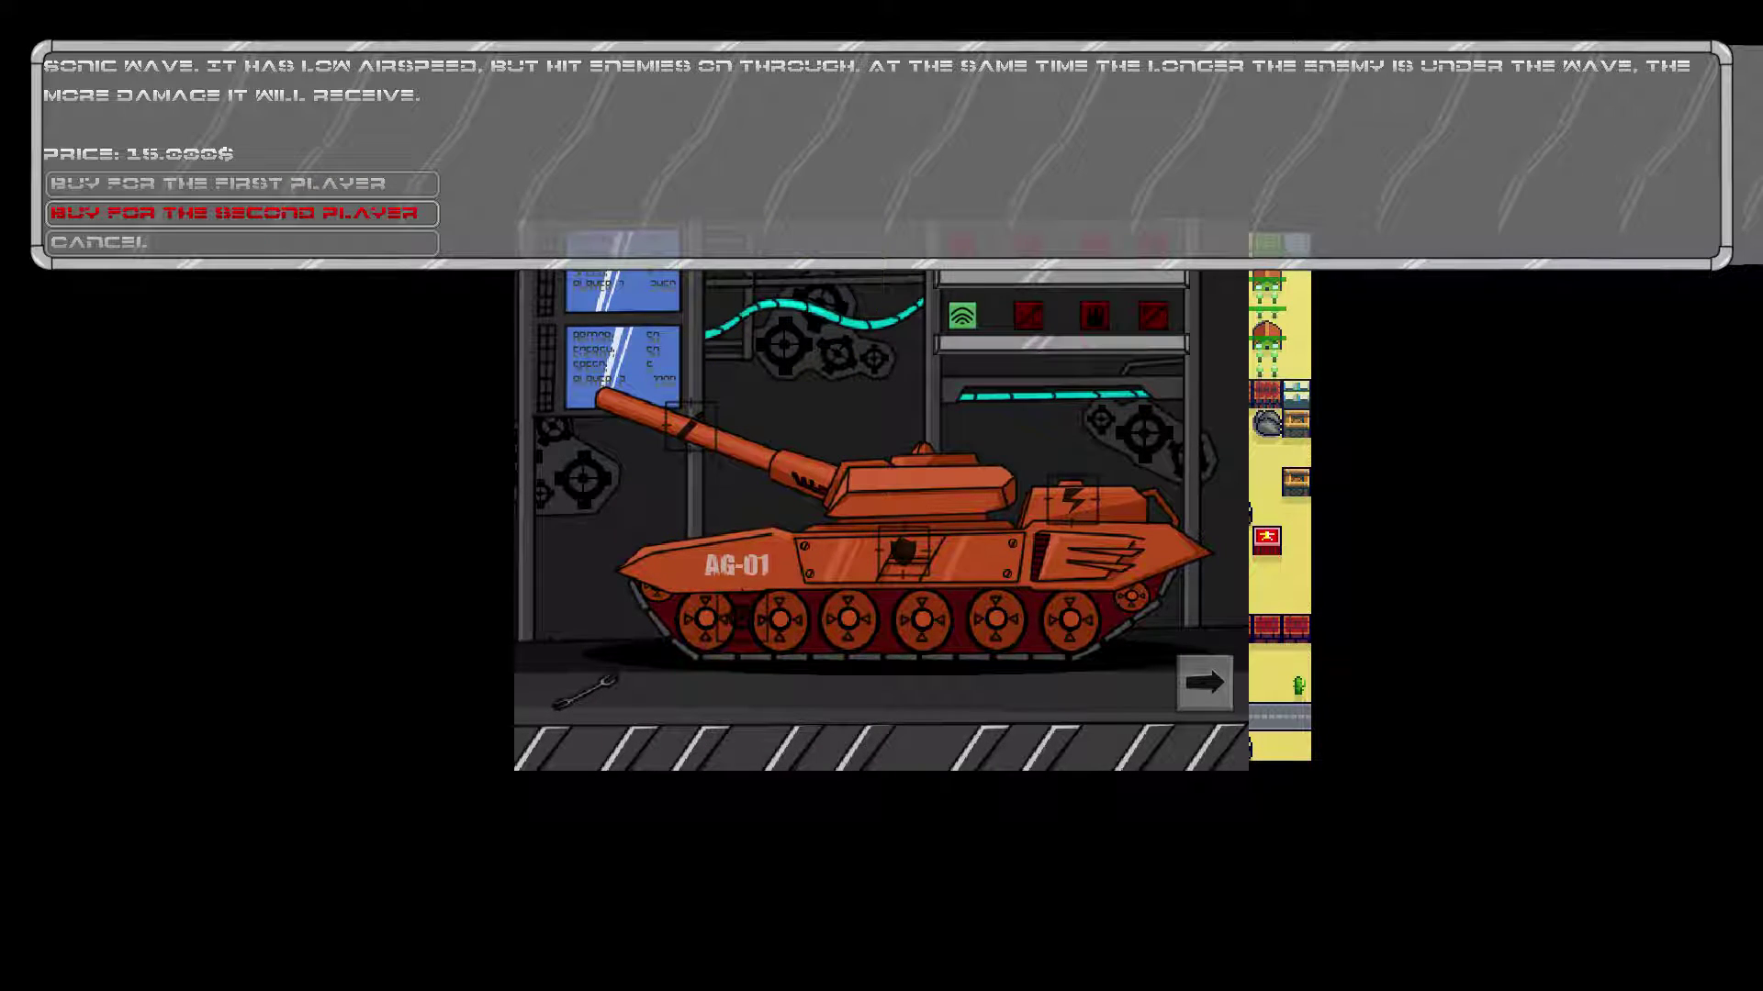
{"action": "key", "text": "Down"}
{"action": "key", "text": "space"}
Browse the other weapon slots and choose to leave the hangar.
{"action": "key", "text": "Up"}
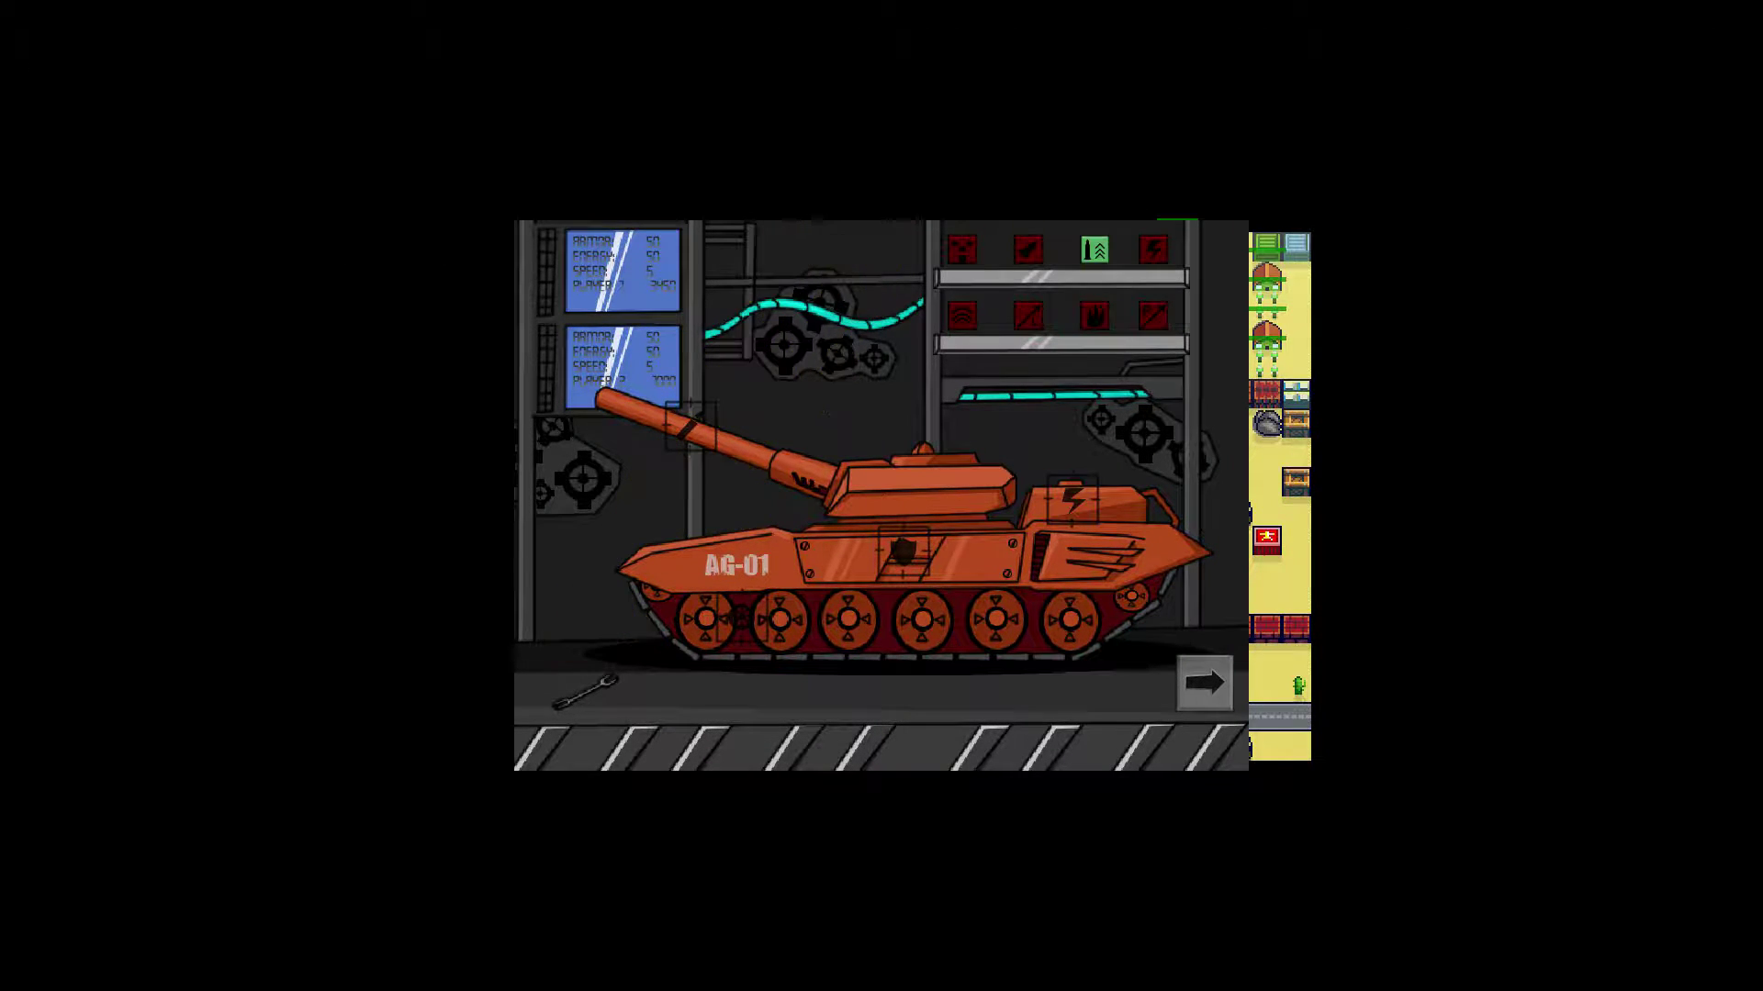
{"action": "key", "text": "Right"}
{"action": "key", "text": "space"}
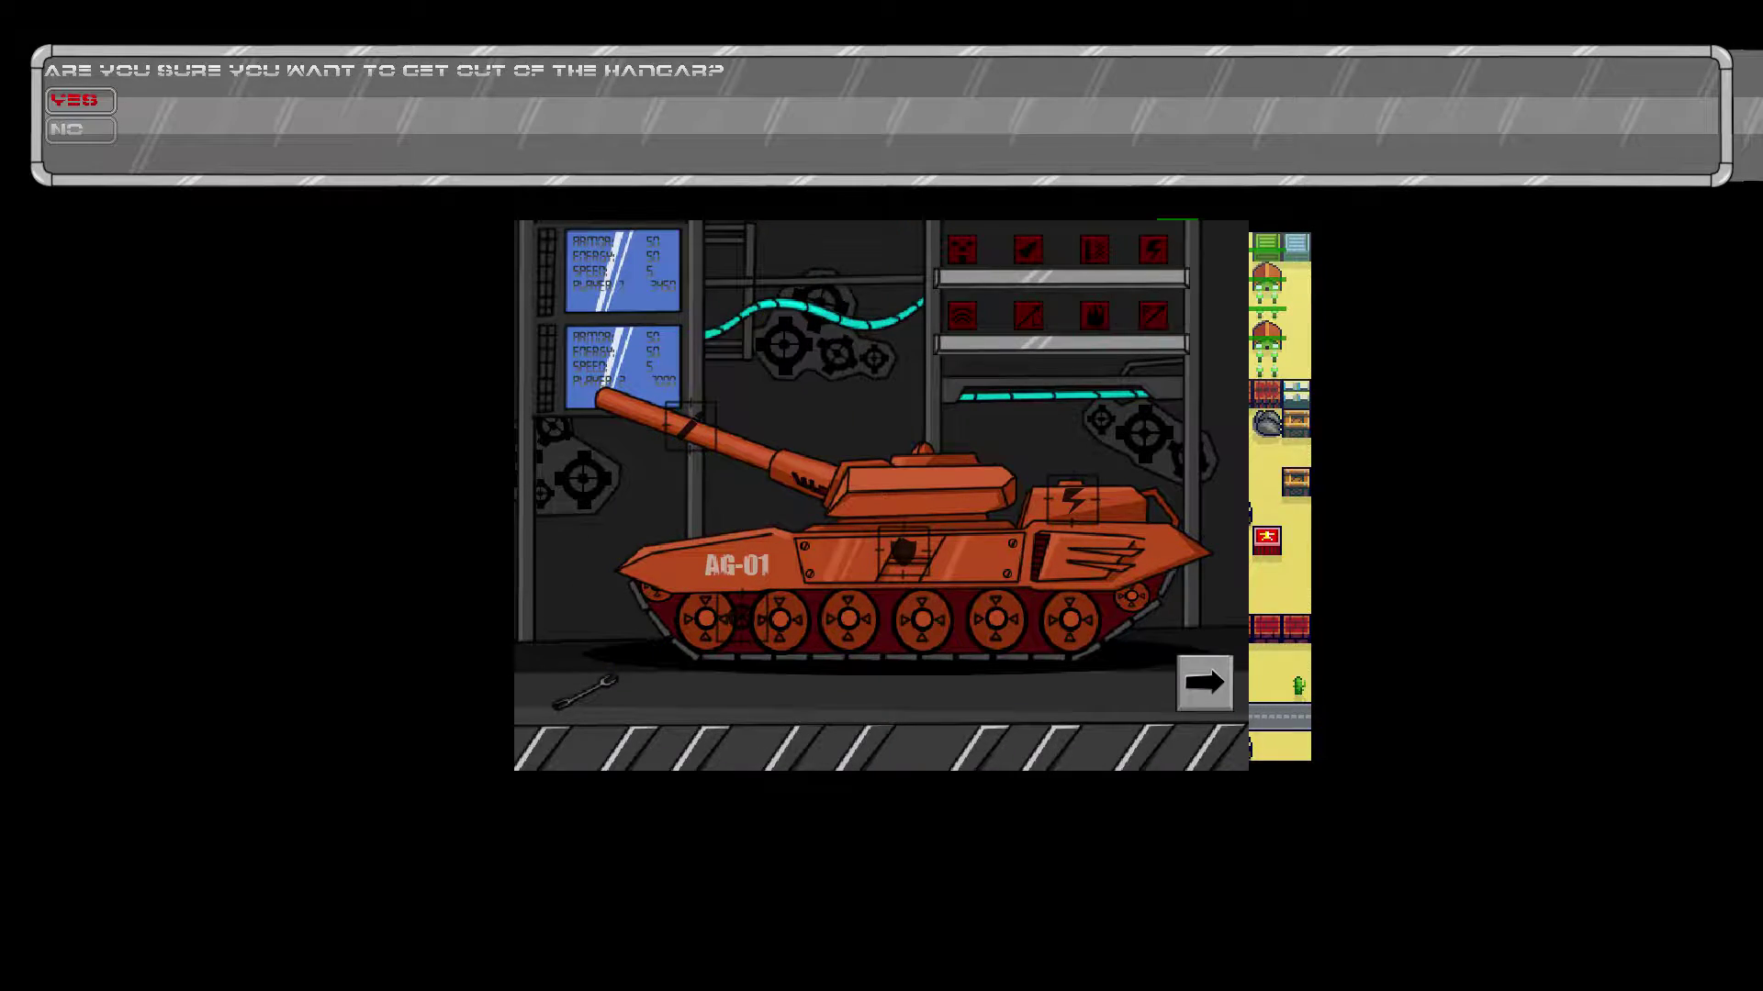
{"action": "key", "text": "space"}
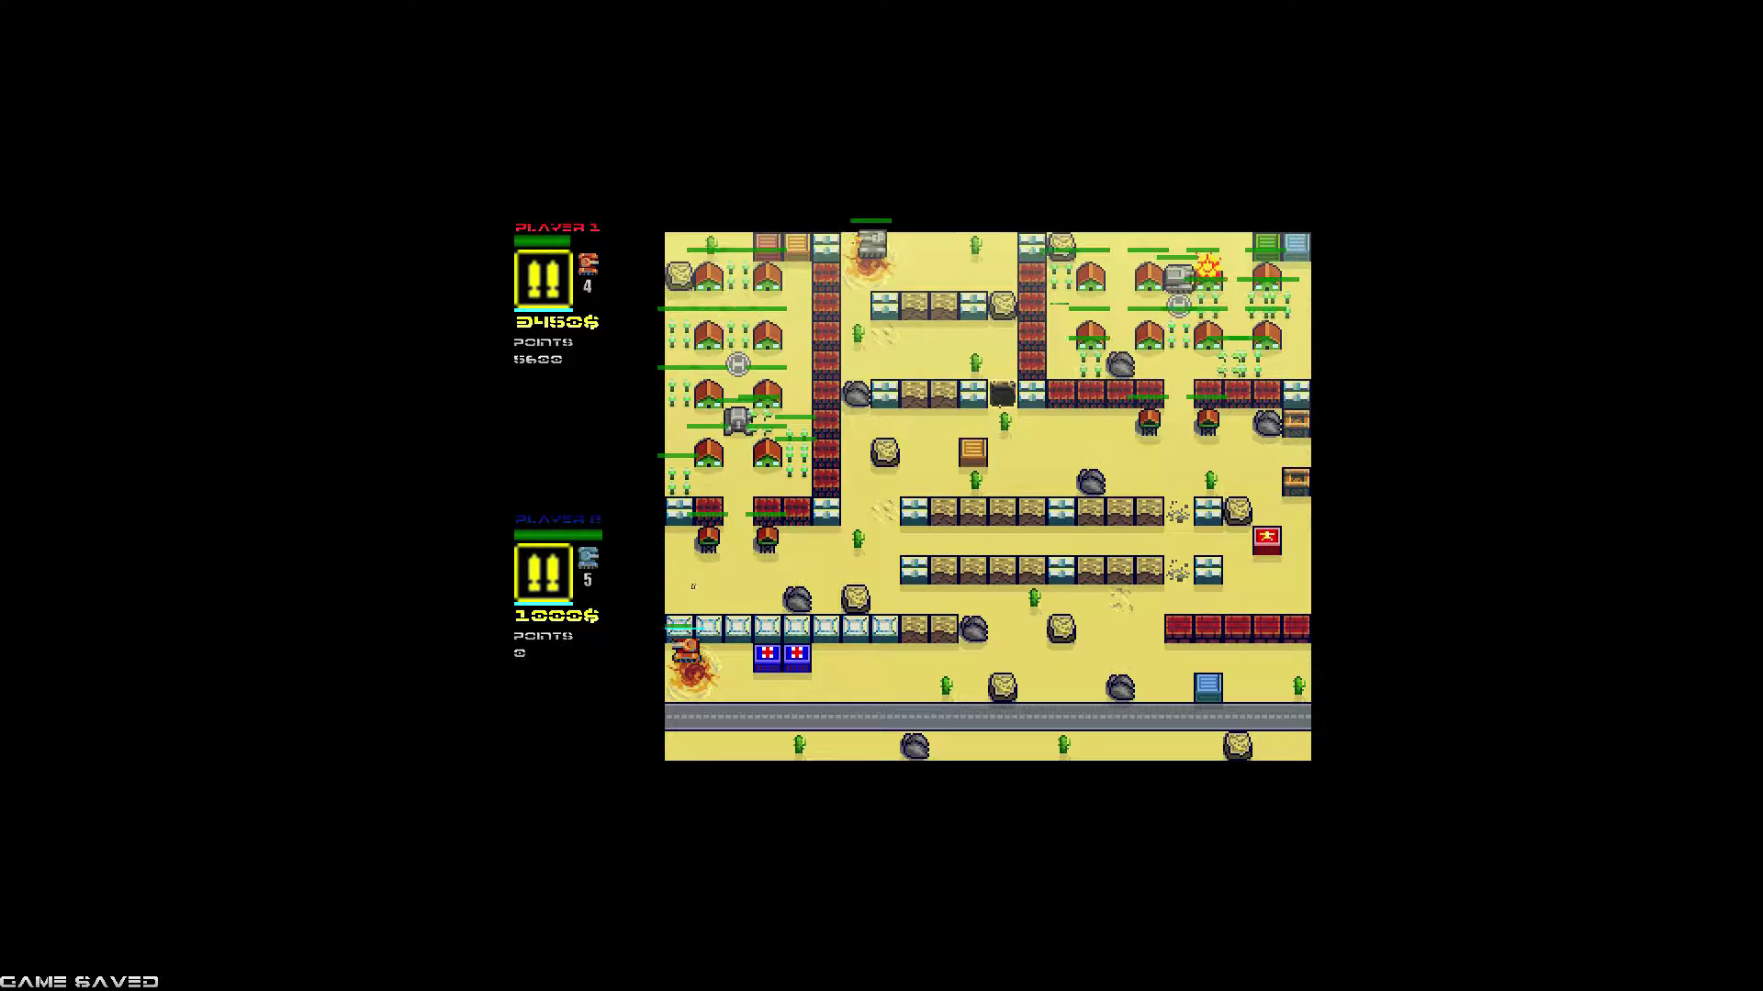
Drive the tank right, down, then right along the village road.
{"action": "key", "text": "Right"}
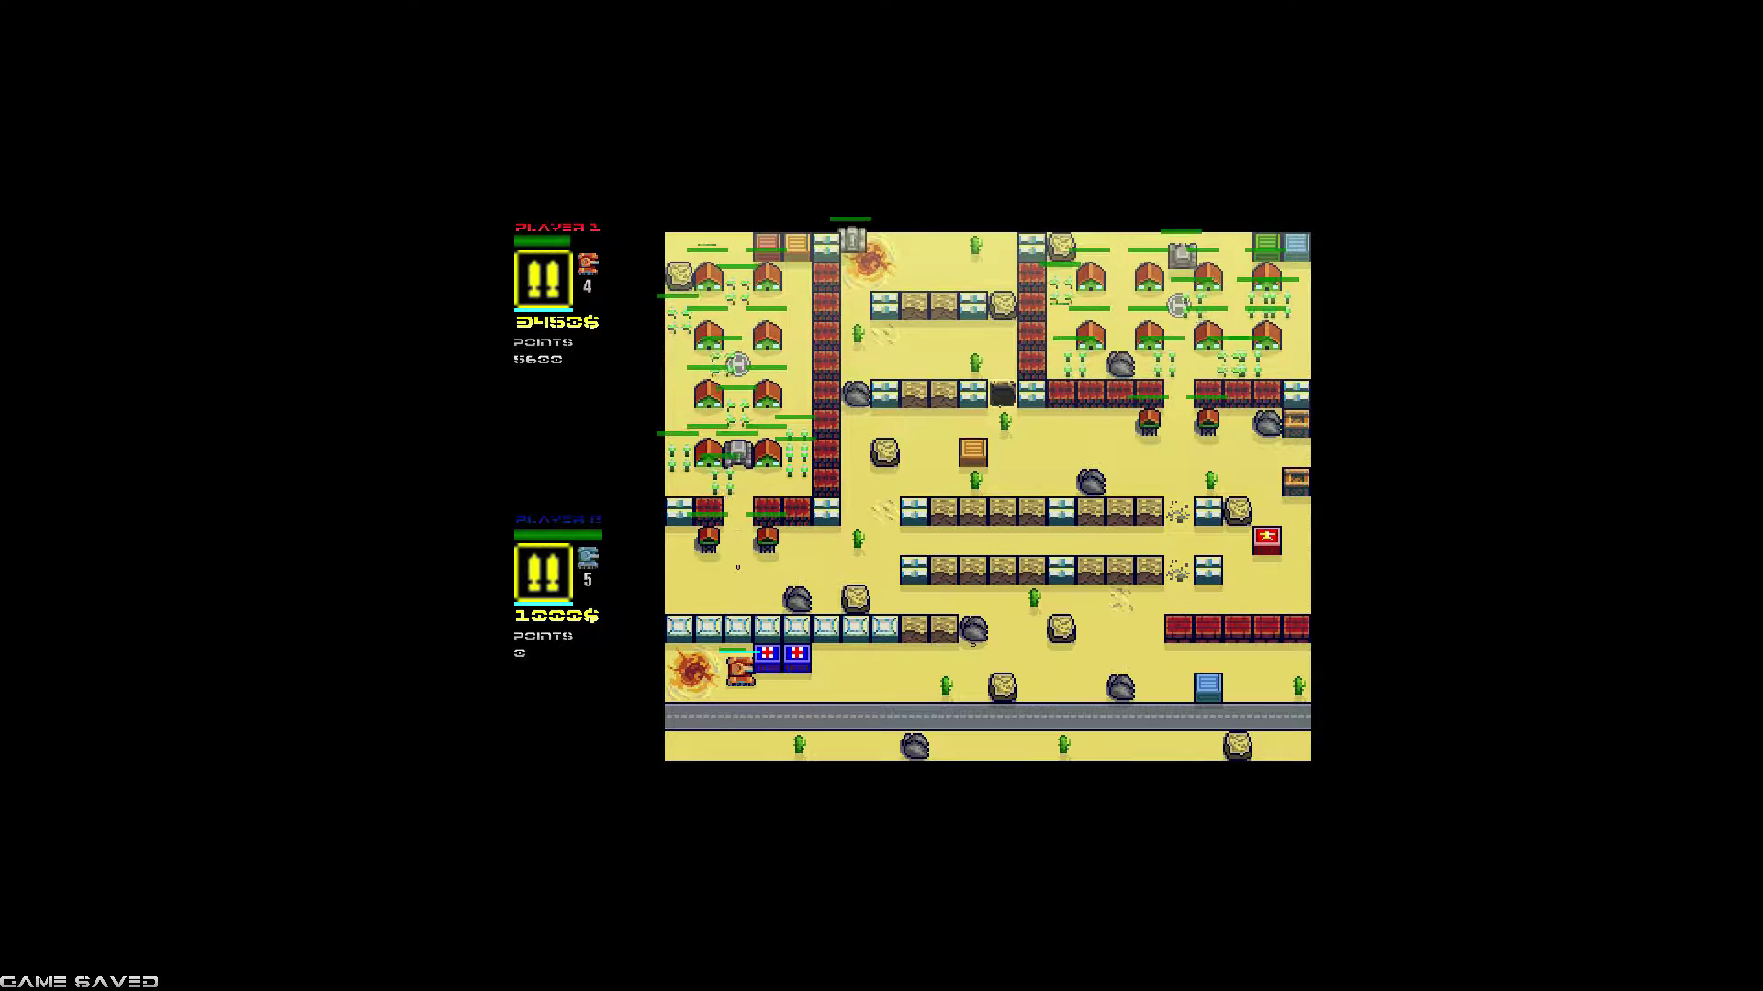
{"action": "key", "text": "Down"}
{"action": "key", "text": "Right"}
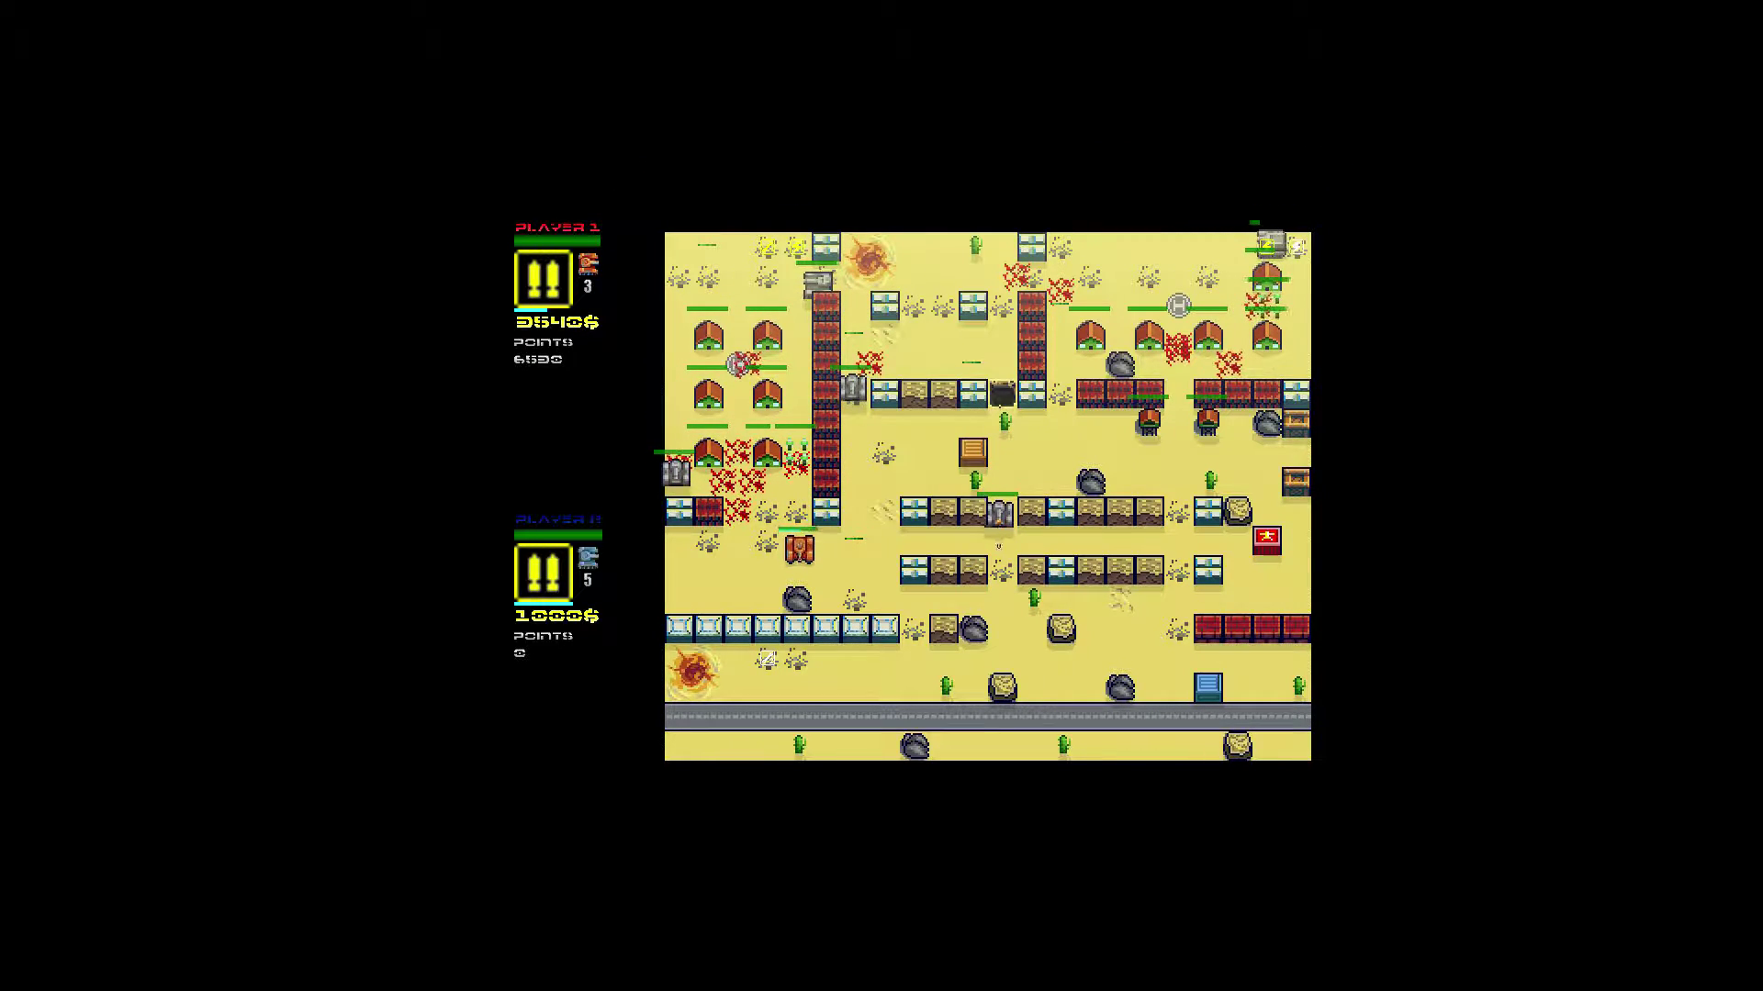
Maneuver left, up and right, destroying enemy tanks including the one above.
{"action": "key", "text": "Left"}
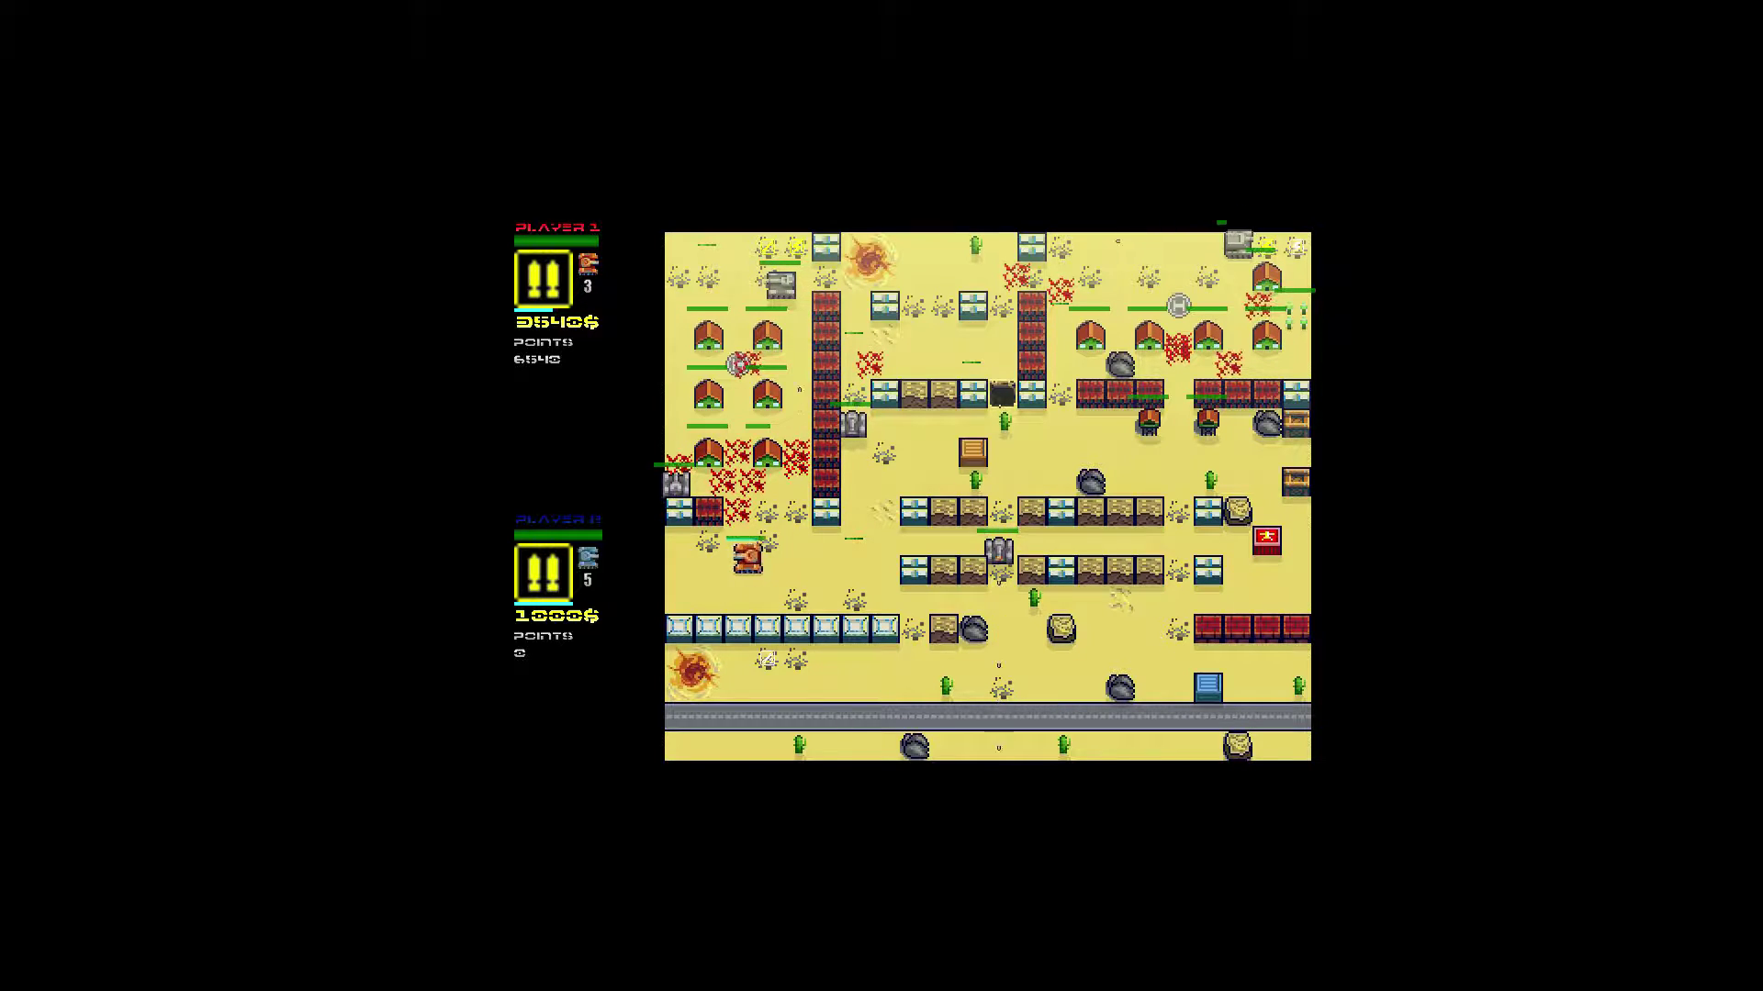
{"action": "key", "text": "Left"}
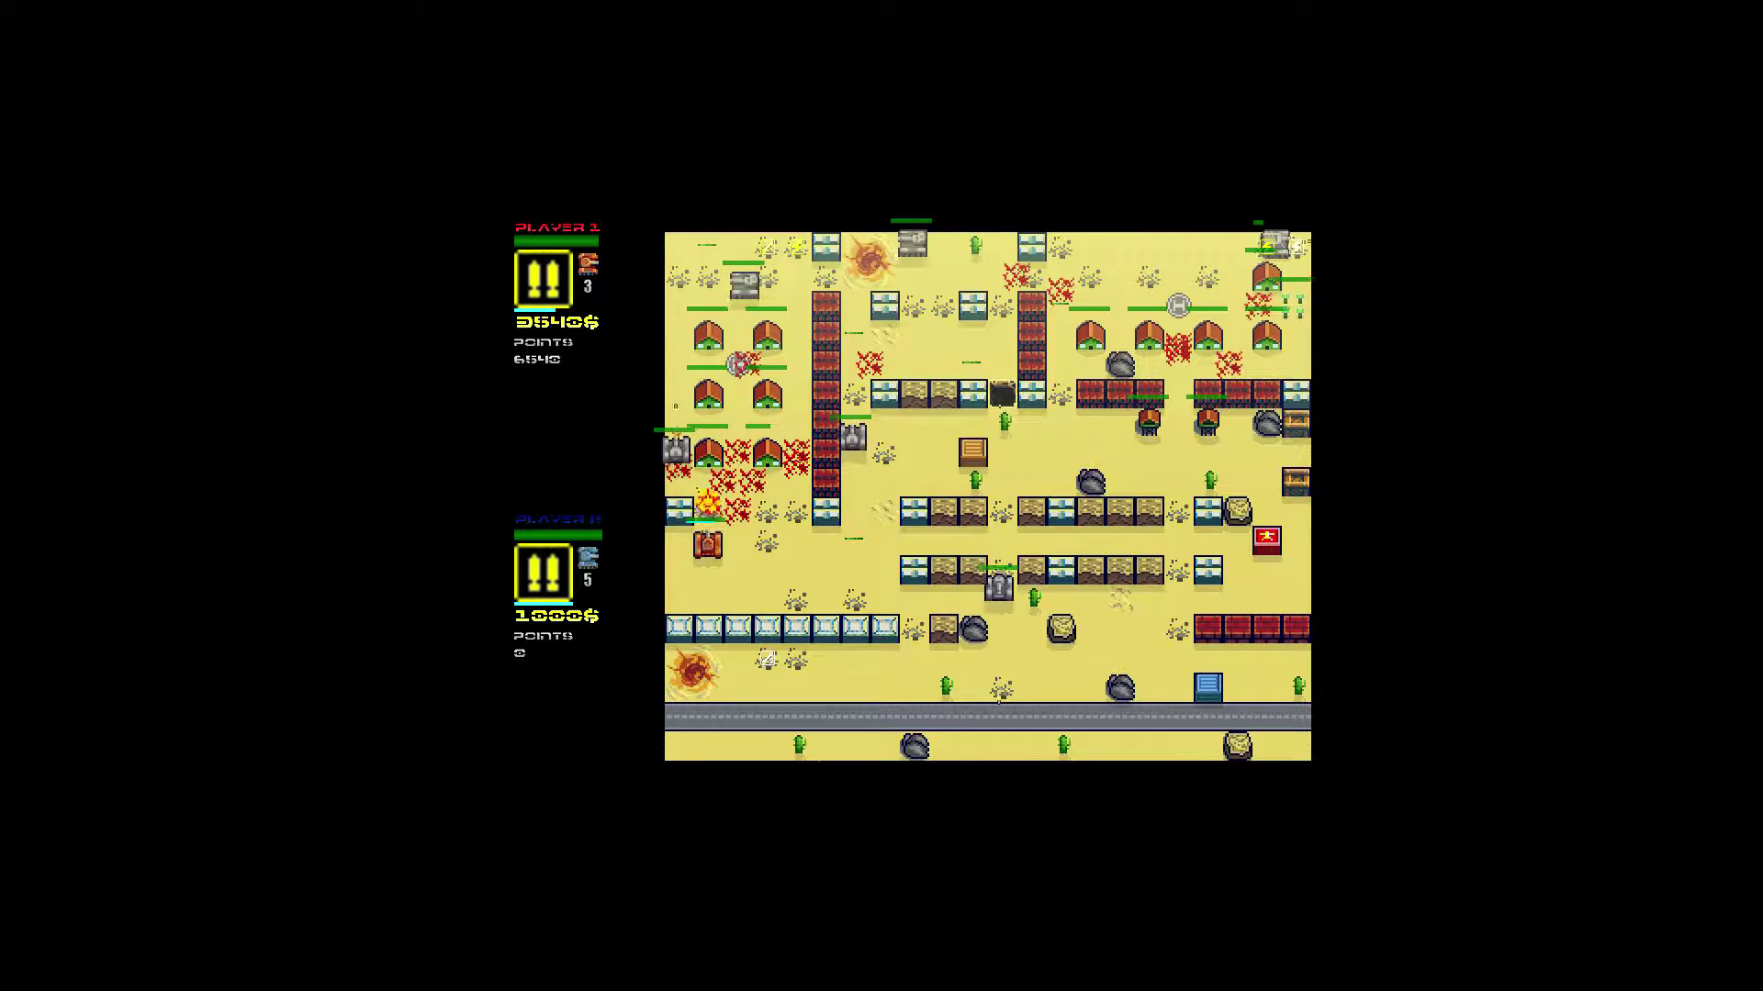
{"action": "key", "text": "Up"}
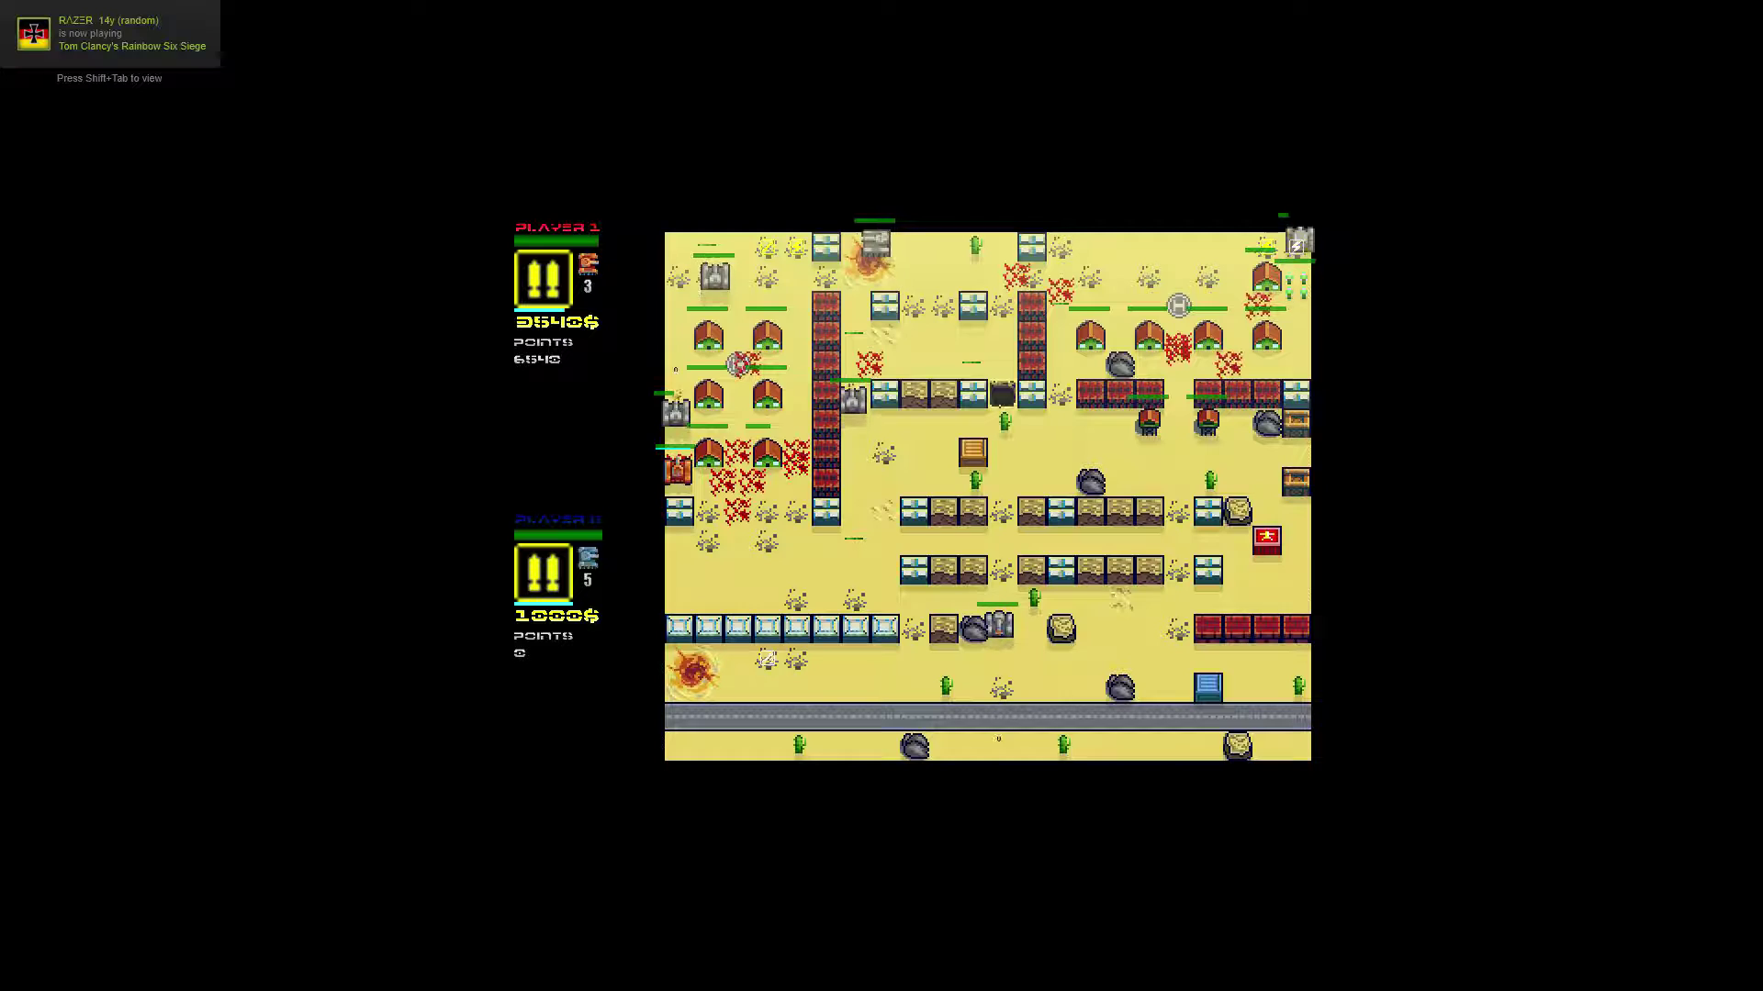
{"action": "key", "text": "Right"}
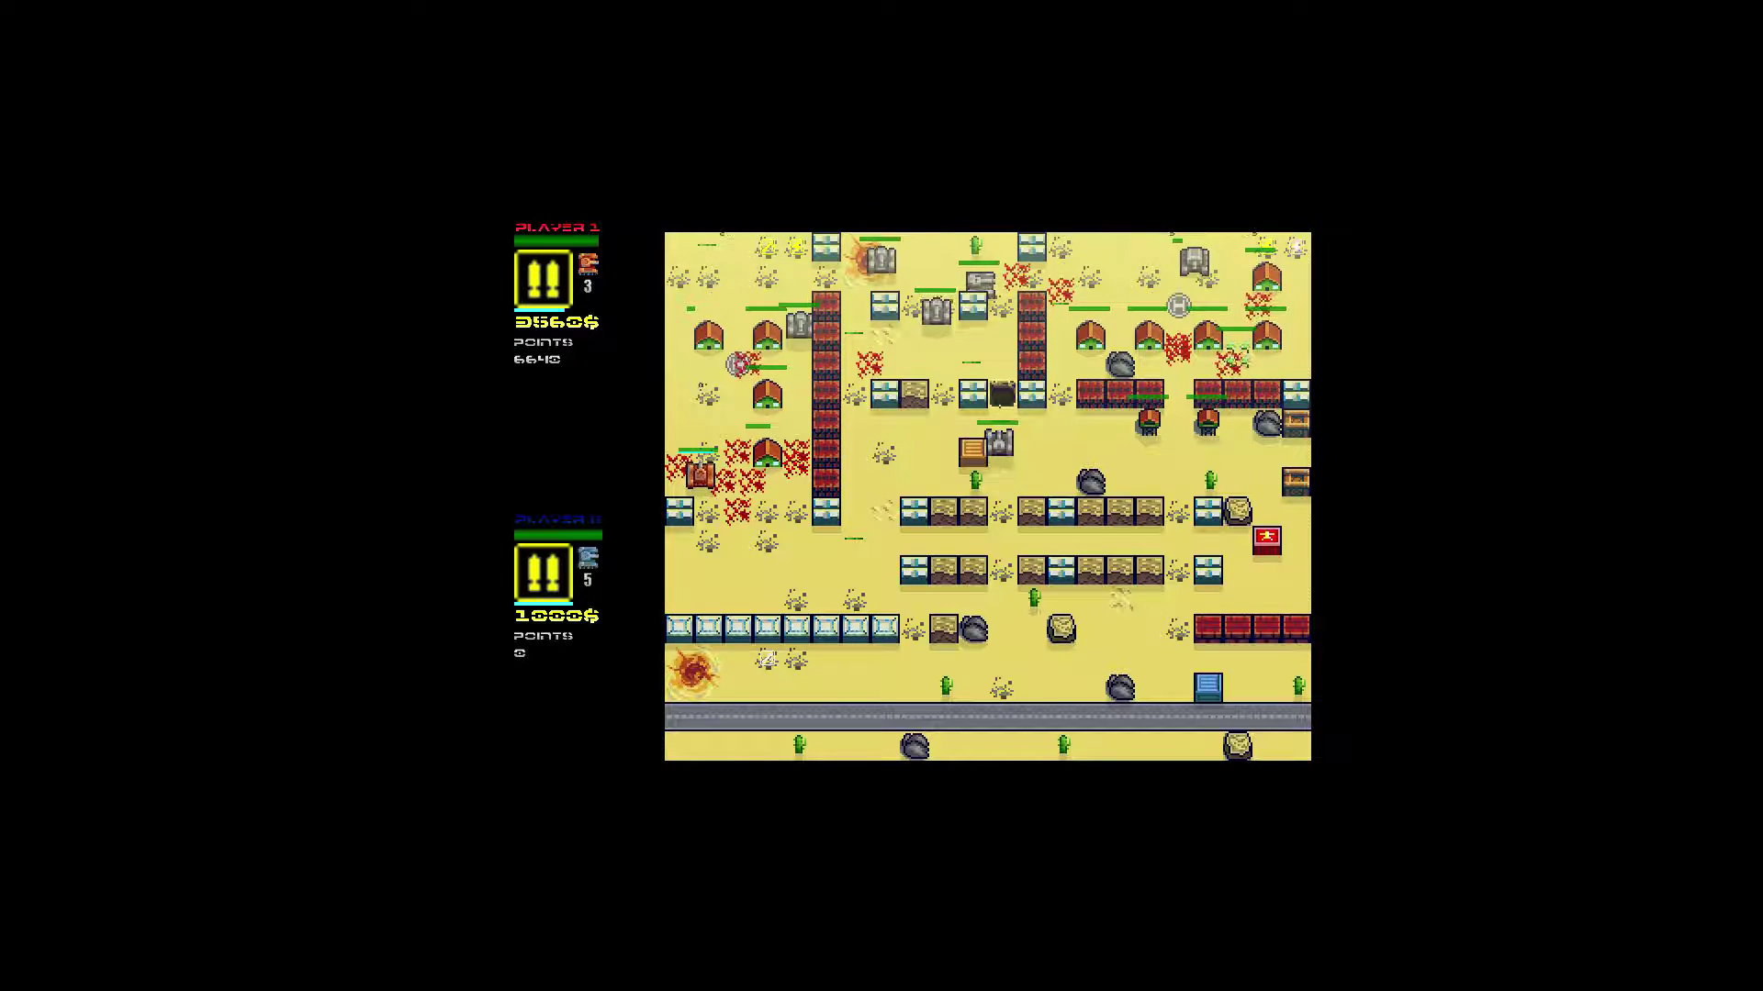
{"action": "key", "text": "Right"}
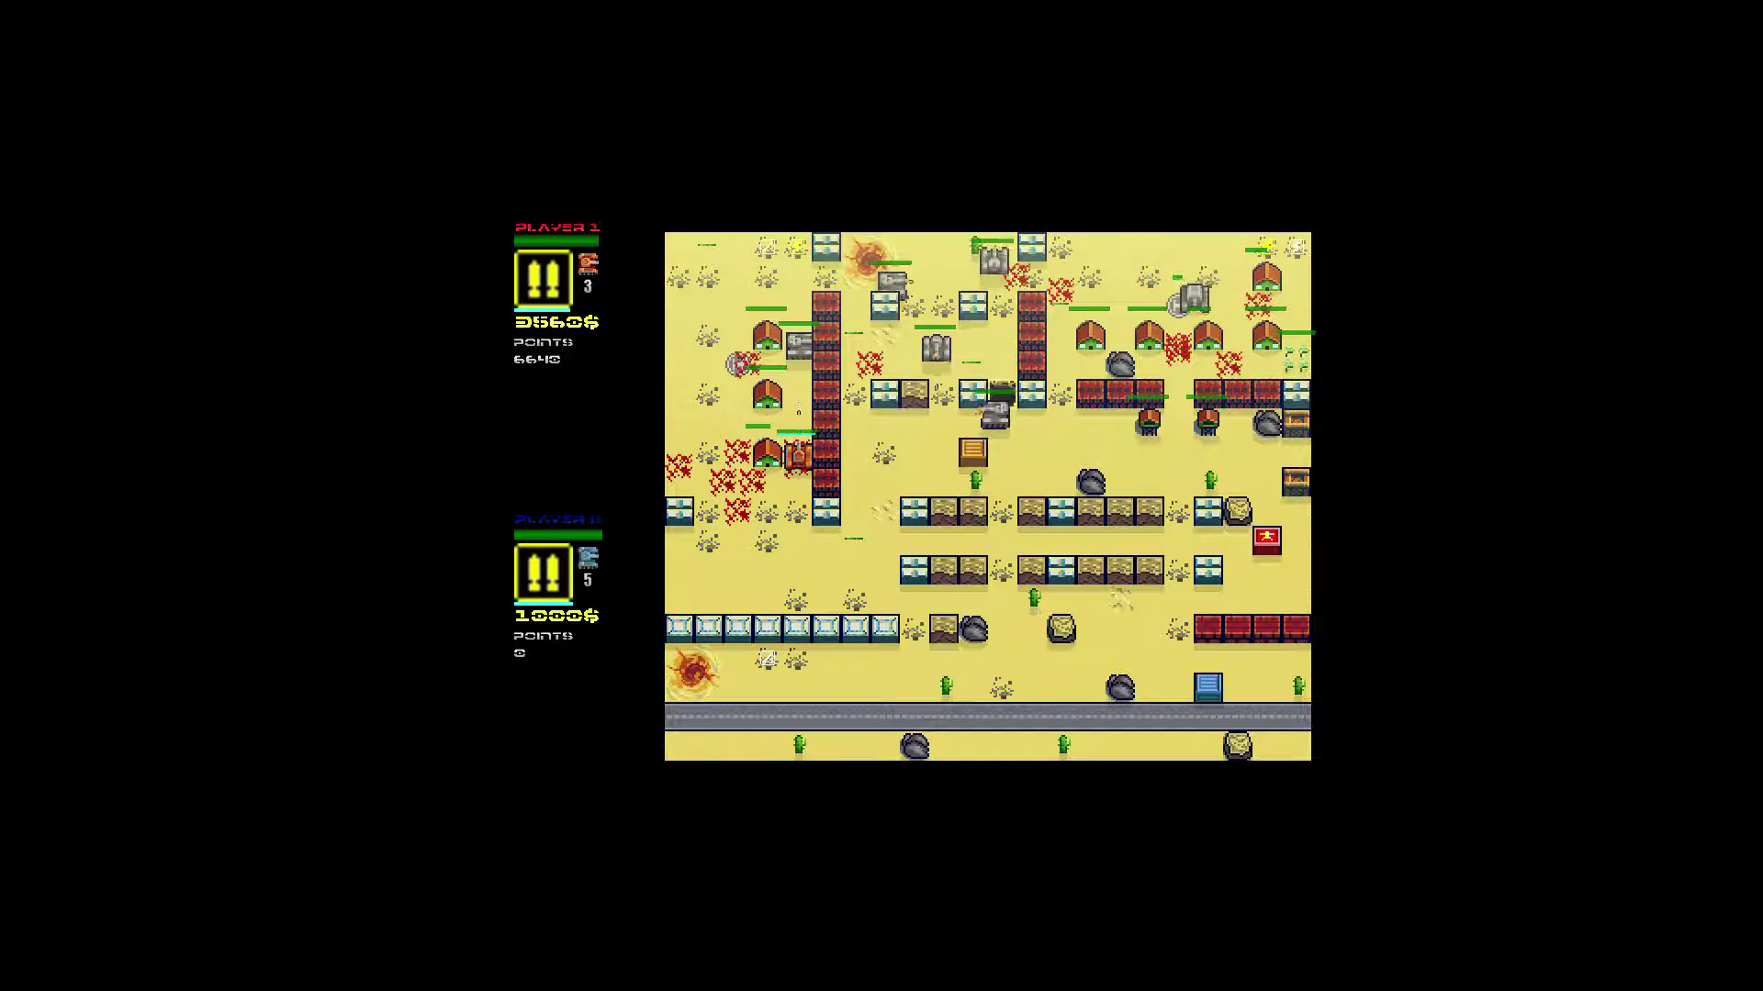
{"action": "key", "text": "space"}
{"action": "key", "text": "Left"}
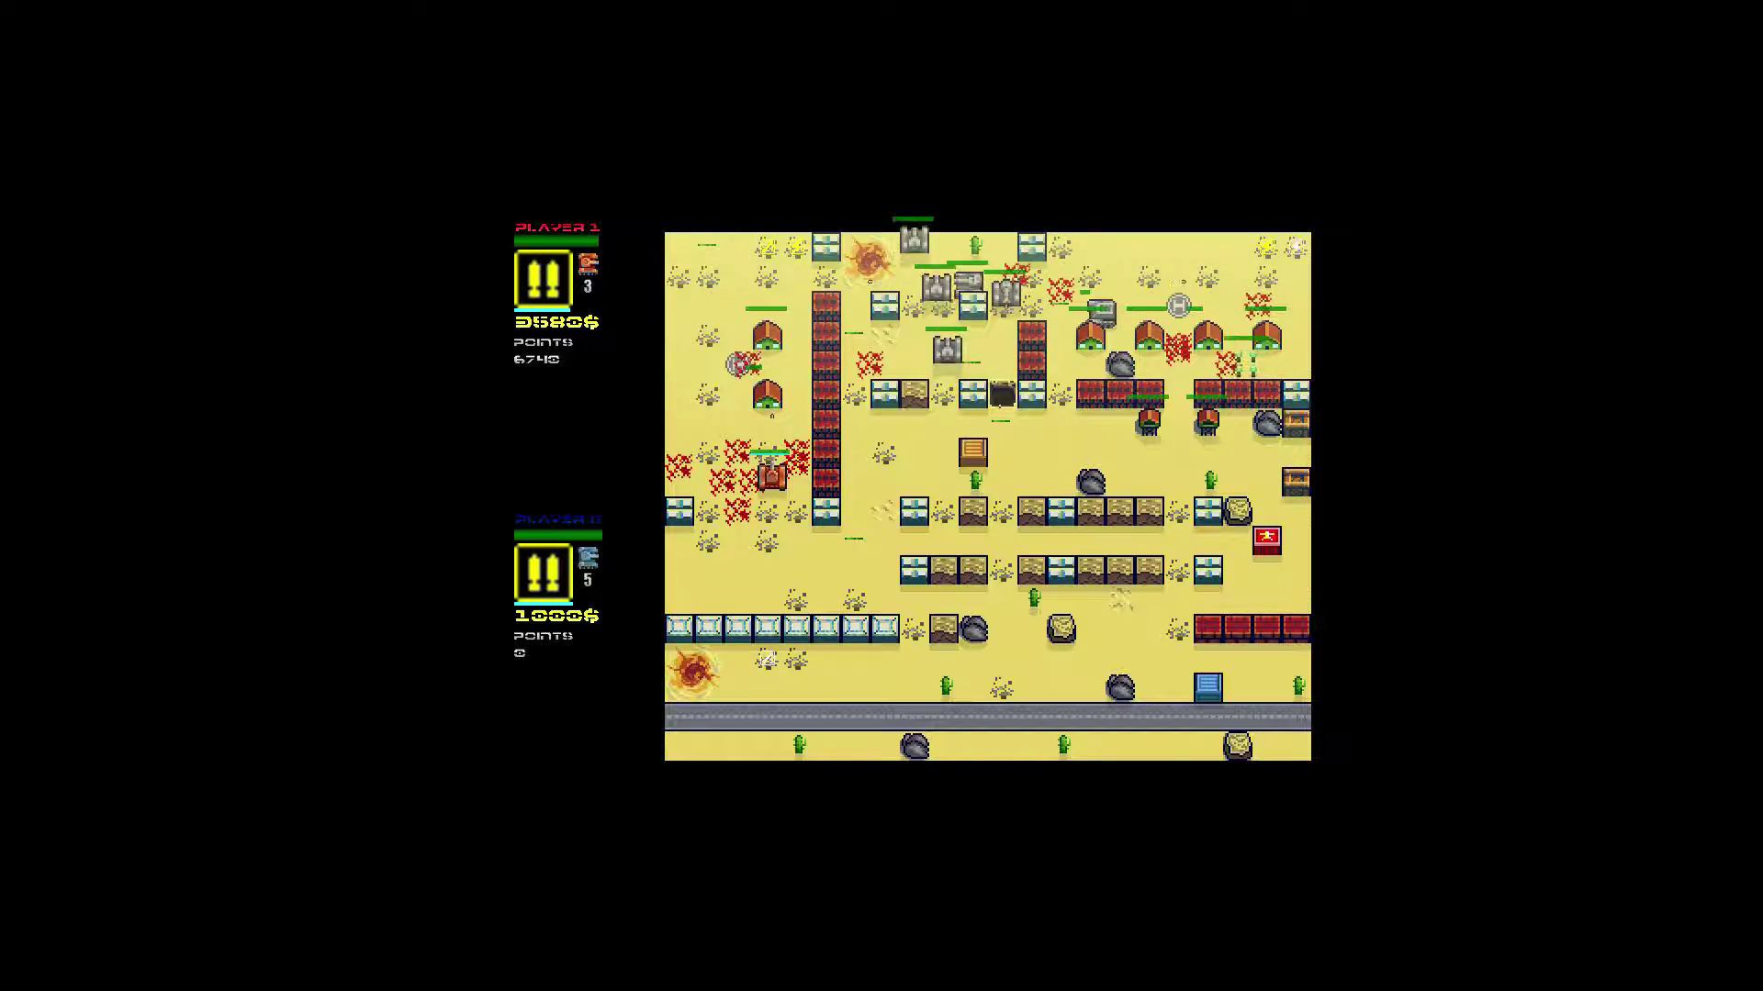
Push up toward the enemies, then drive right and hit another enemy.
{"action": "key", "text": "Up"}
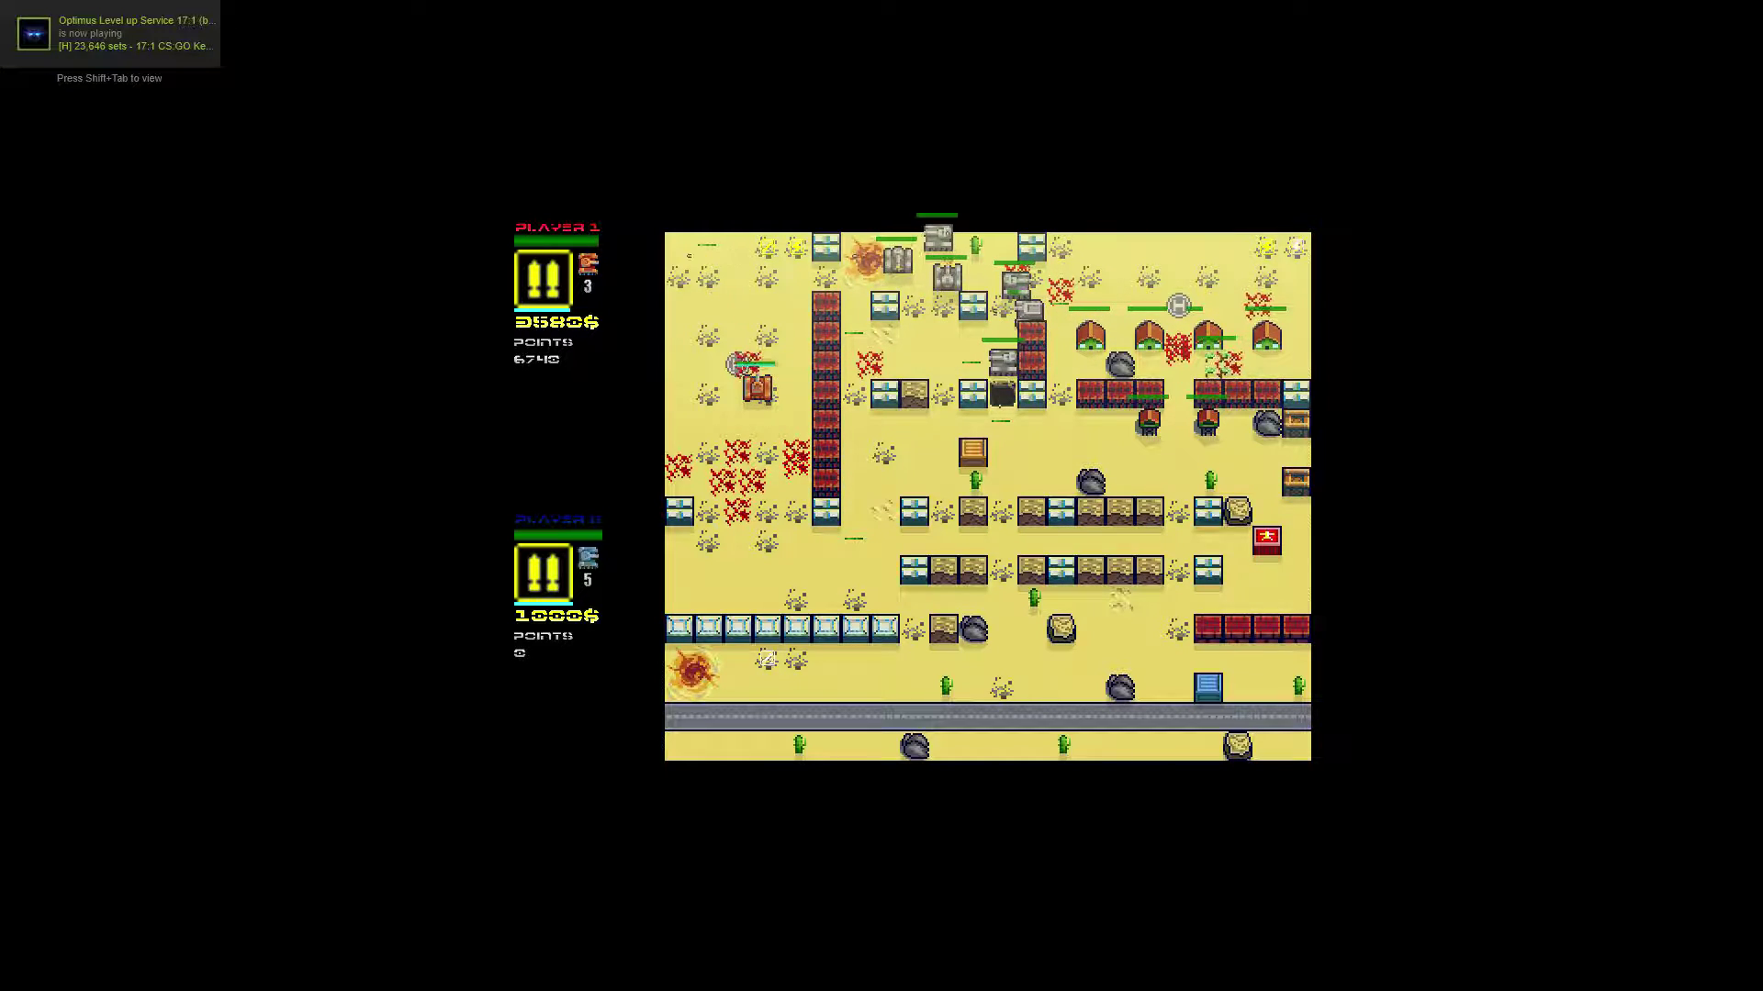
{"action": "key", "text": "Up"}
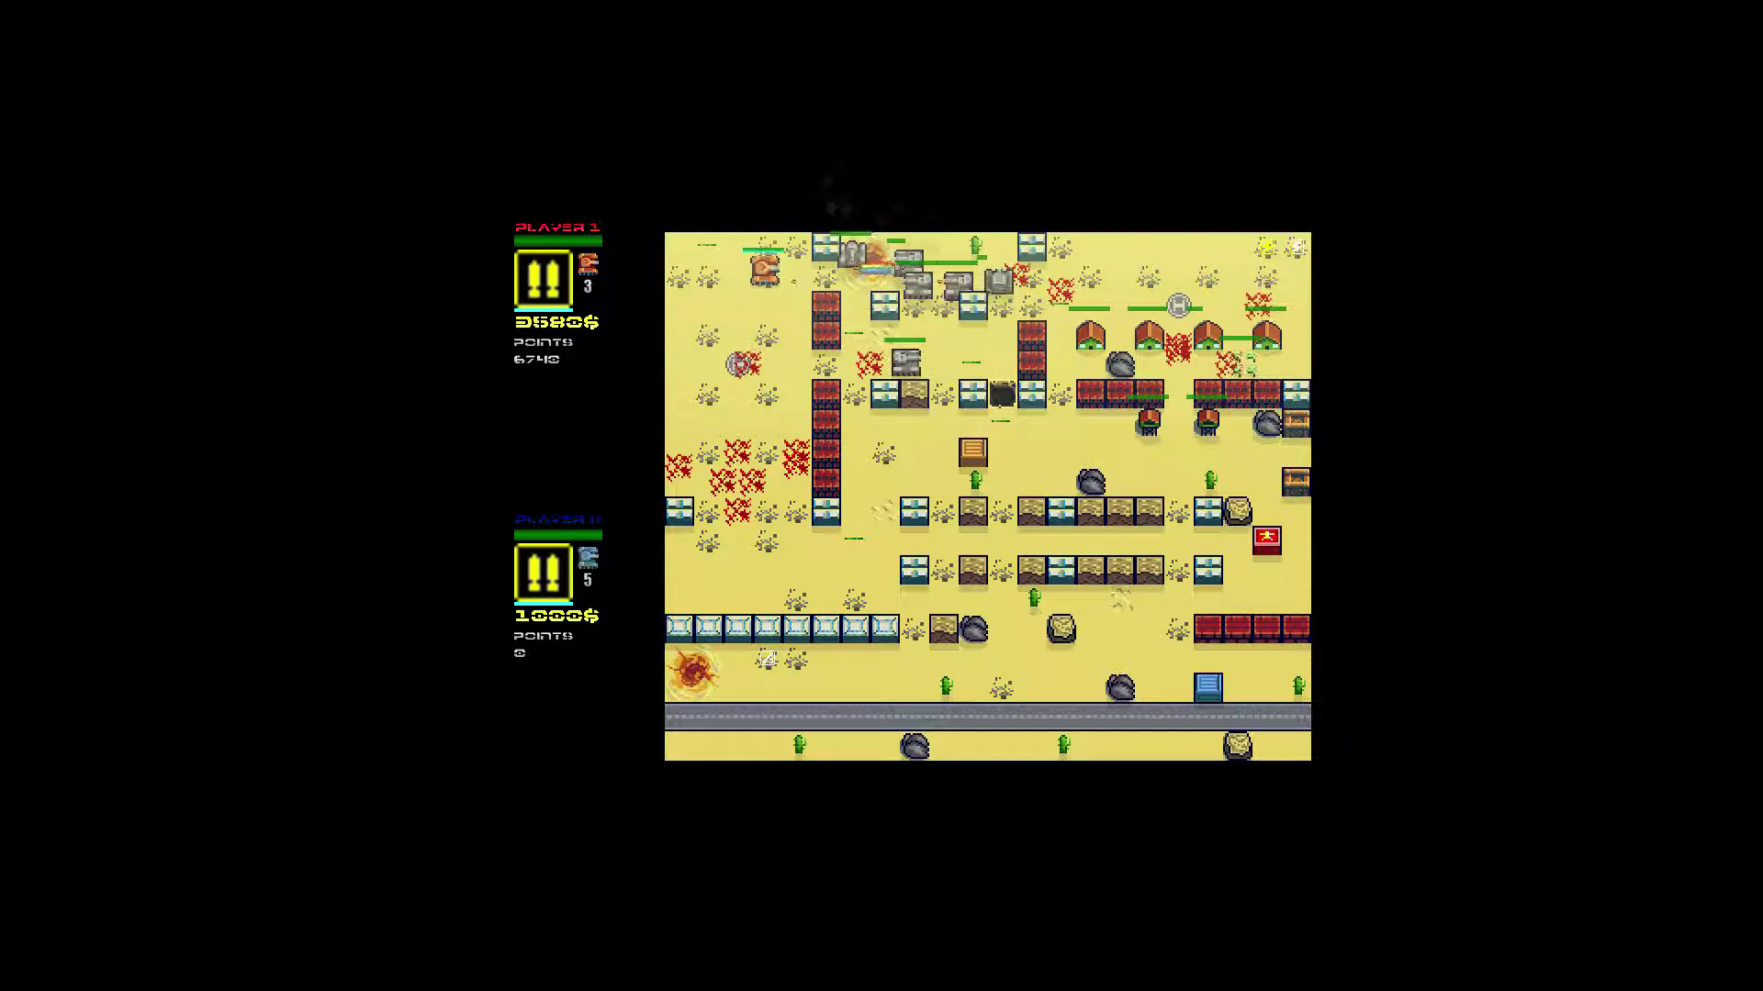
{"action": "key", "text": "Down"}
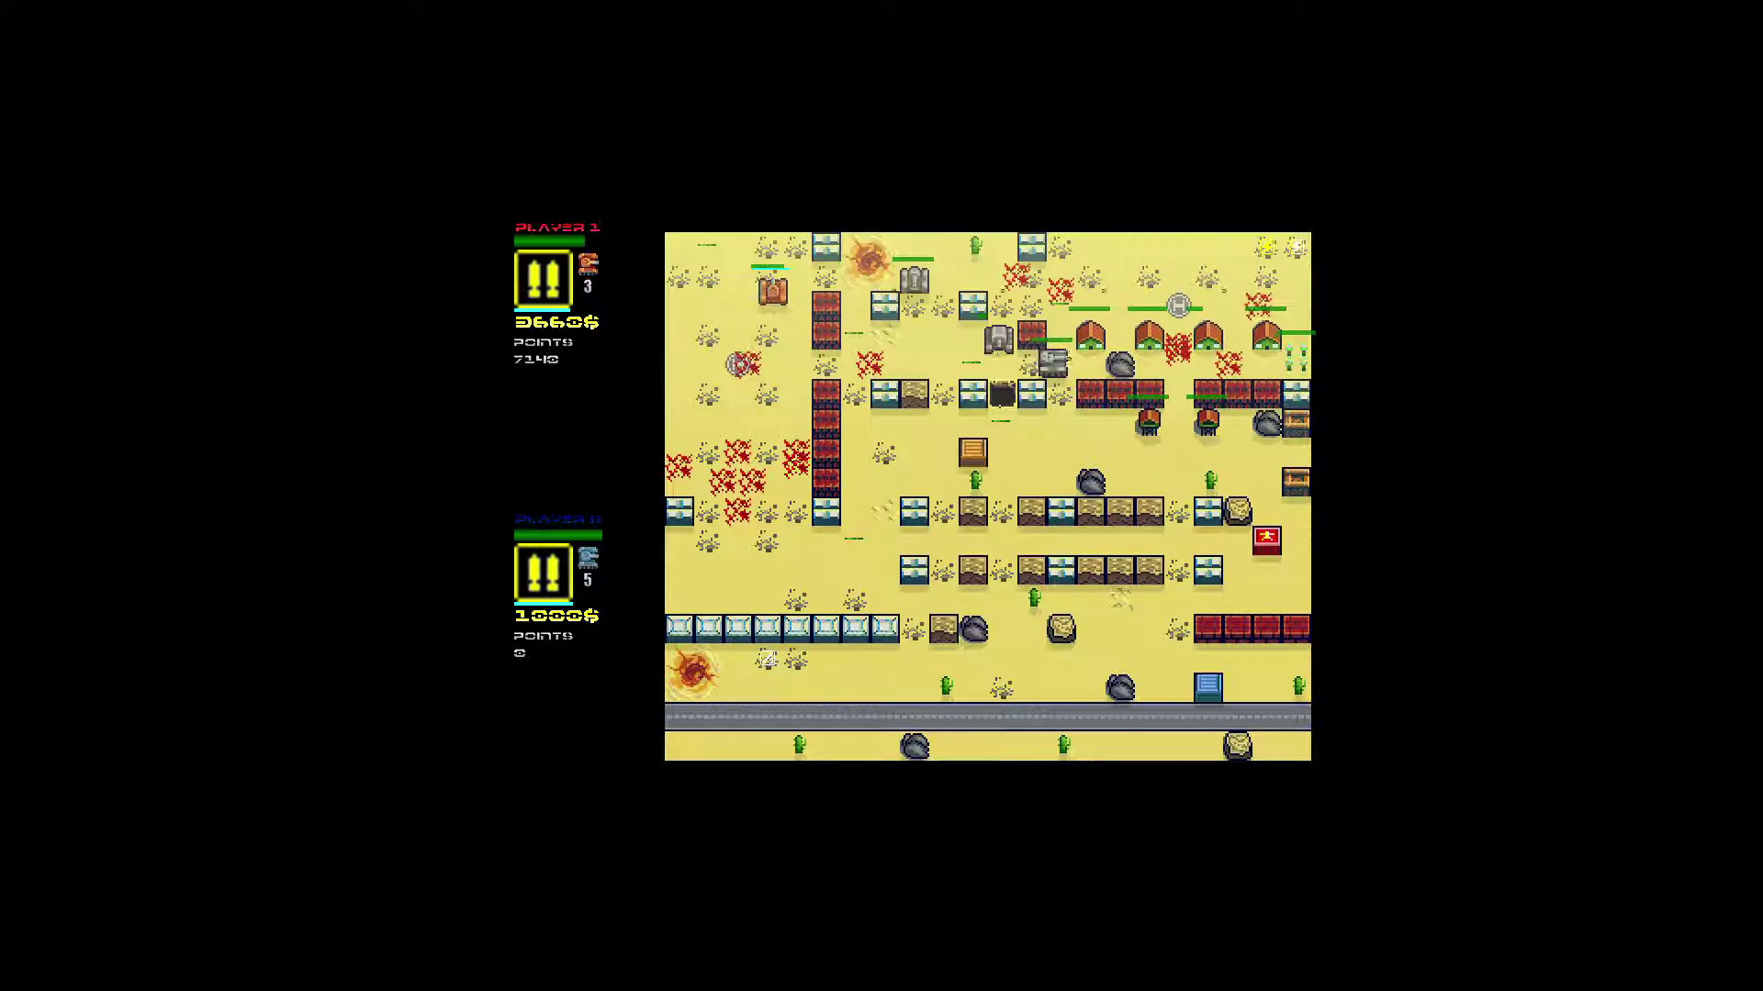
{"action": "key", "text": "Right"}
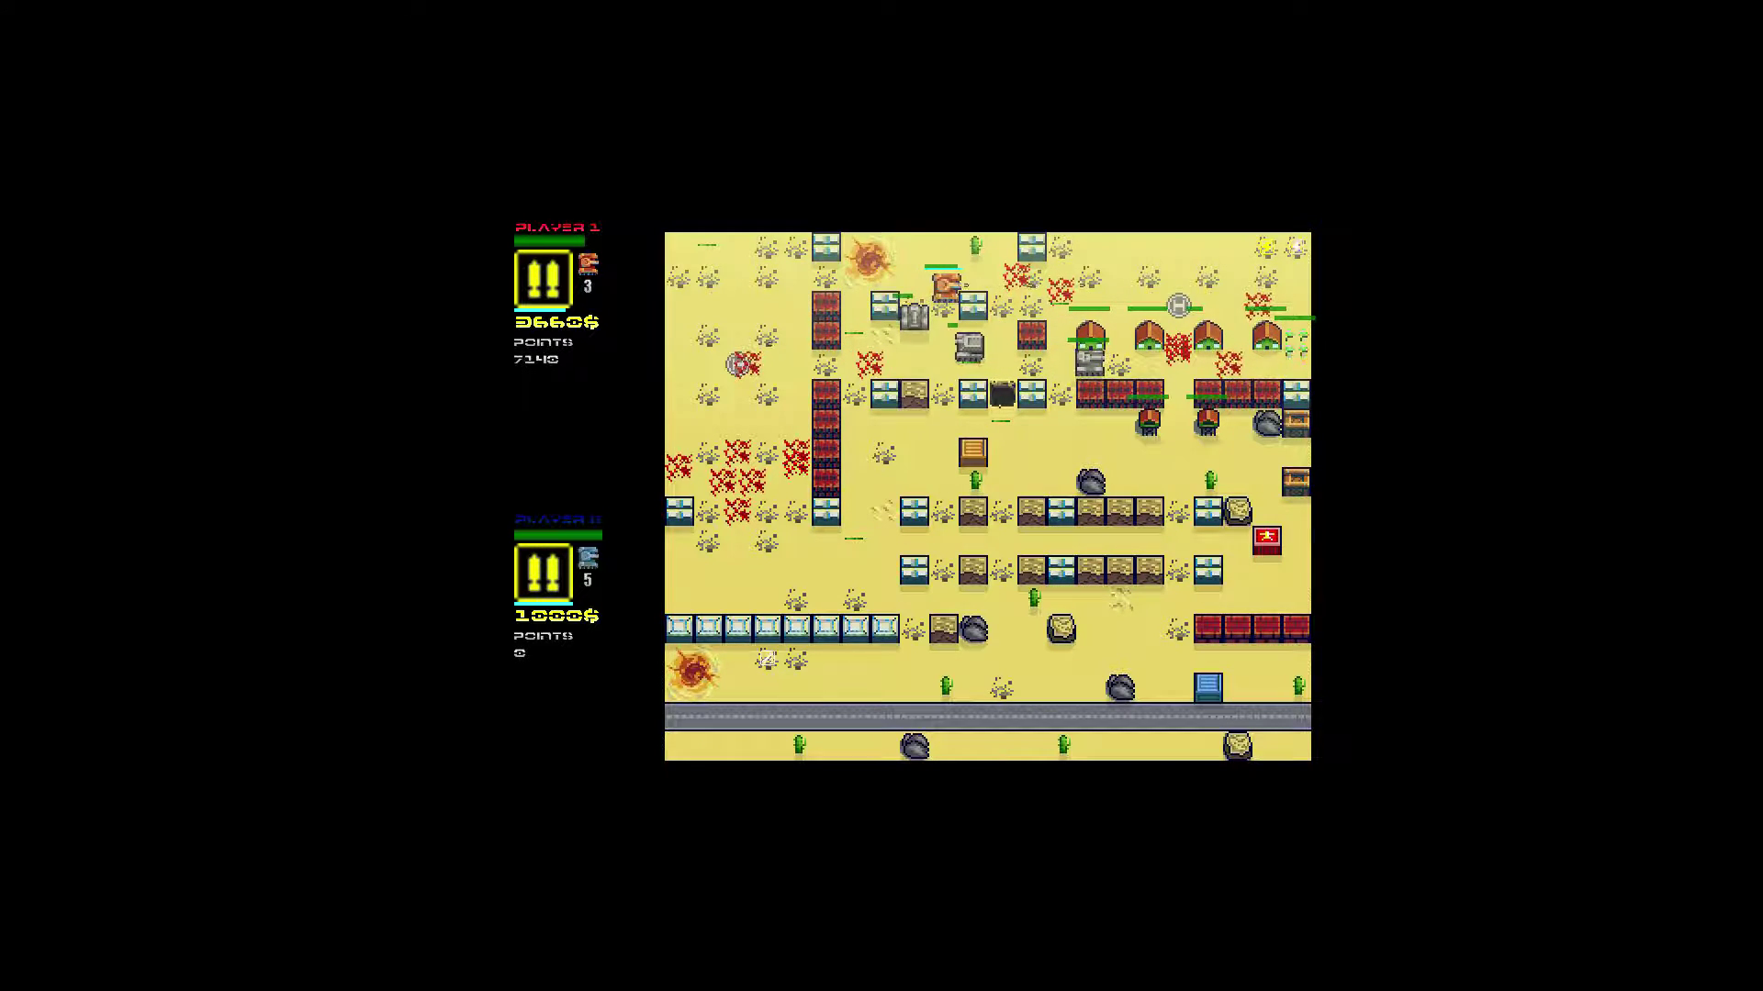
{"action": "key", "text": "Right"}
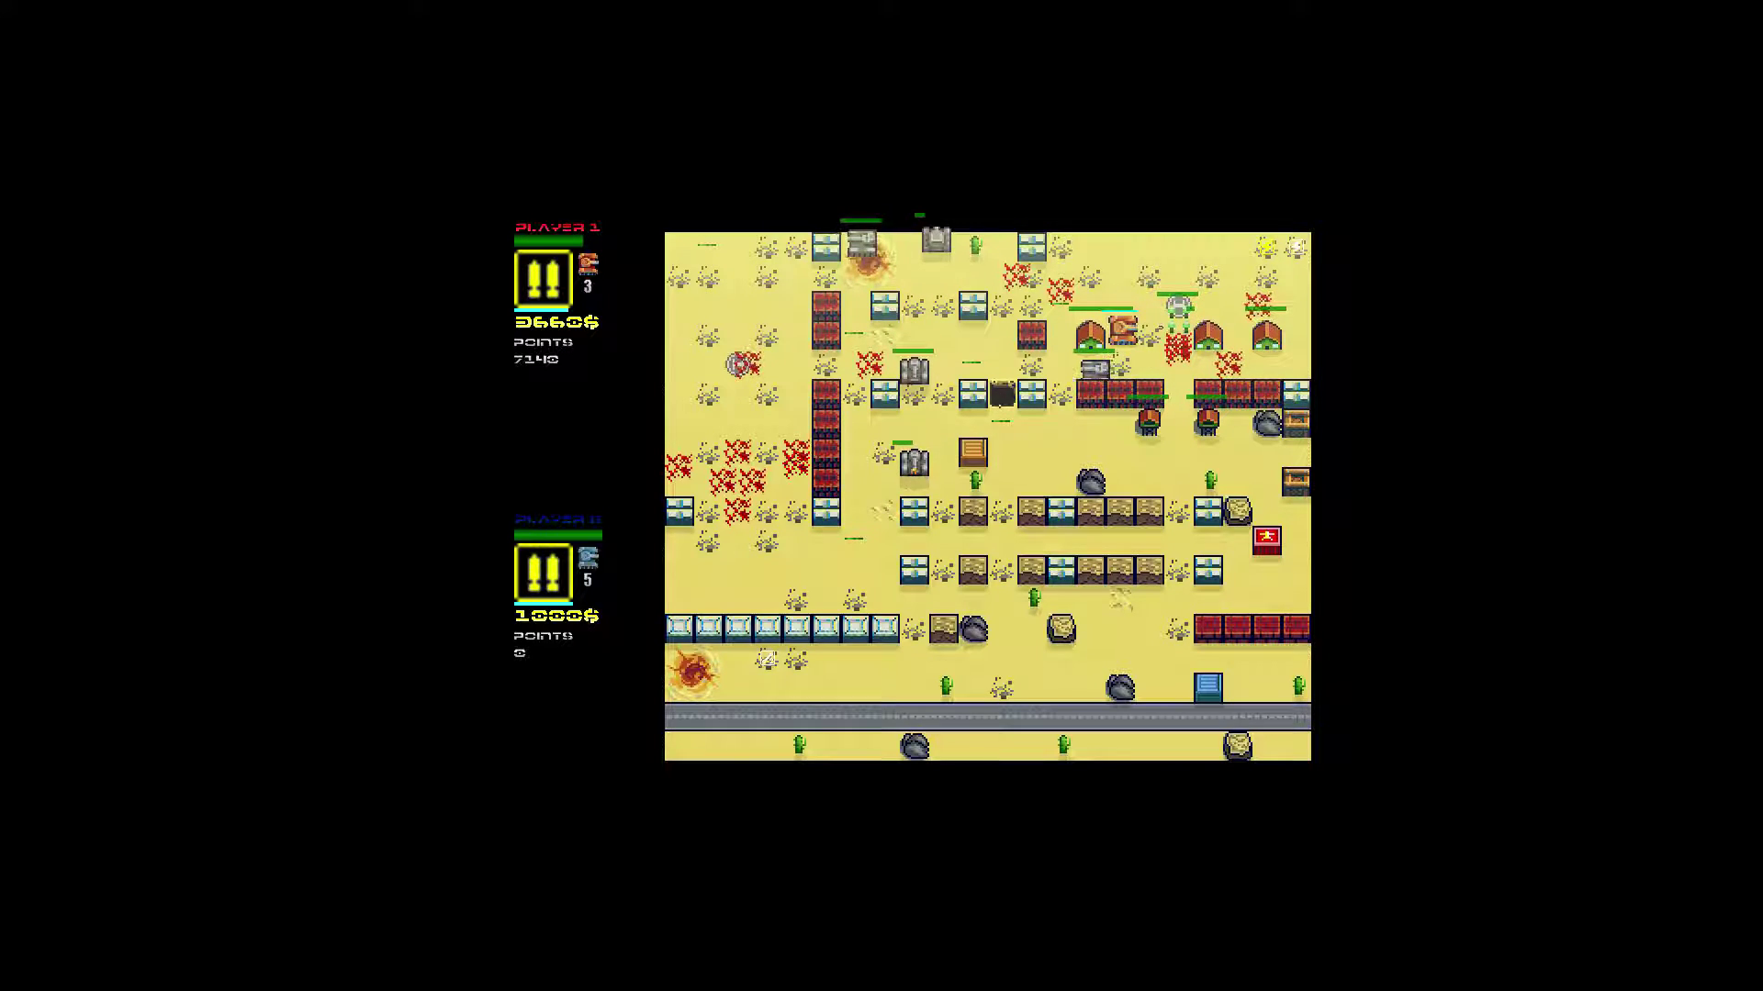
{"action": "key", "text": "Right"}
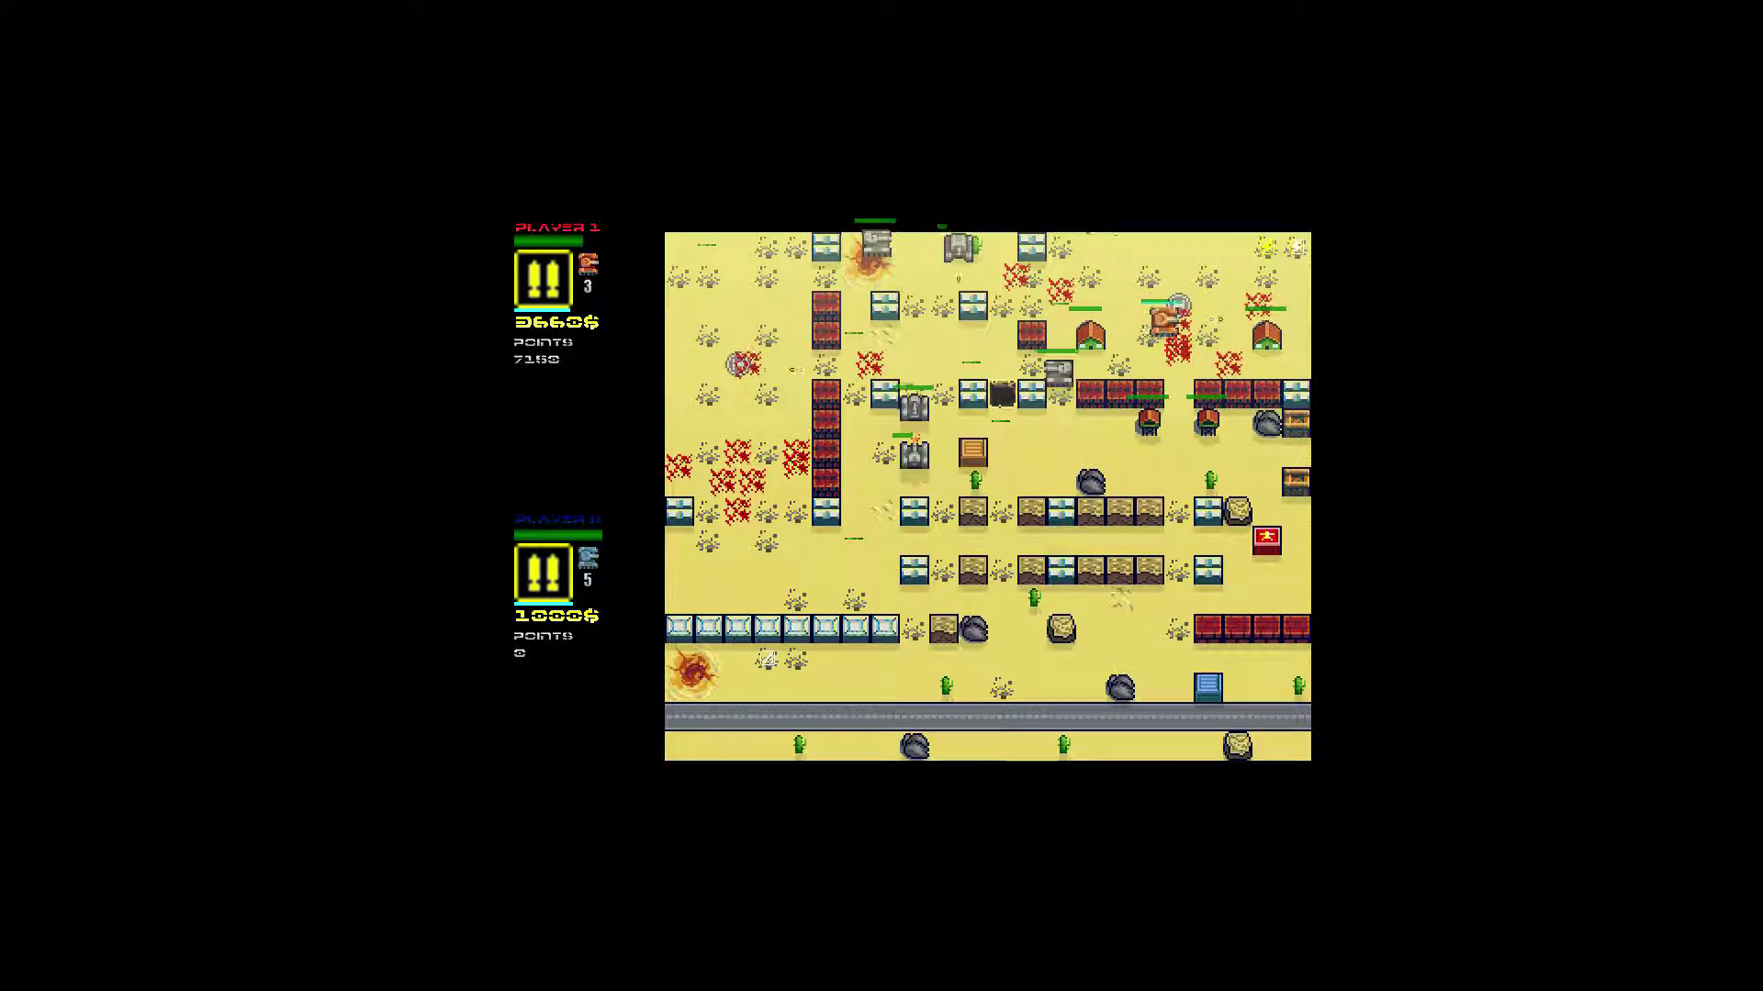
{"action": "key", "text": "Right"}
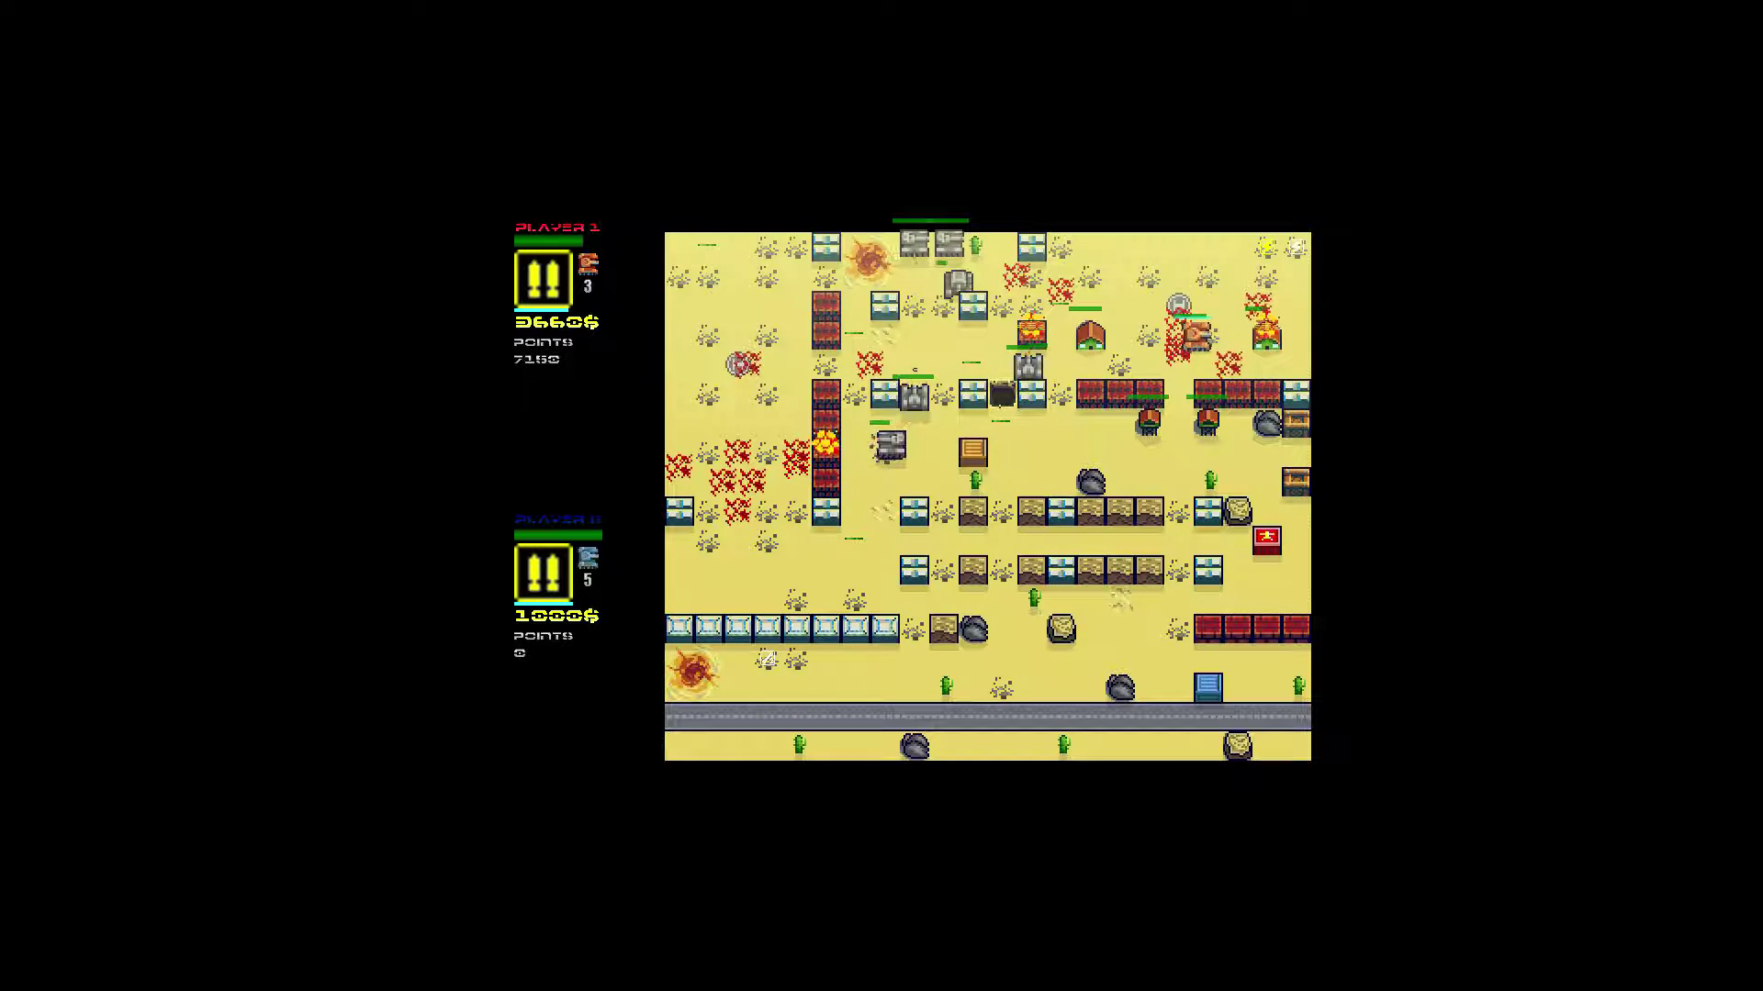